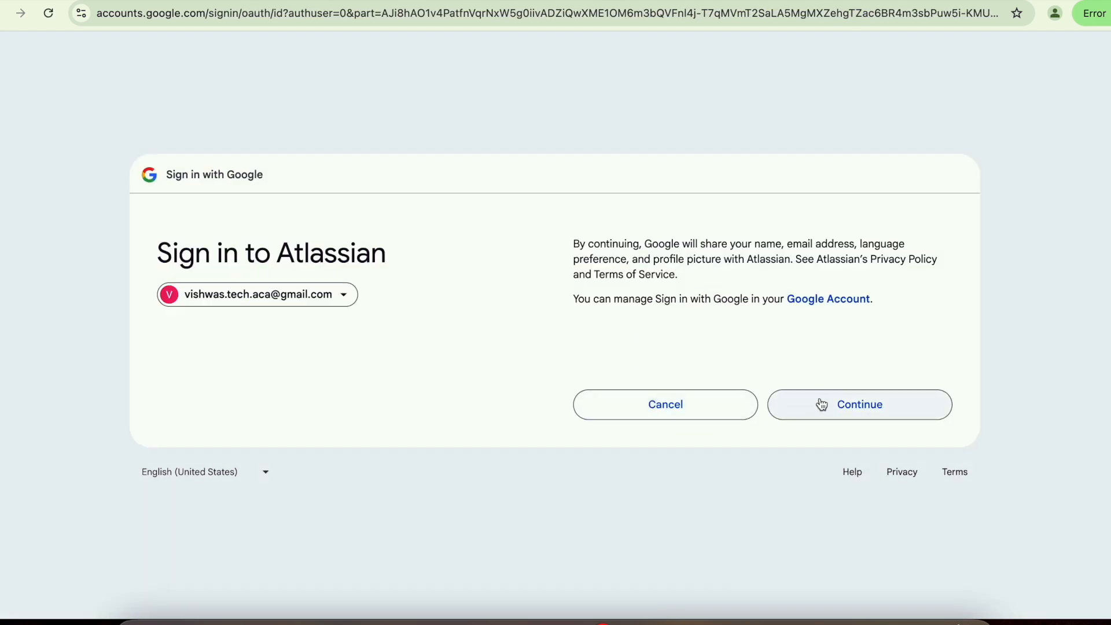
# - Confirm the Google details, pass the stairs picture check, and create the Atlassian account
pyautogui.click(830, 404)
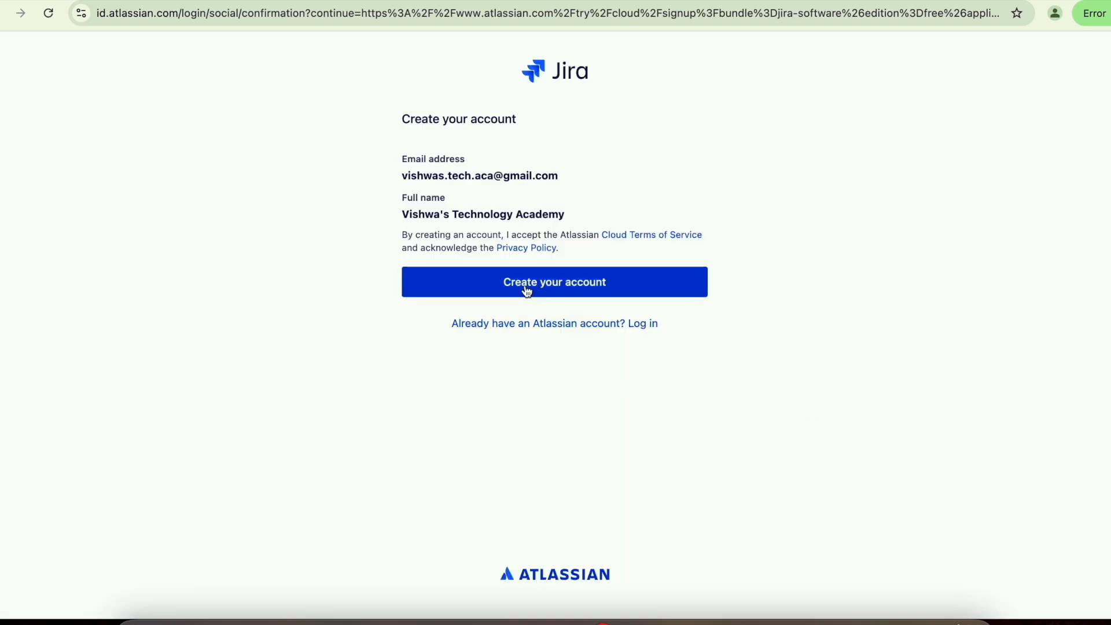
pyautogui.click(574, 287)
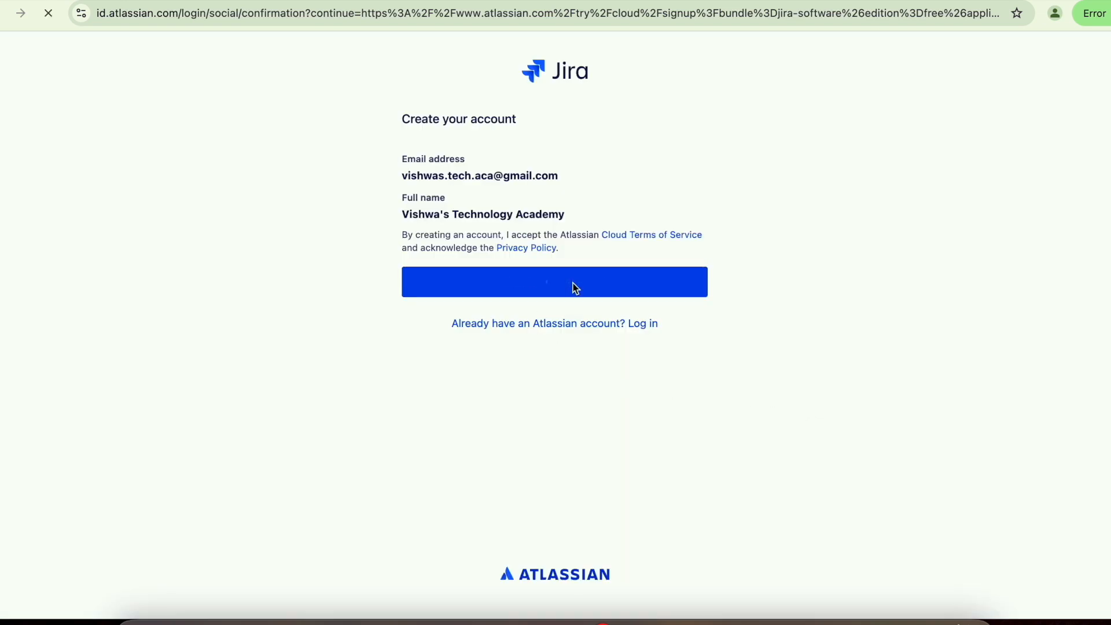
pyautogui.click(464, 318)
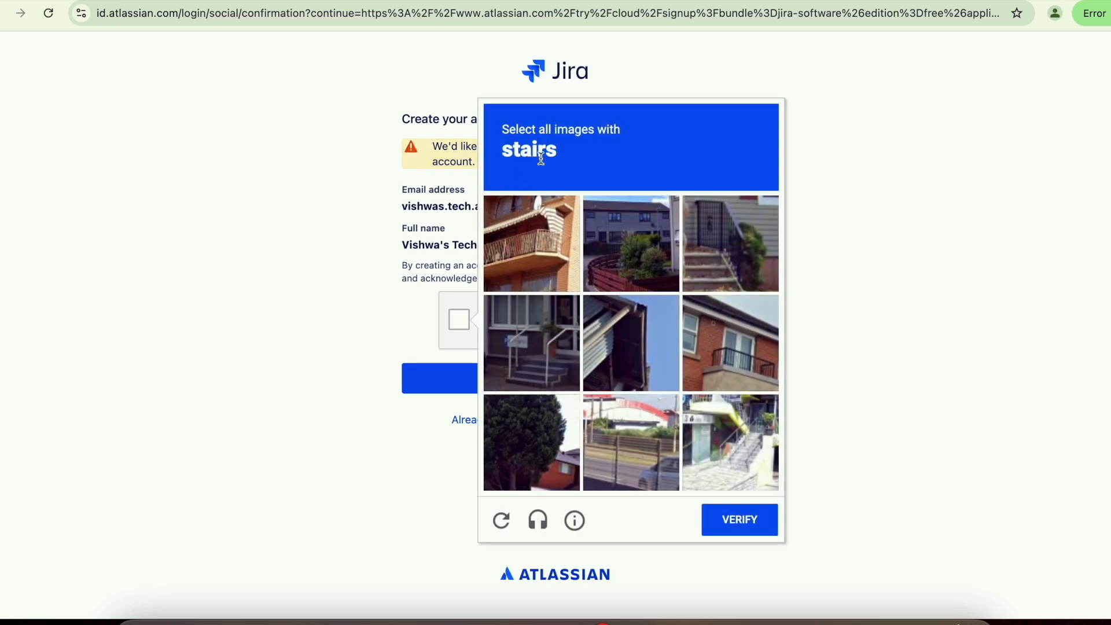
pyautogui.click(515, 351)
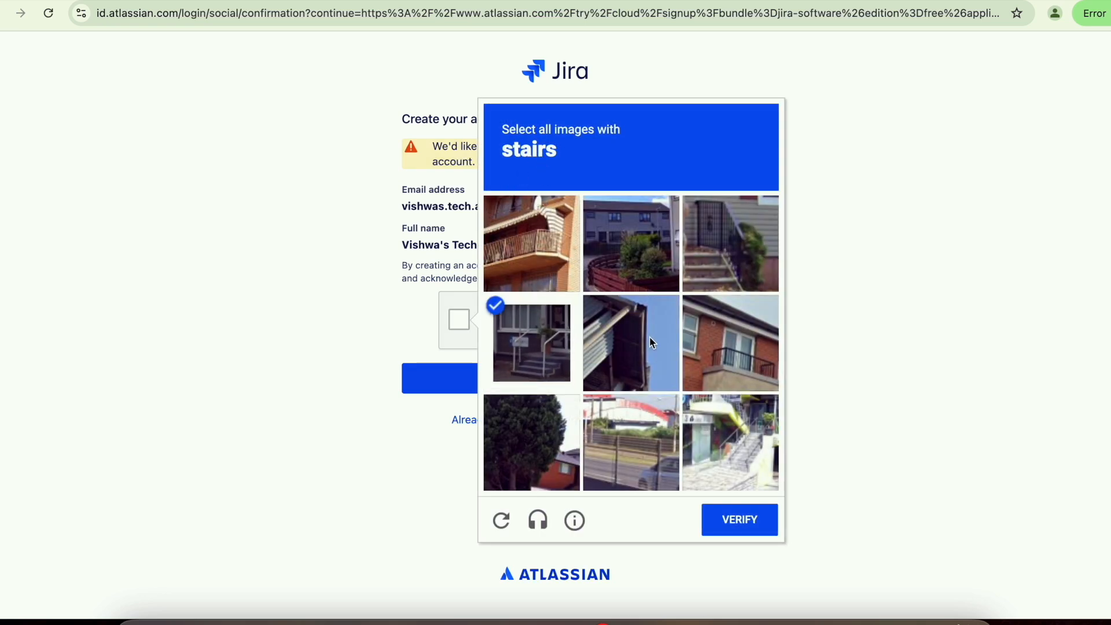
pyautogui.click(694, 255)
pyautogui.click(724, 449)
pyautogui.click(740, 519)
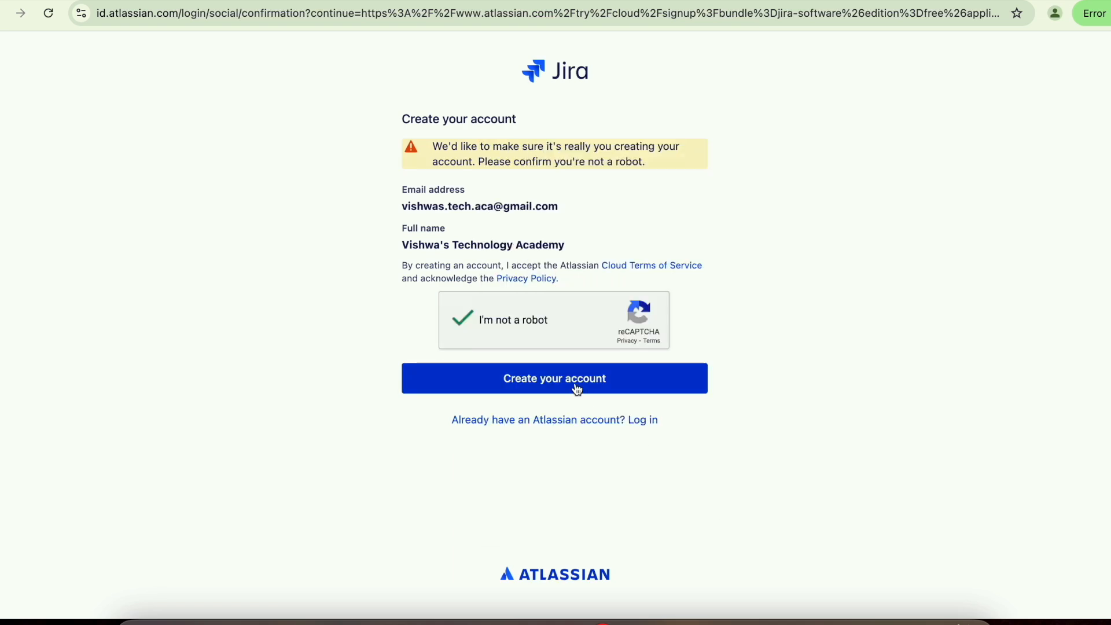
pyautogui.click(577, 388)
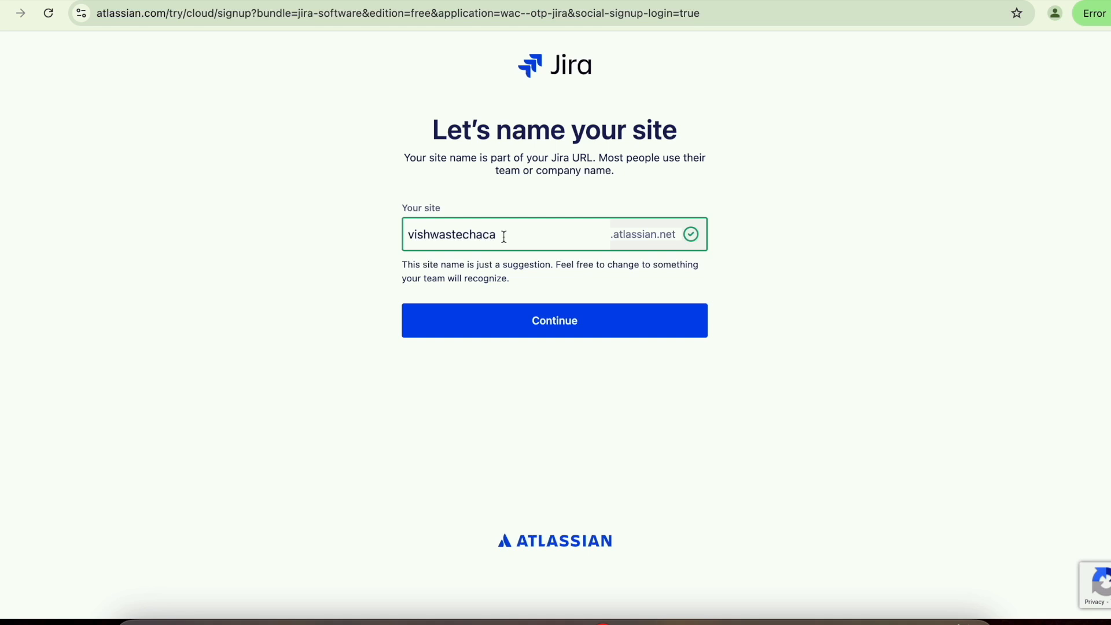
# - Accept the suggested site name, pick a work type, and choose scrum with sprints
pyautogui.click(539, 318)
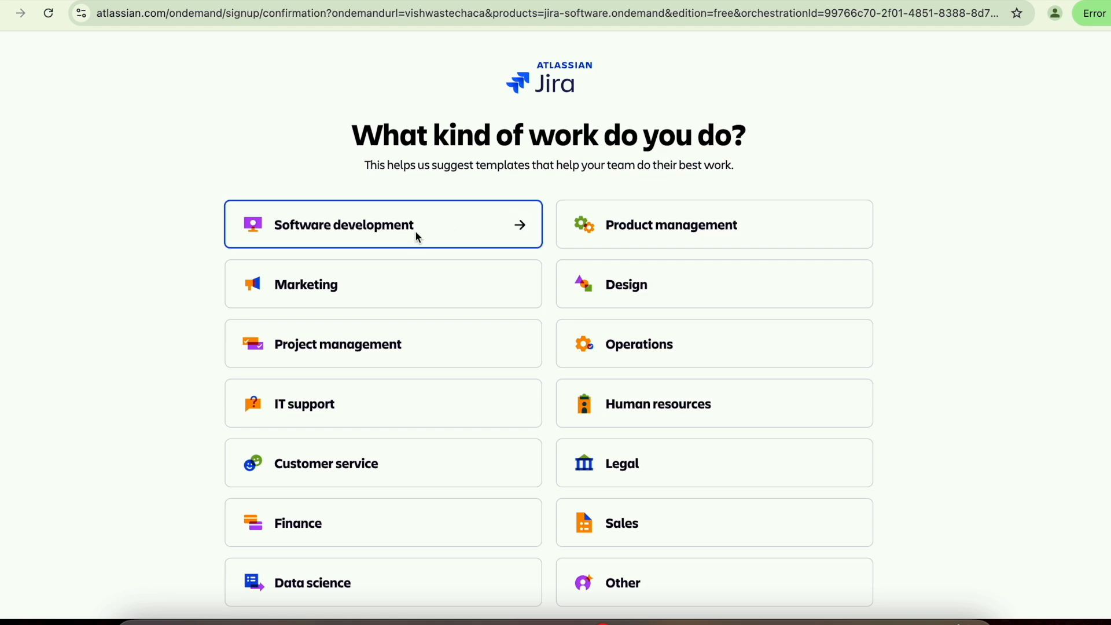
pyautogui.click(455, 356)
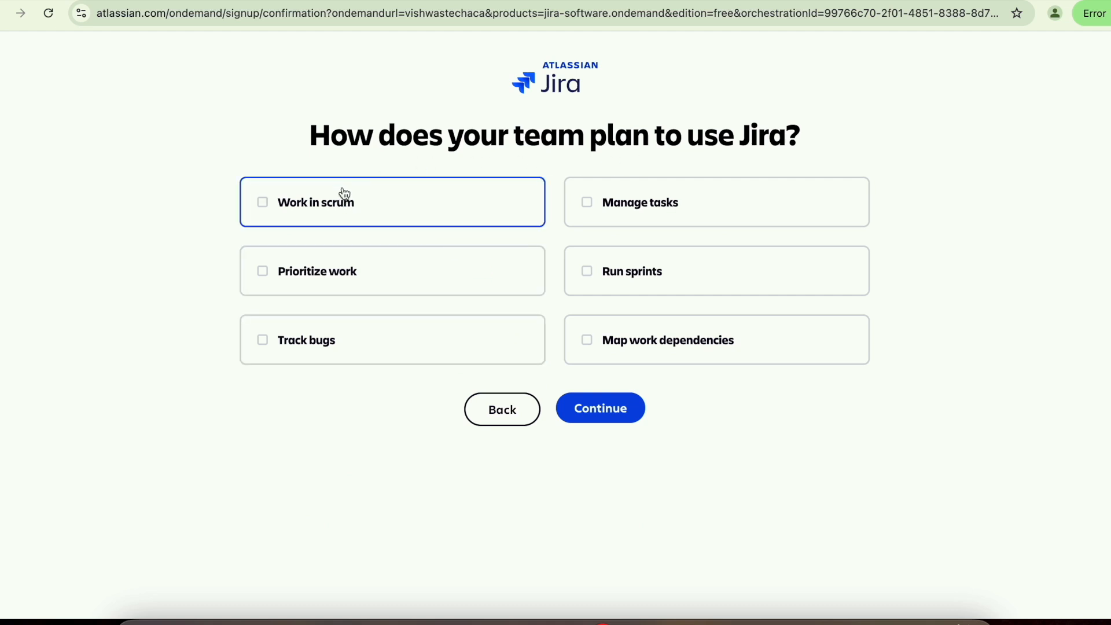
pyautogui.click(262, 204)
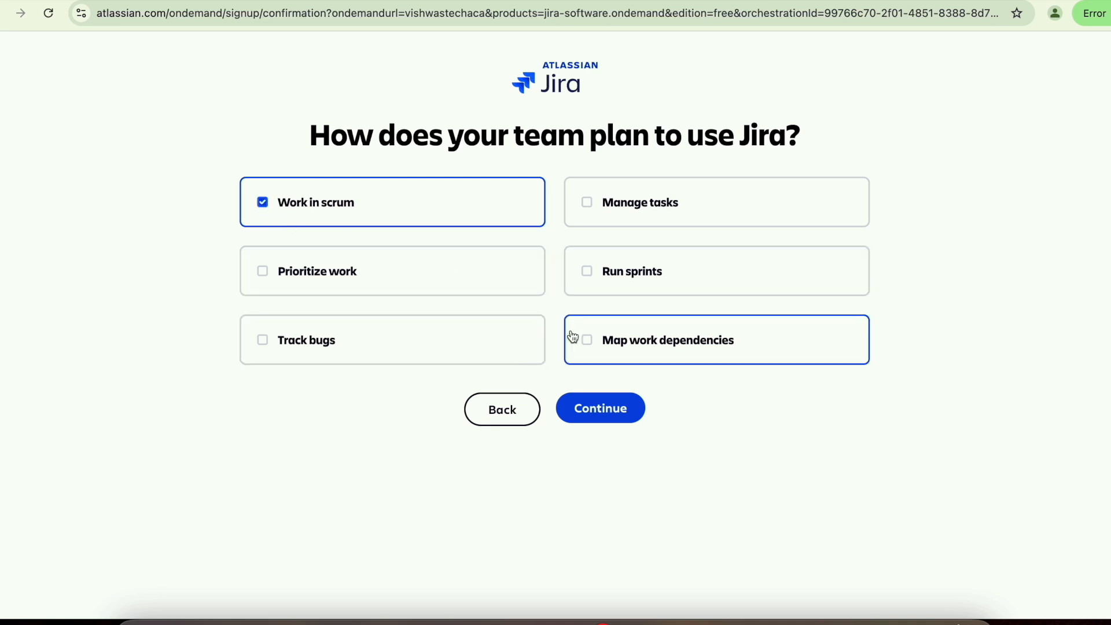
pyautogui.click(586, 283)
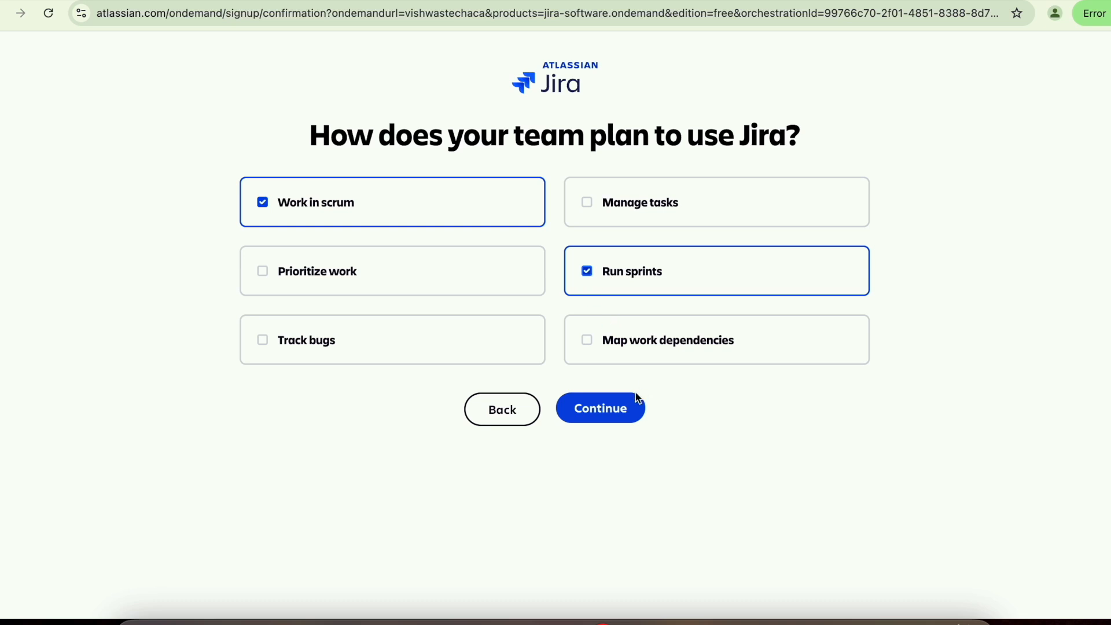
pyautogui.click(597, 410)
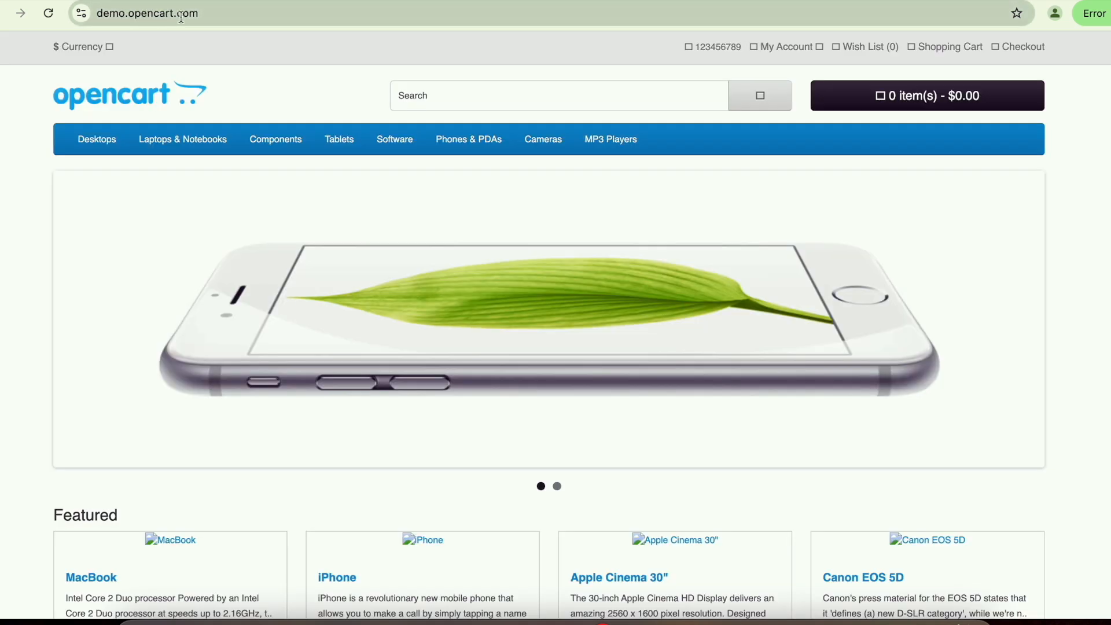
# - Look over the demo.opencart.com home page, then return to the spreadsheet's Backlogs sheet
pyautogui.click(222, 17)
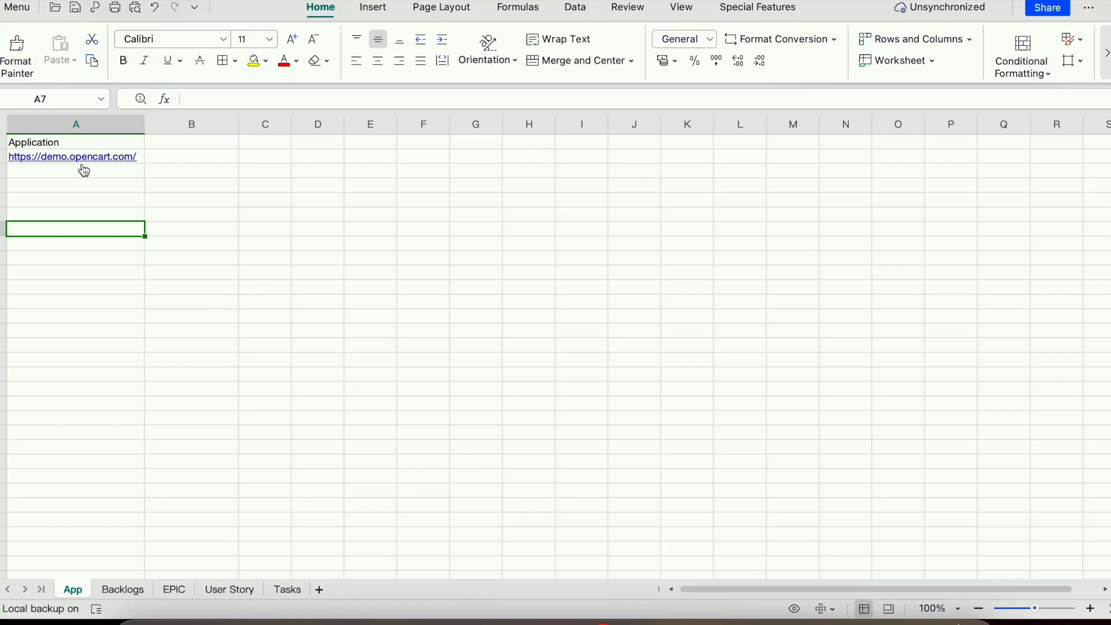
pyautogui.click(123, 590)
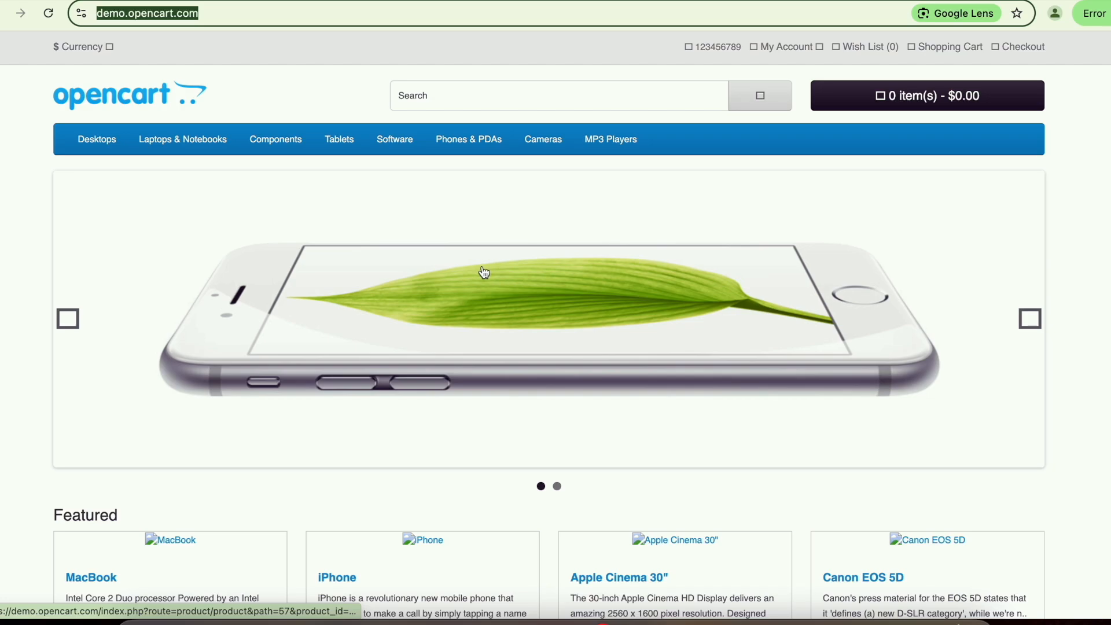
pyautogui.press('super+Tab')
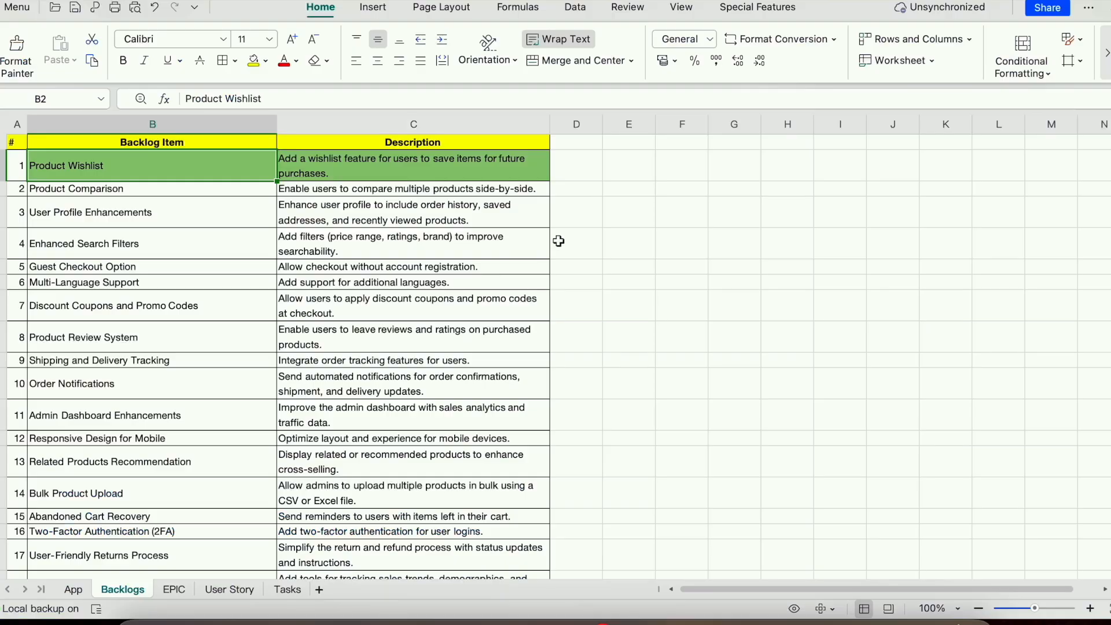
pyautogui.click(186, 215)
pyautogui.scroll(-3, 204, 353)
pyautogui.scroll(3, 203, 354)
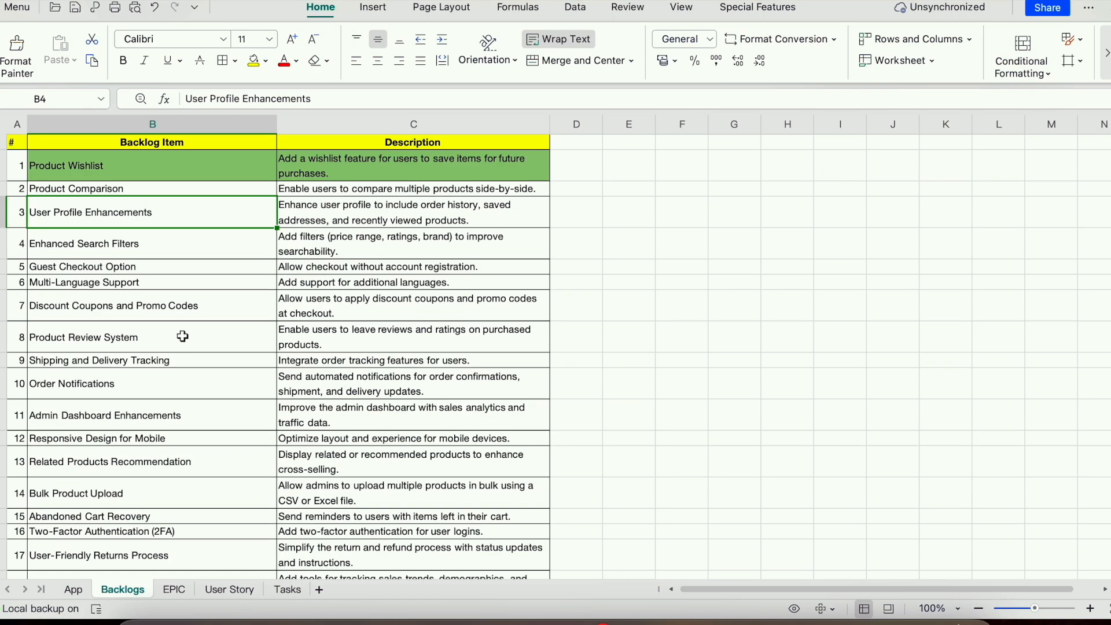
pyautogui.click(93, 190)
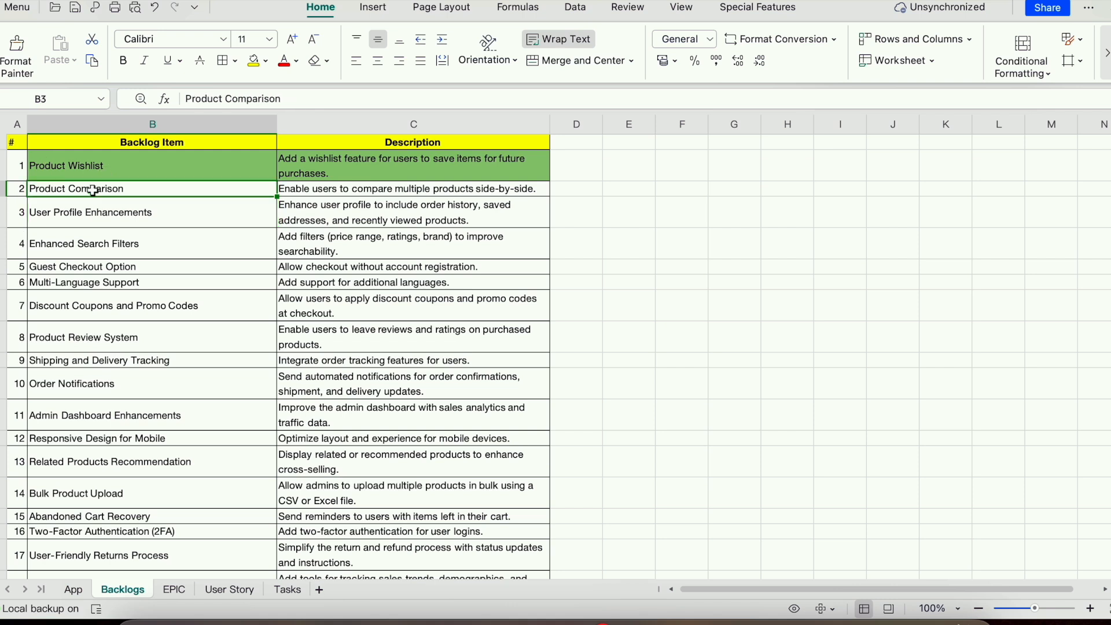
pyautogui.click(95, 213)
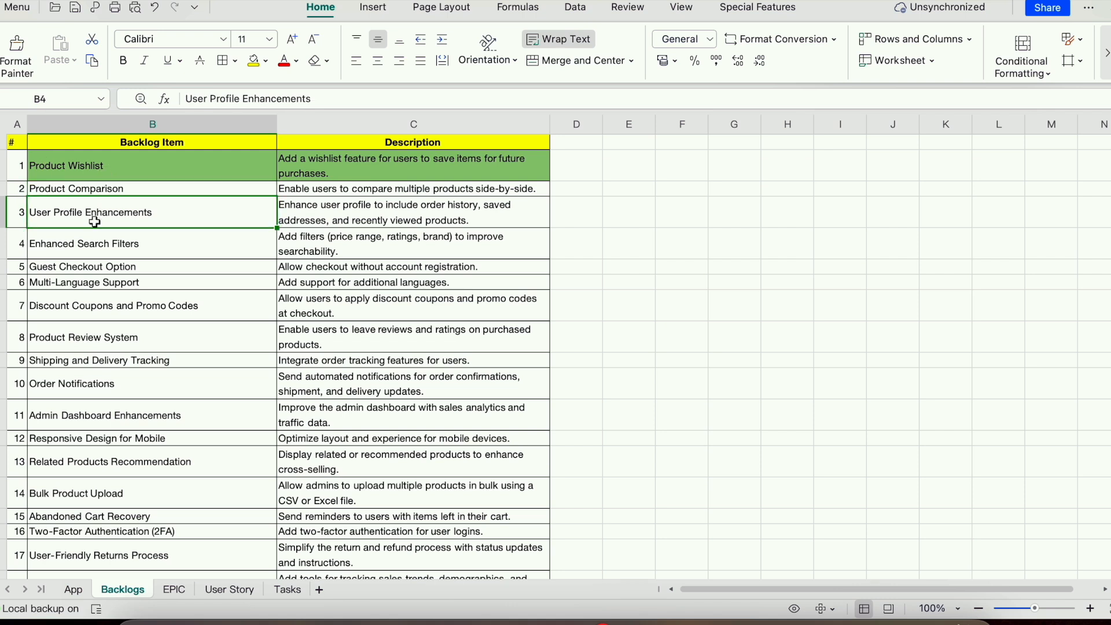
pyautogui.click(93, 244)
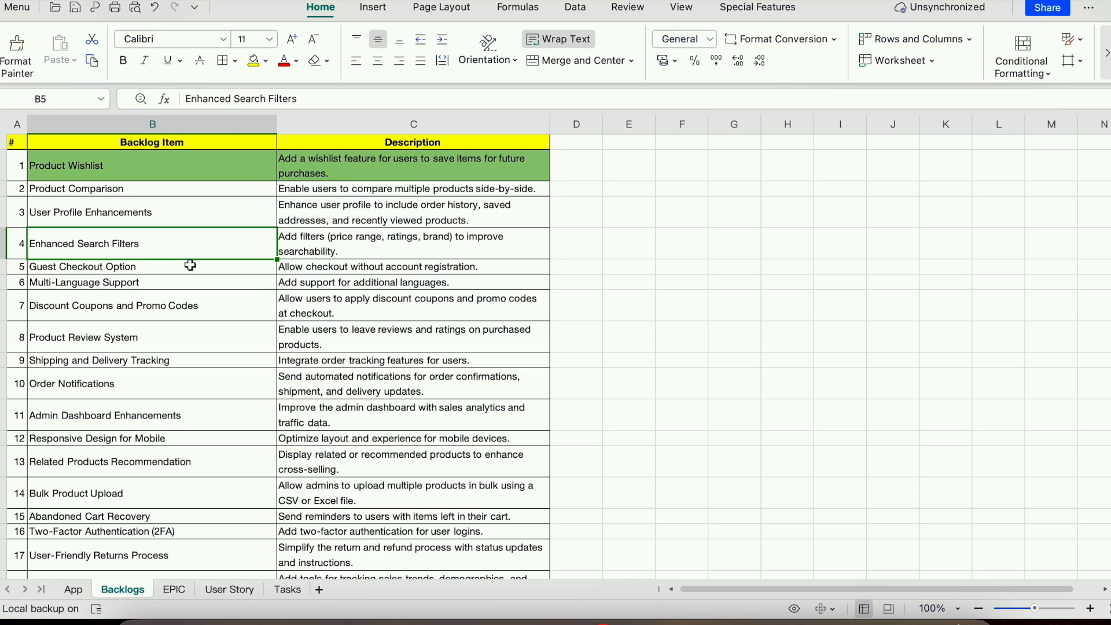
pyautogui.scroll(-4, 174, 294)
pyautogui.scroll(4, 175, 295)
pyautogui.click(61, 173)
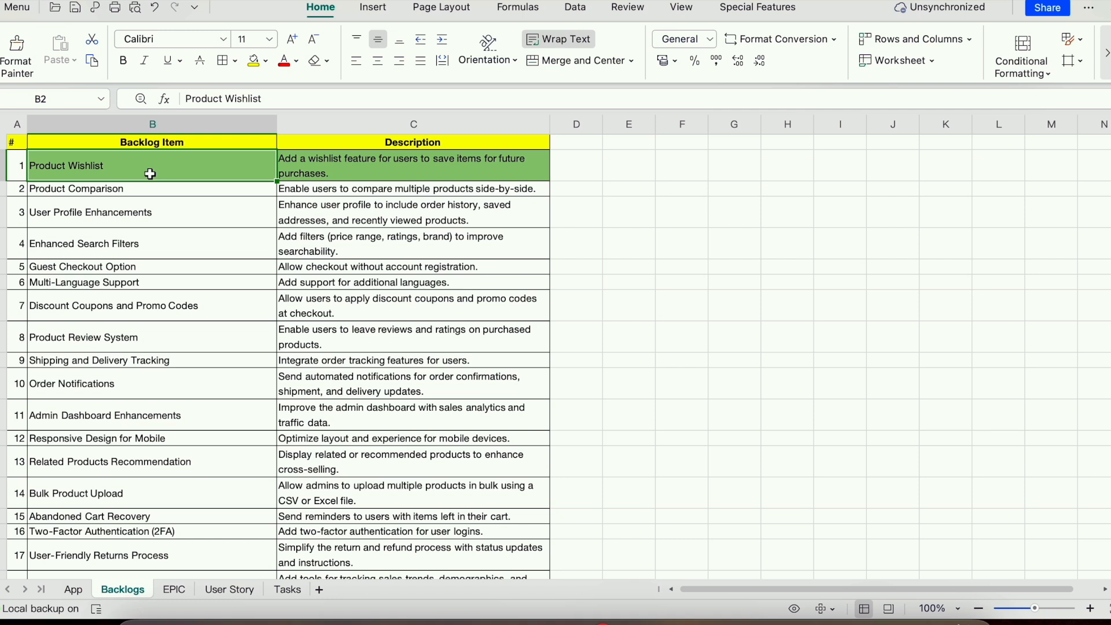
# - Read the Product Wishlist epic on the EPIC sheet, then view the User Story sheet
pyautogui.click(183, 588)
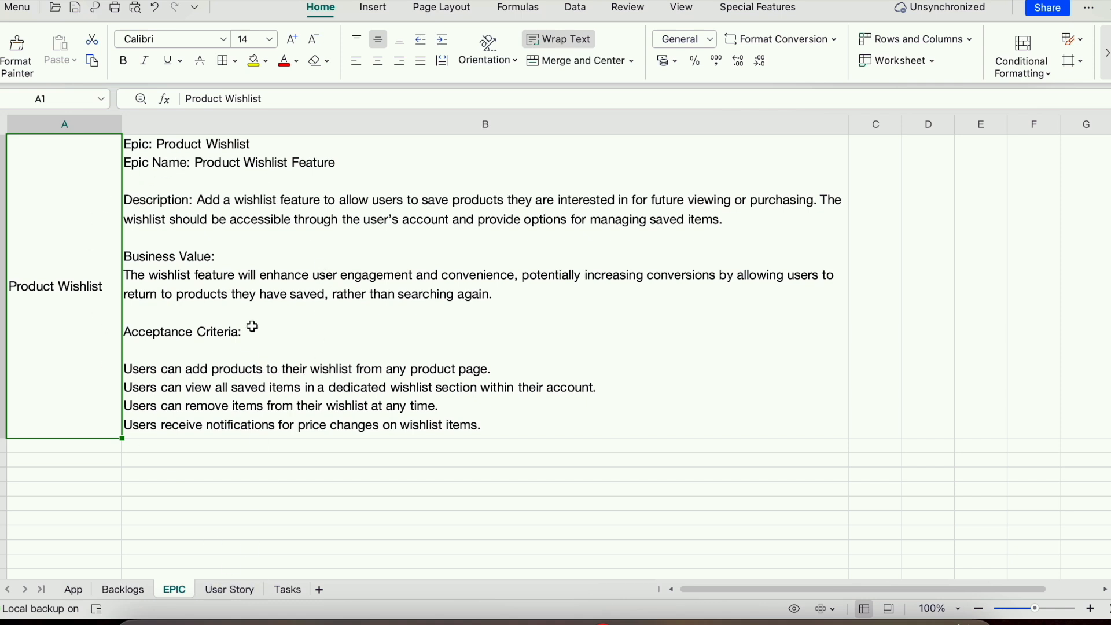
pyautogui.click(229, 589)
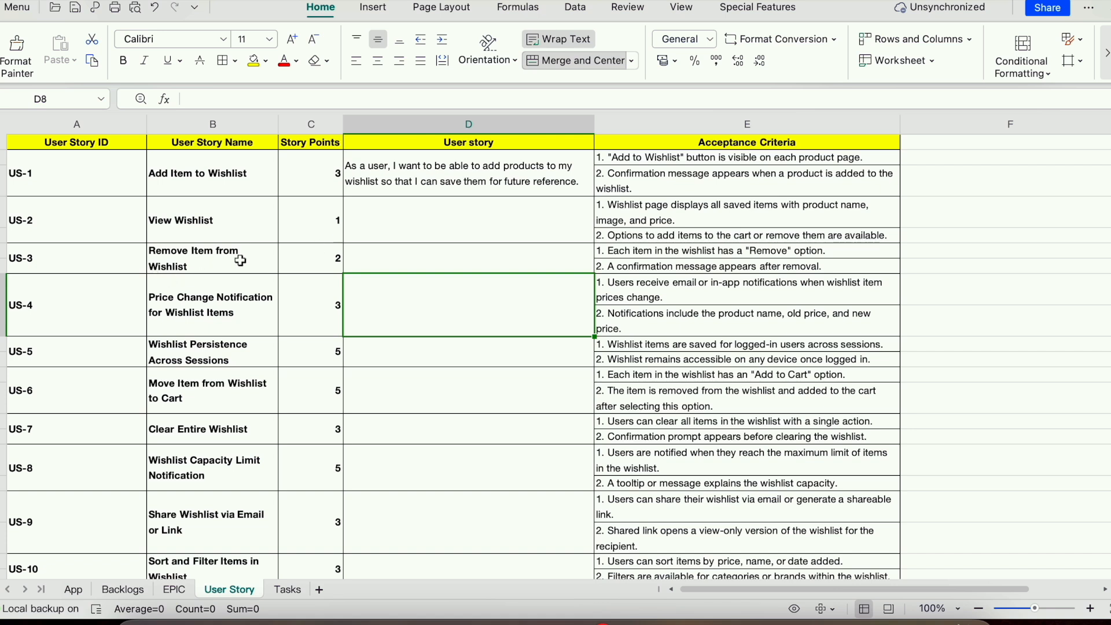
pyautogui.click(362, 253)
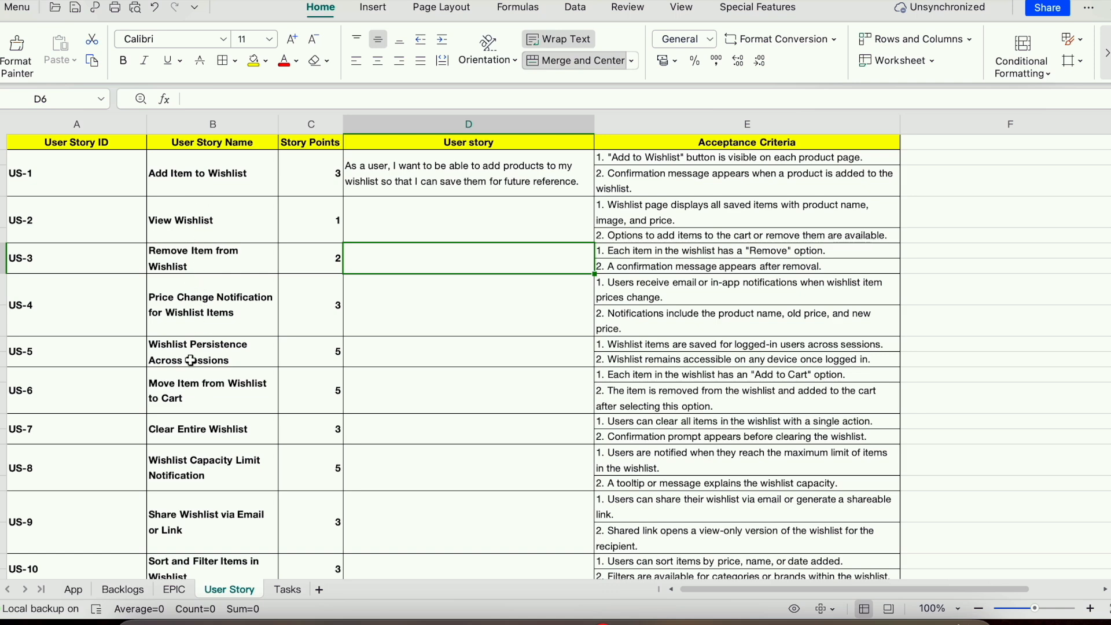
pyautogui.scroll(-2, 191, 362)
pyautogui.scroll(-4, 191, 362)
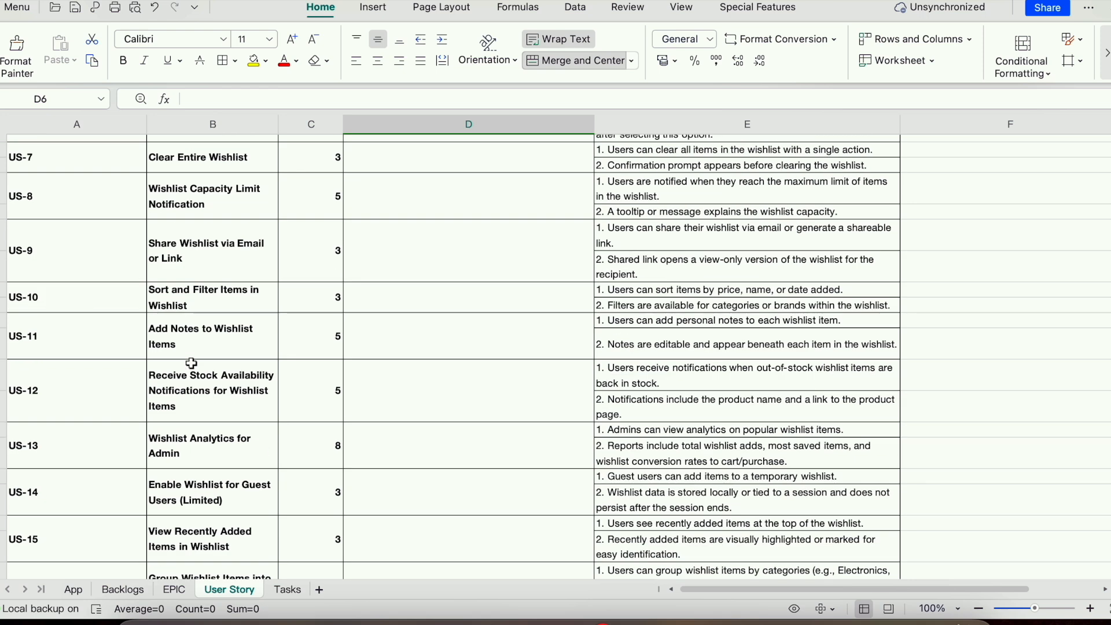
pyautogui.scroll(6, 191, 361)
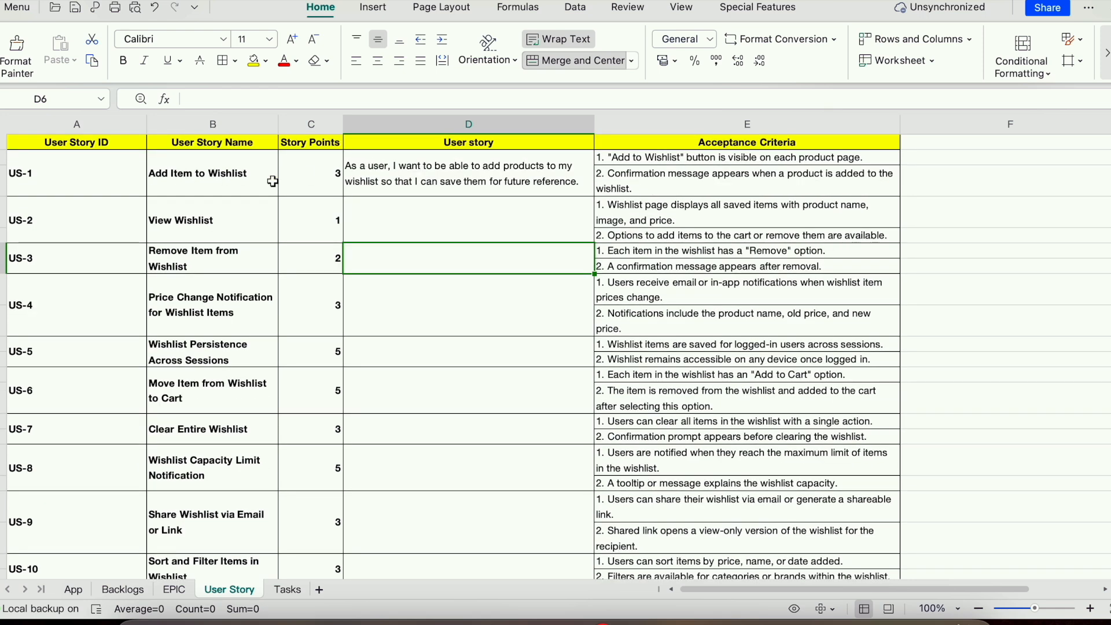
pyautogui.click(468, 180)
pyautogui.click(446, 242)
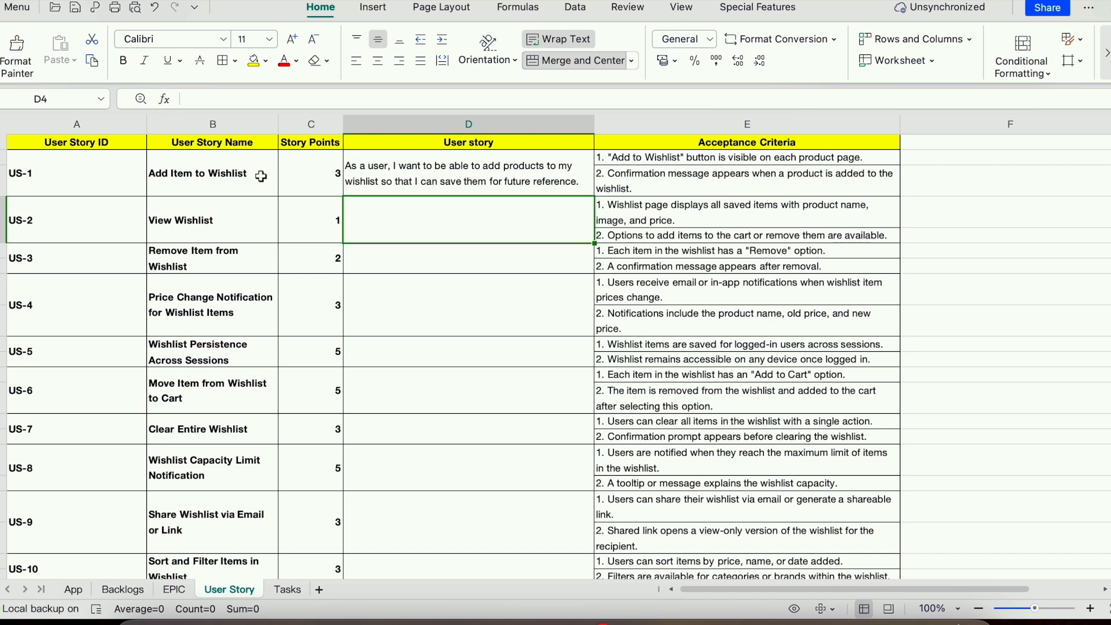
pyautogui.click(237, 178)
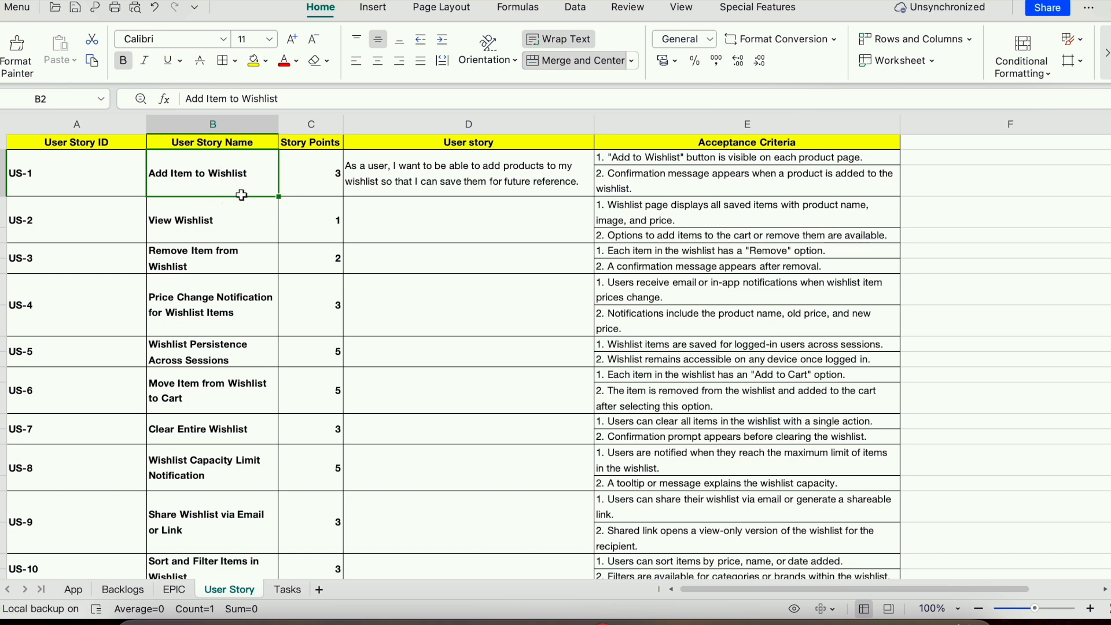
pyautogui.click(296, 587)
pyautogui.click(37, 169)
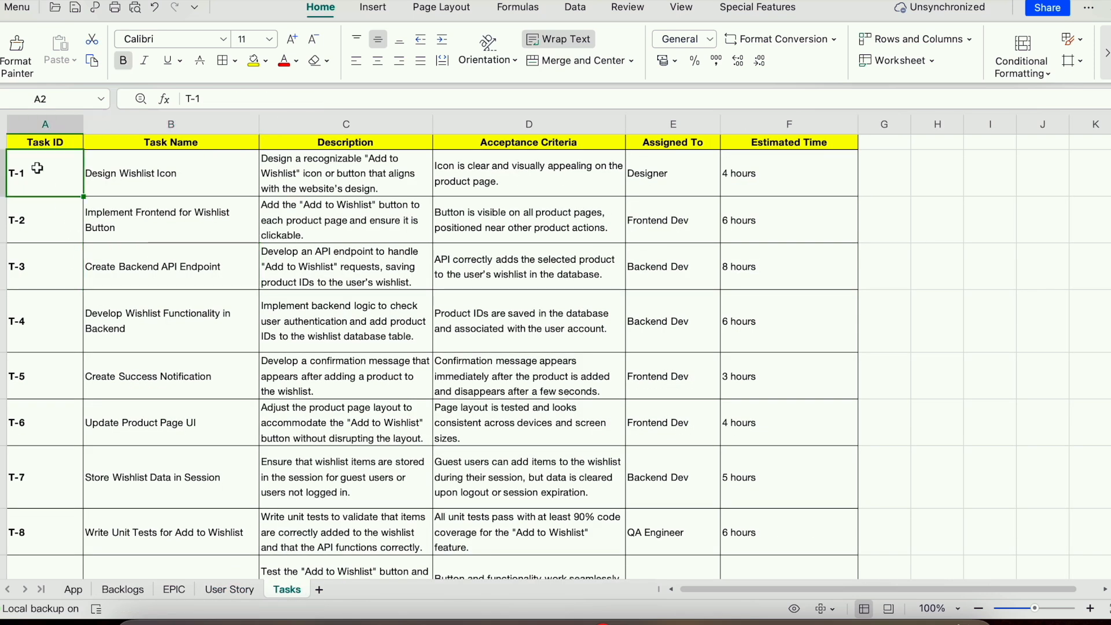
pyautogui.click(183, 183)
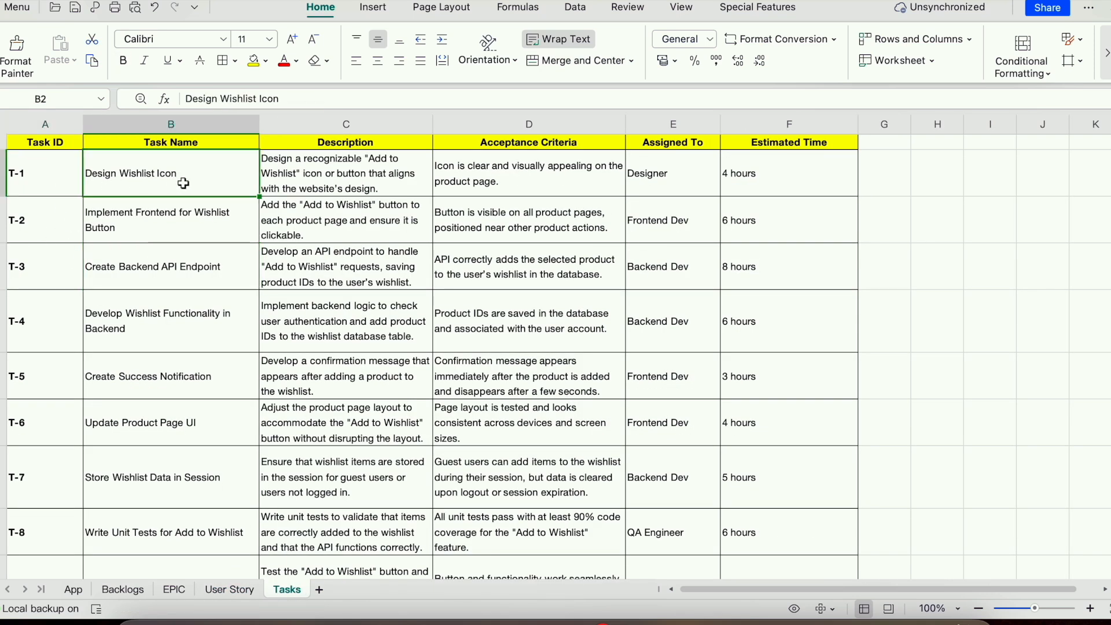
pyautogui.click(119, 230)
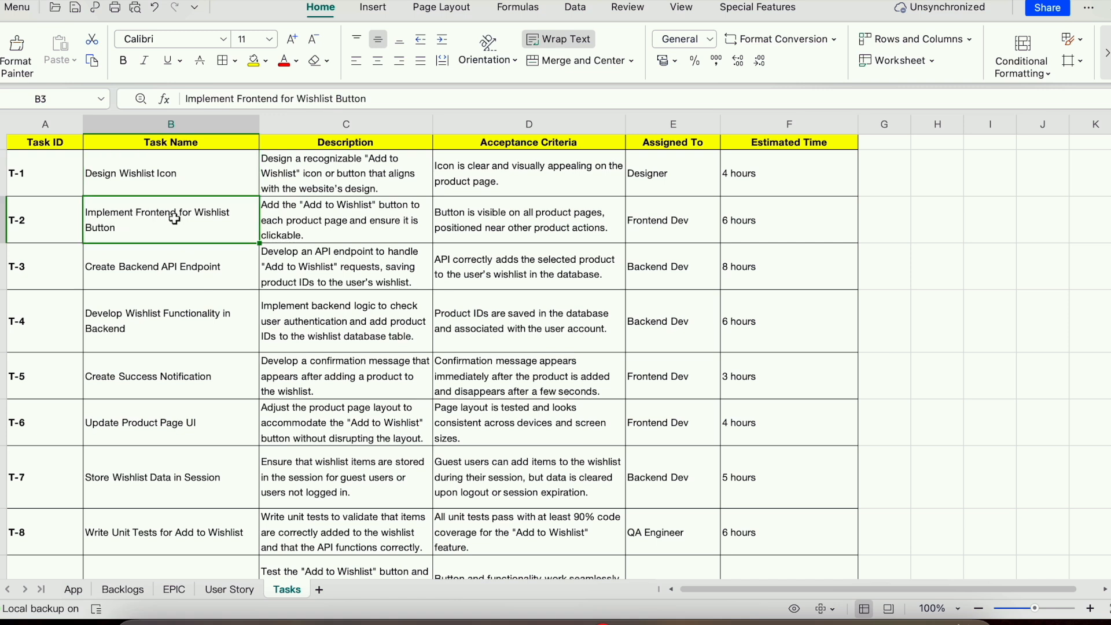
pyautogui.click(651, 177)
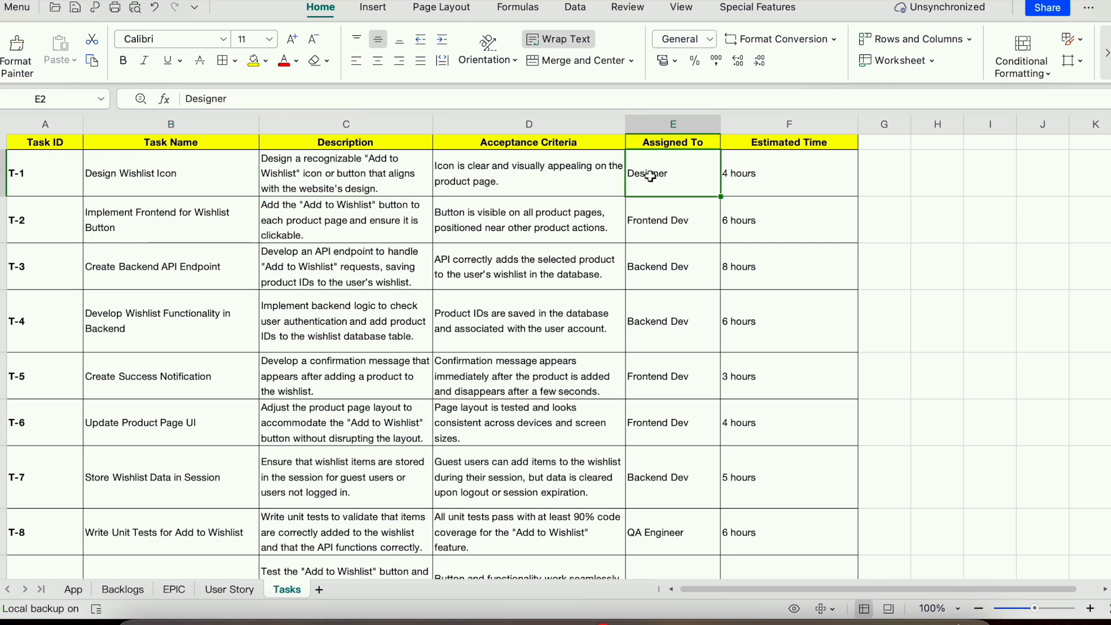
pyautogui.click(665, 293)
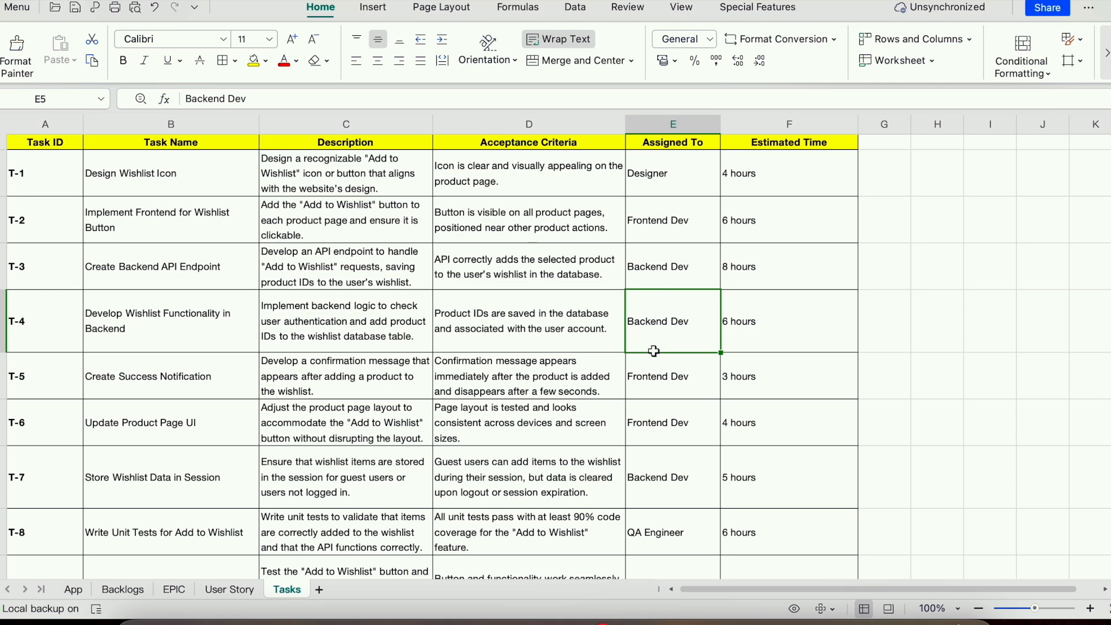
pyautogui.scroll(-1, 653, 351)
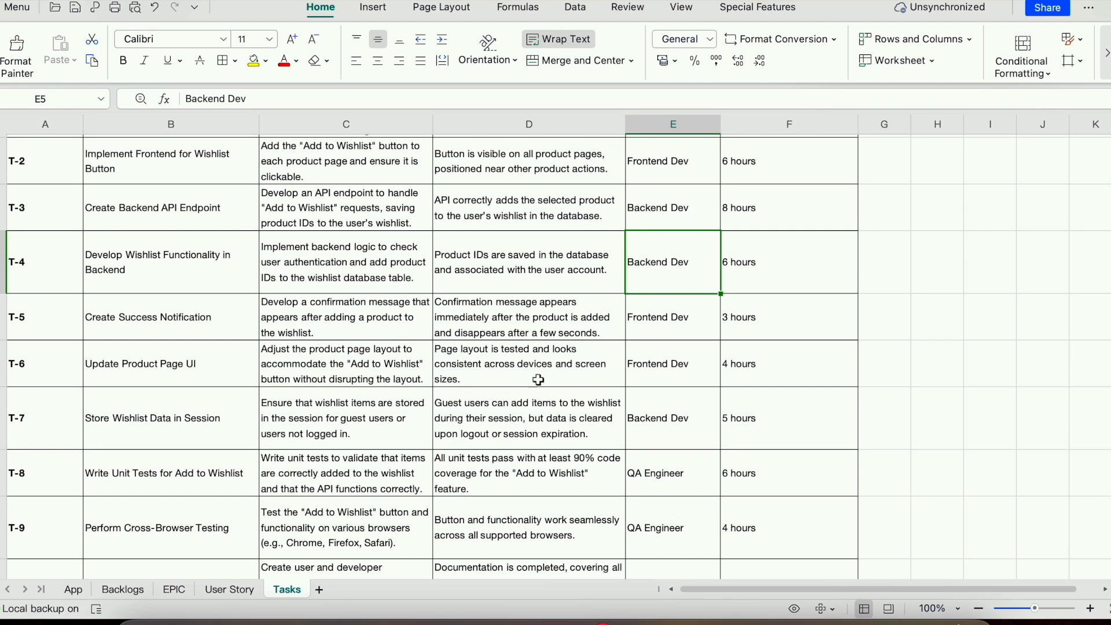
pyautogui.click(660, 471)
pyautogui.scroll(-1, 666, 473)
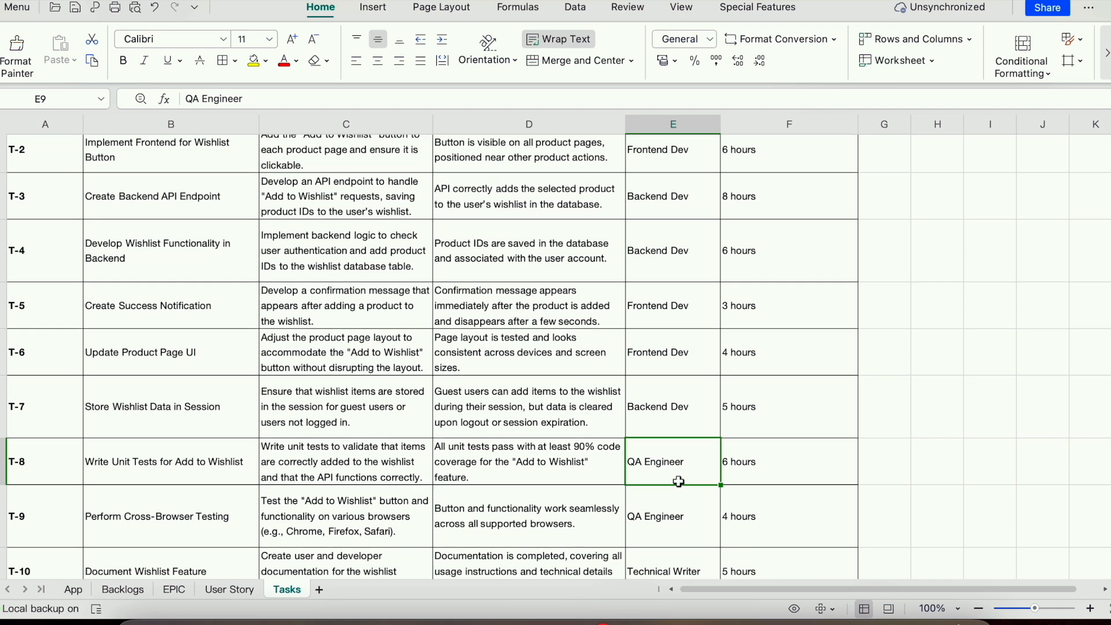
pyautogui.scroll(-1, 678, 481)
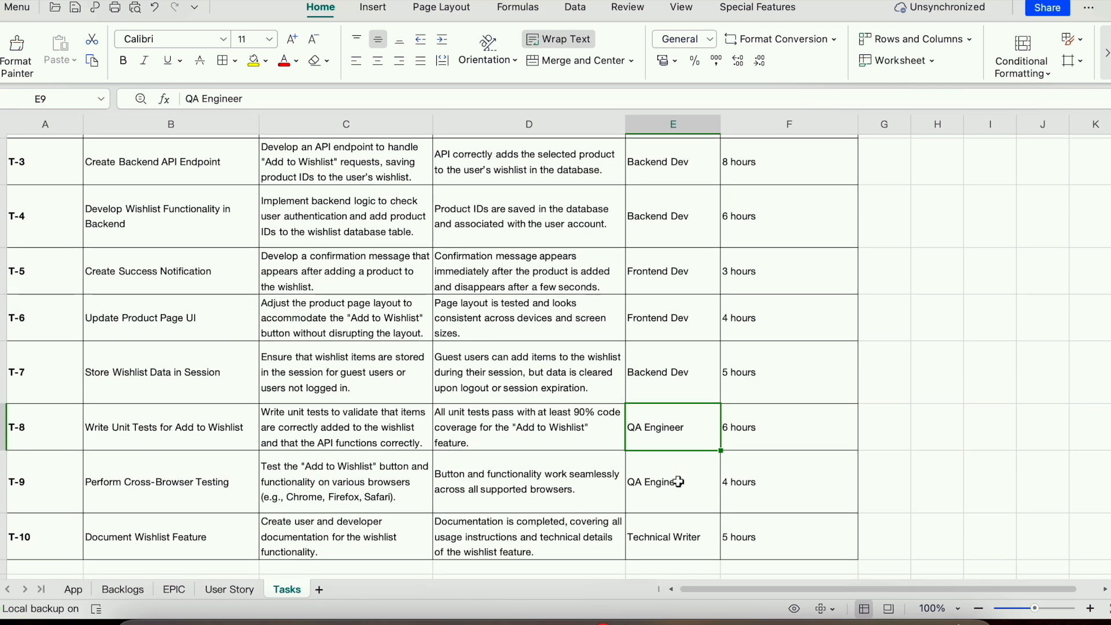
pyautogui.click(669, 537)
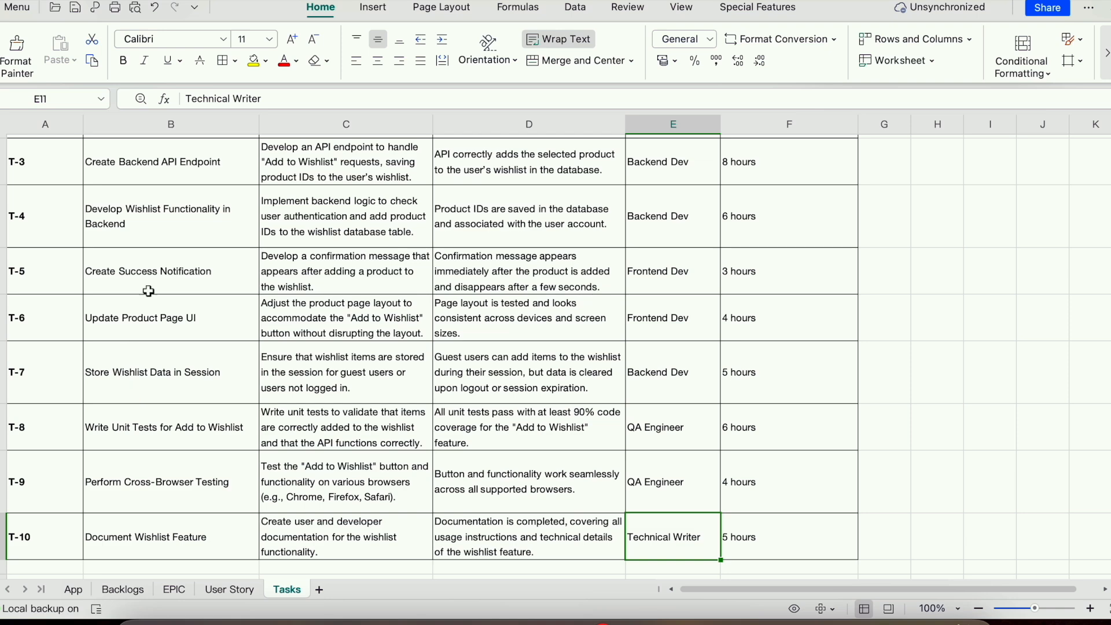
pyautogui.scroll(3, 162, 259)
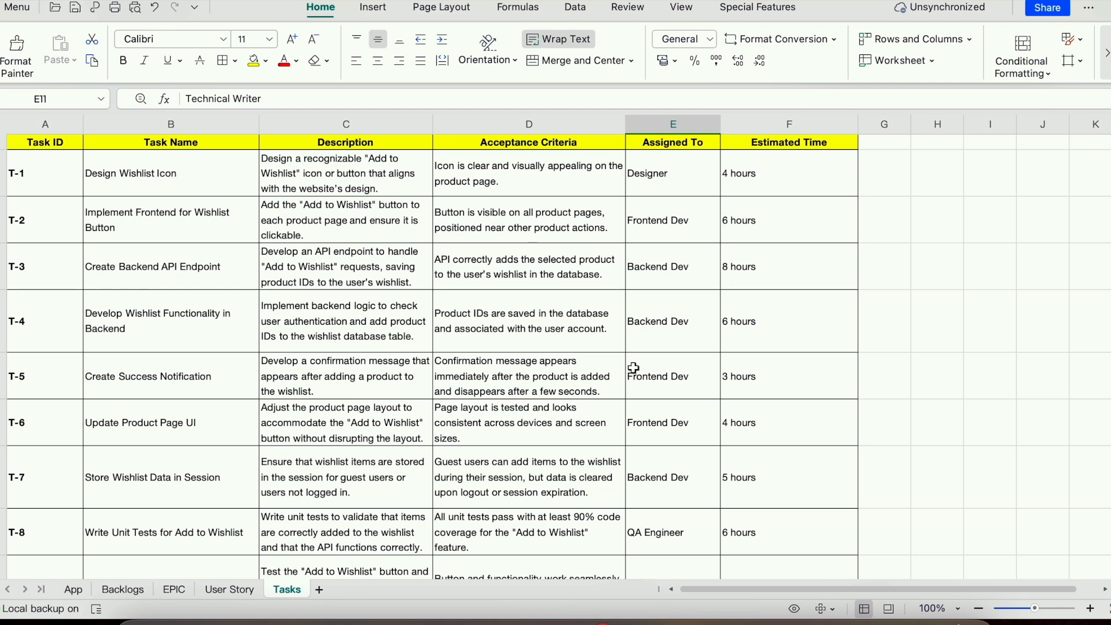
pyautogui.scroll(-3, 634, 368)
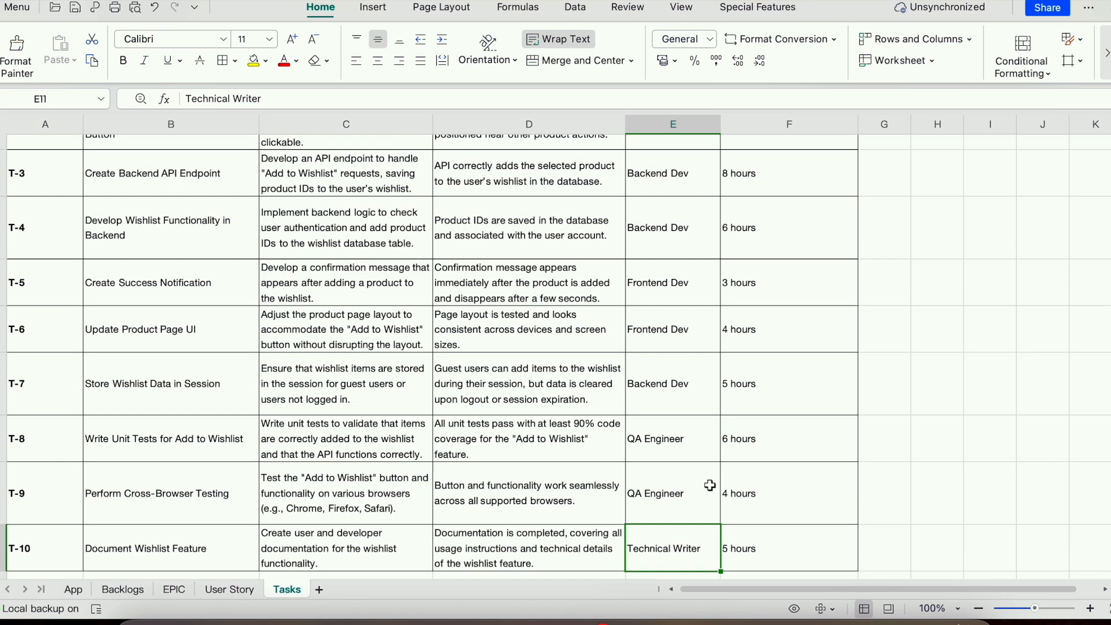
pyautogui.scroll(-1, 710, 486)
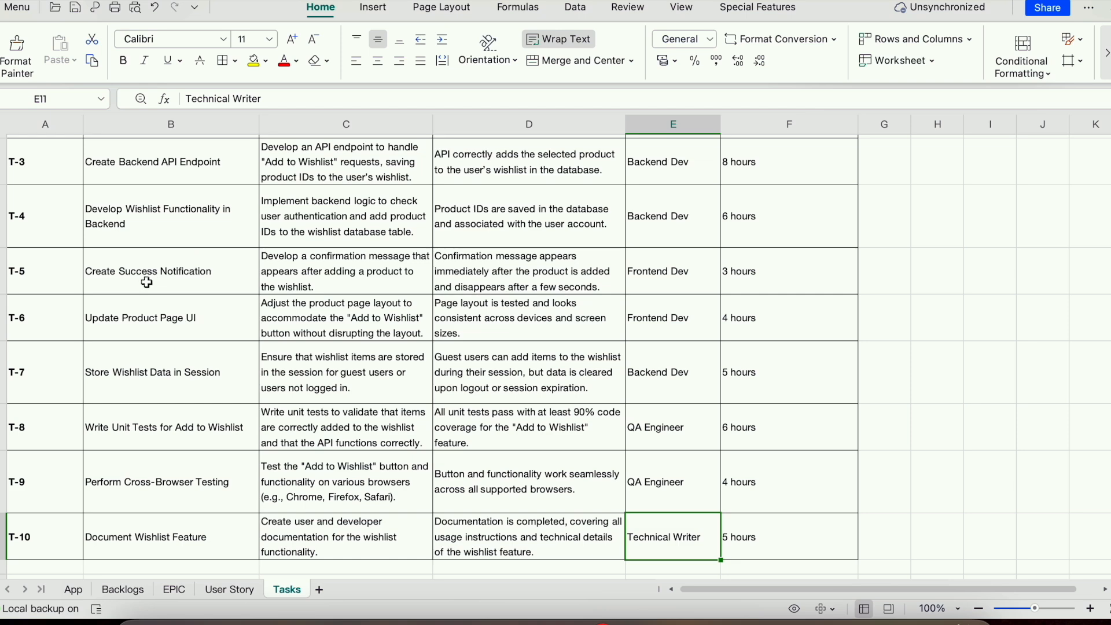
pyautogui.scroll(4, 147, 282)
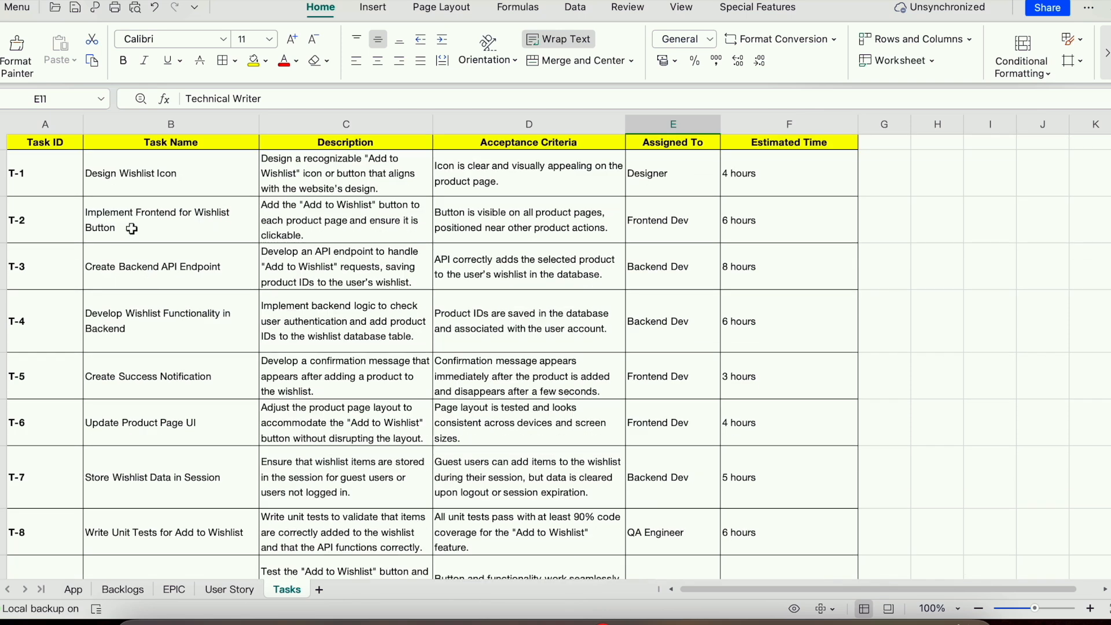
pyautogui.click(232, 589)
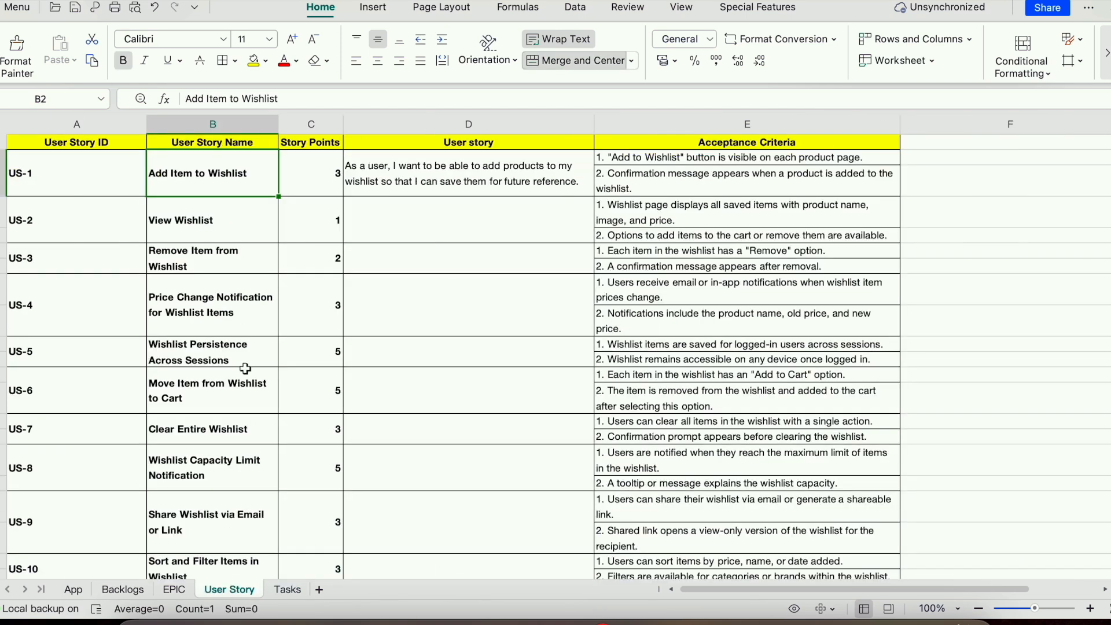
pyautogui.click(288, 589)
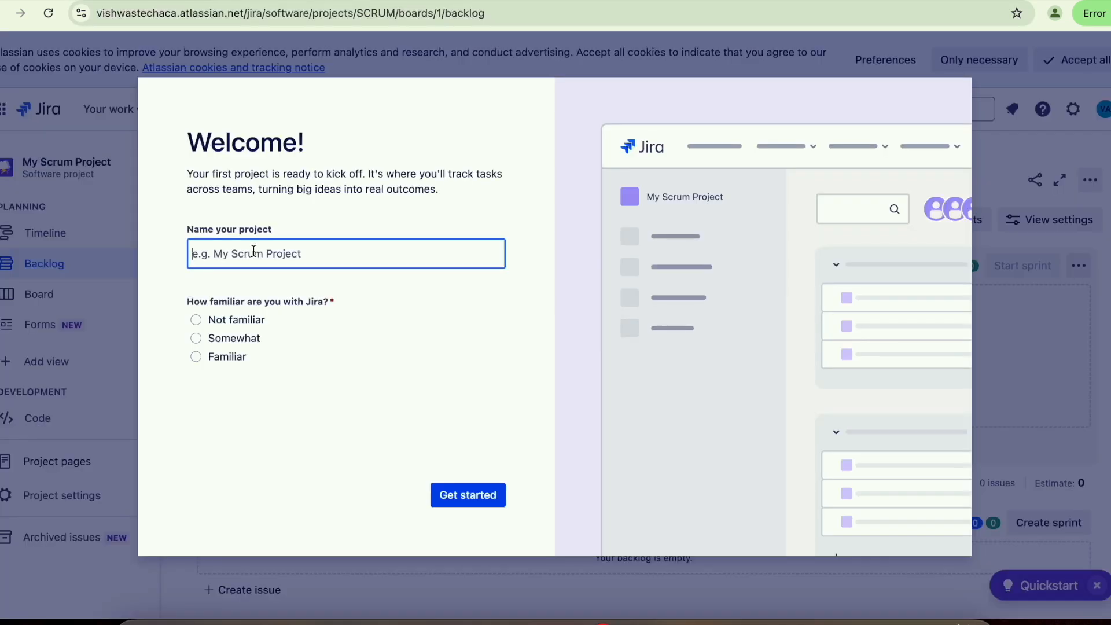
# - Name the project opencartDemo, choose Not familiar with Jira, and accept all cookies
pyautogui.write('opencartDemo')
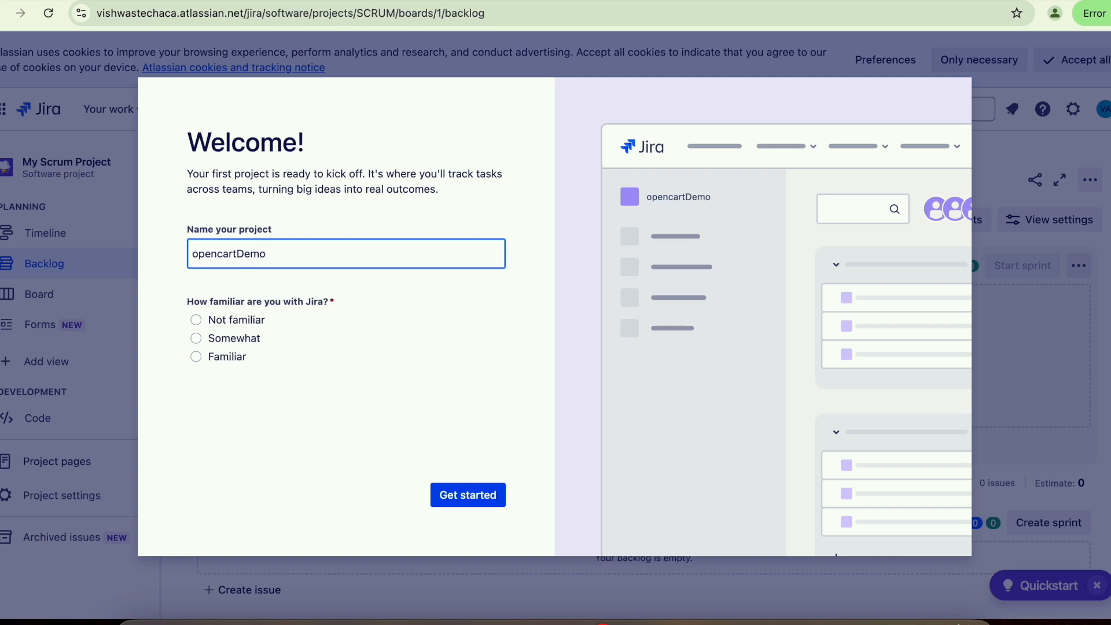
pyautogui.click(197, 322)
pyautogui.click(466, 497)
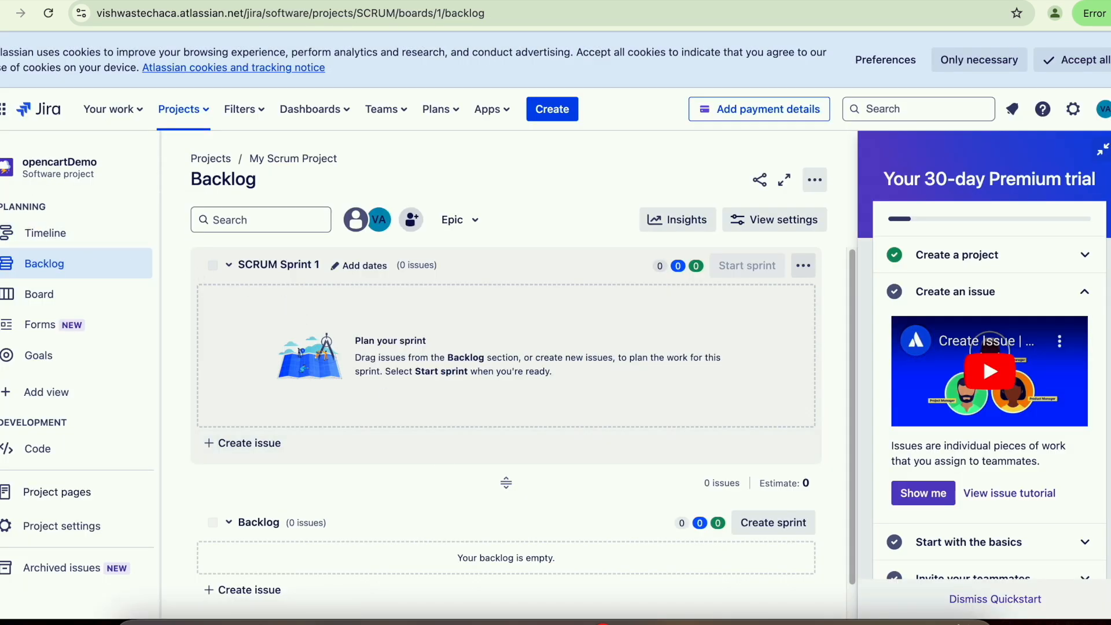
pyautogui.click(1080, 62)
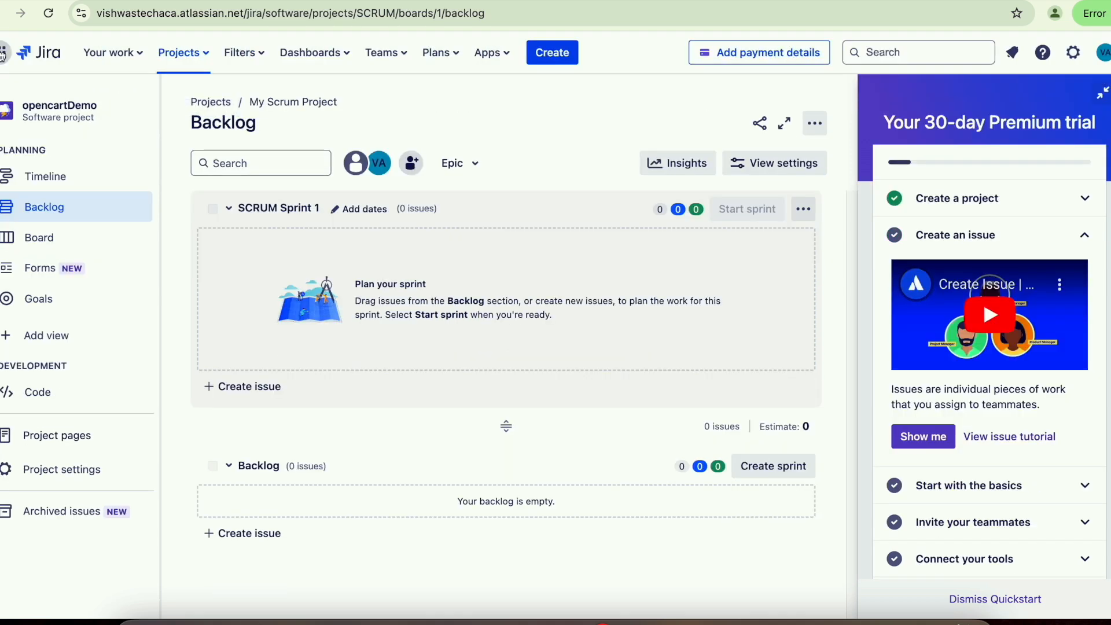
# - Go to Jira's Projects list via the app switcher and open the opencartDemo board
pyautogui.click(5, 56)
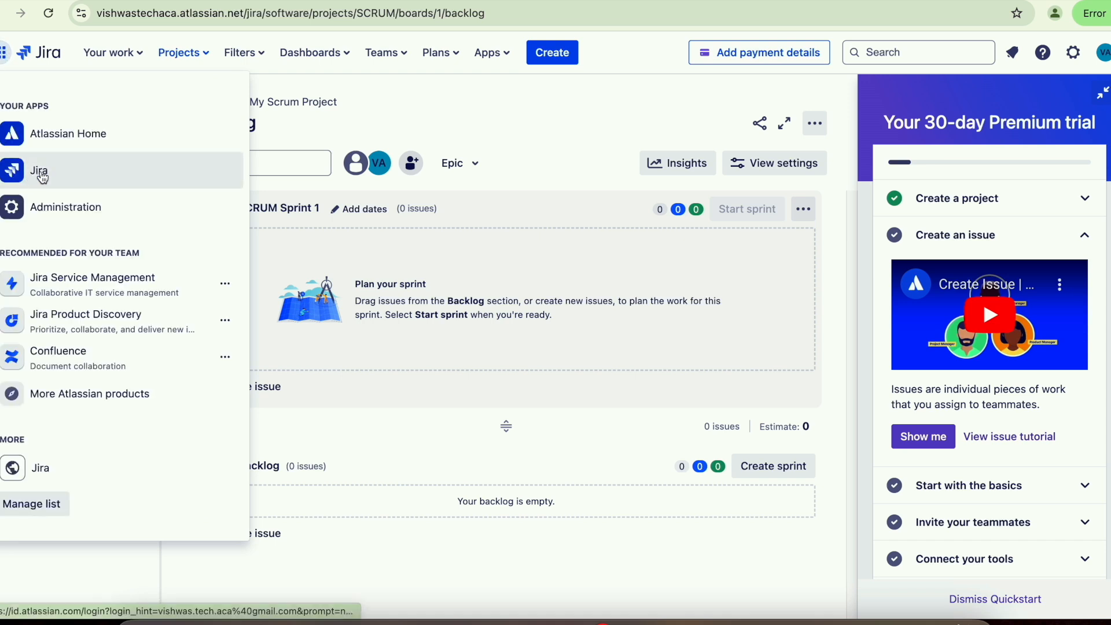
pyautogui.click(4, 56)
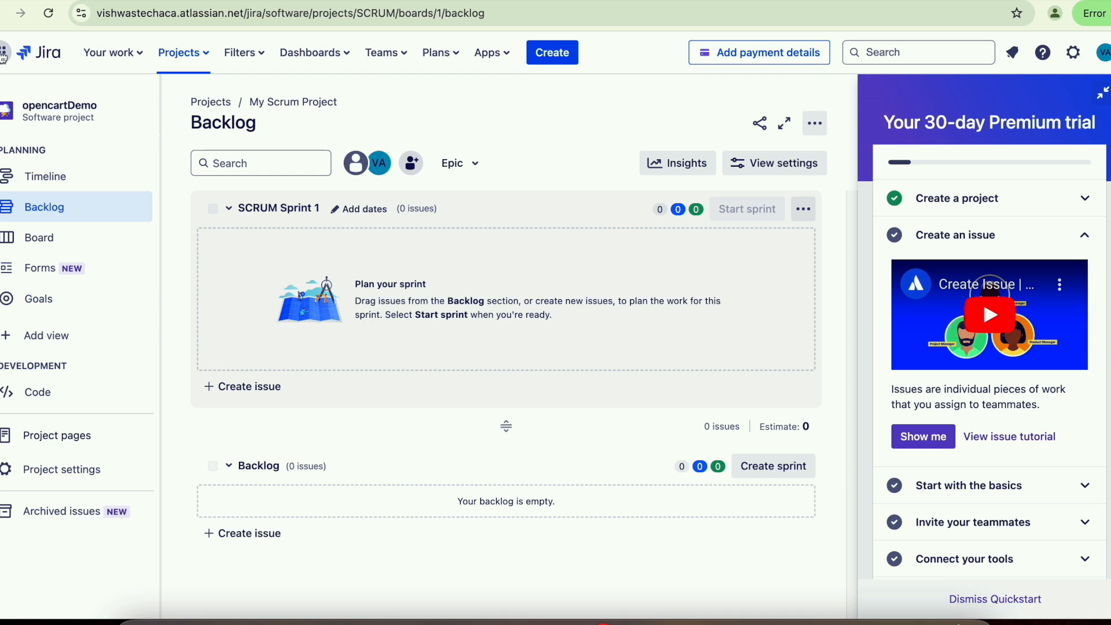
pyautogui.click(5, 55)
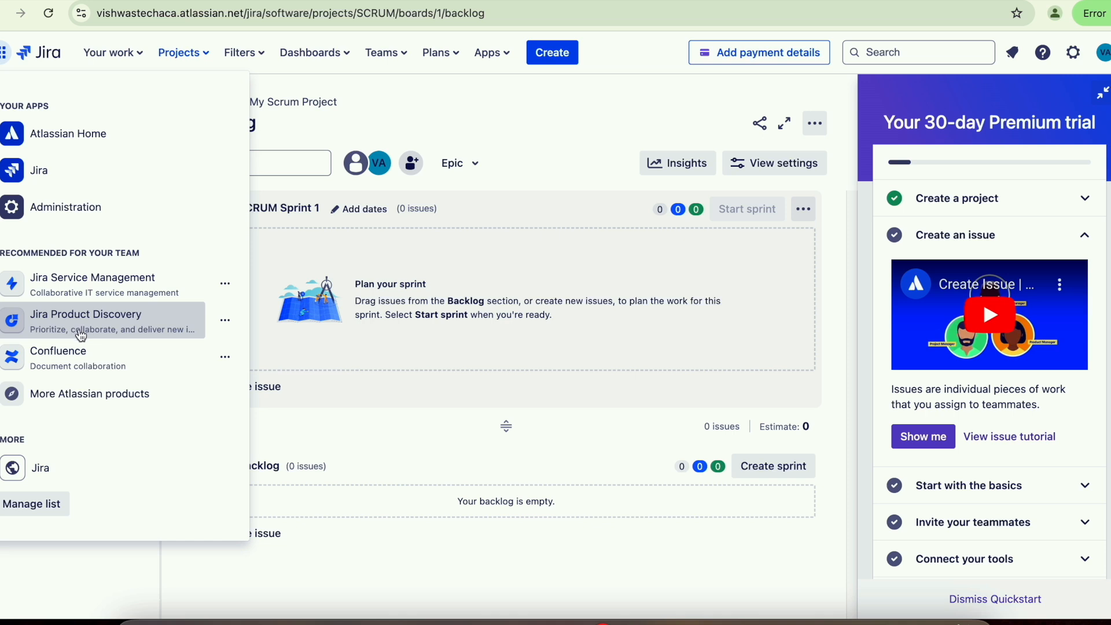
pyautogui.click(40, 173)
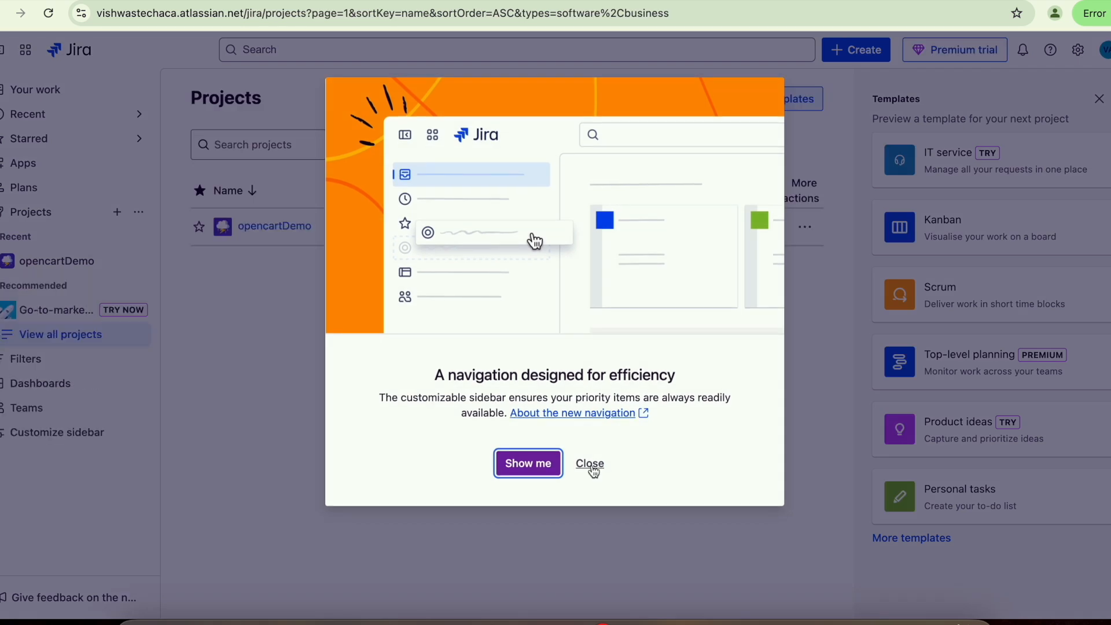
pyautogui.click(588, 463)
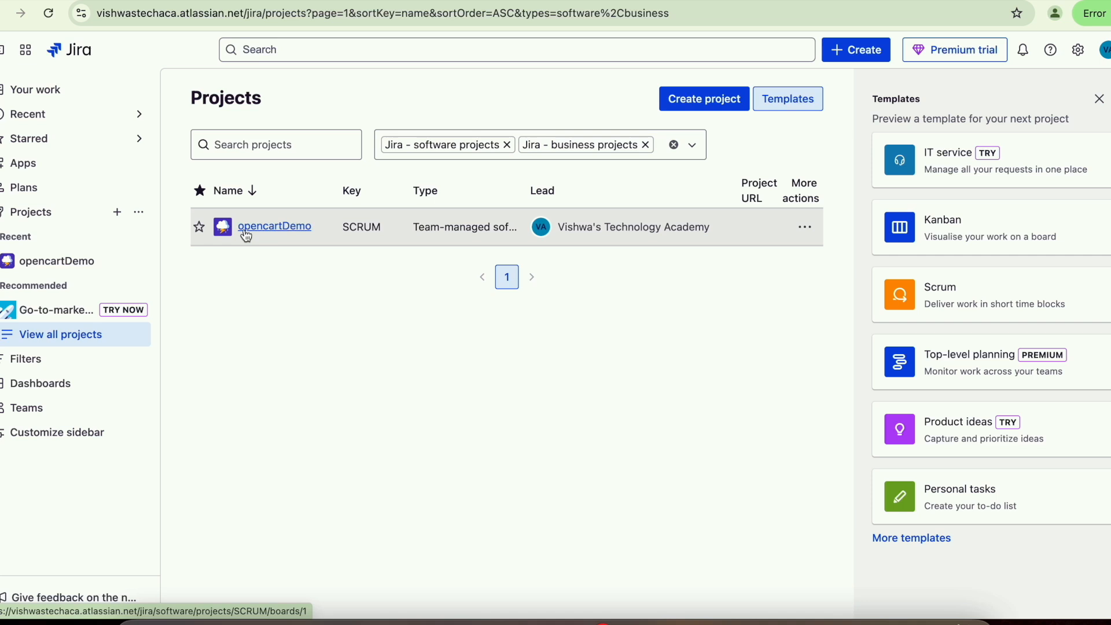
pyautogui.click(26, 50)
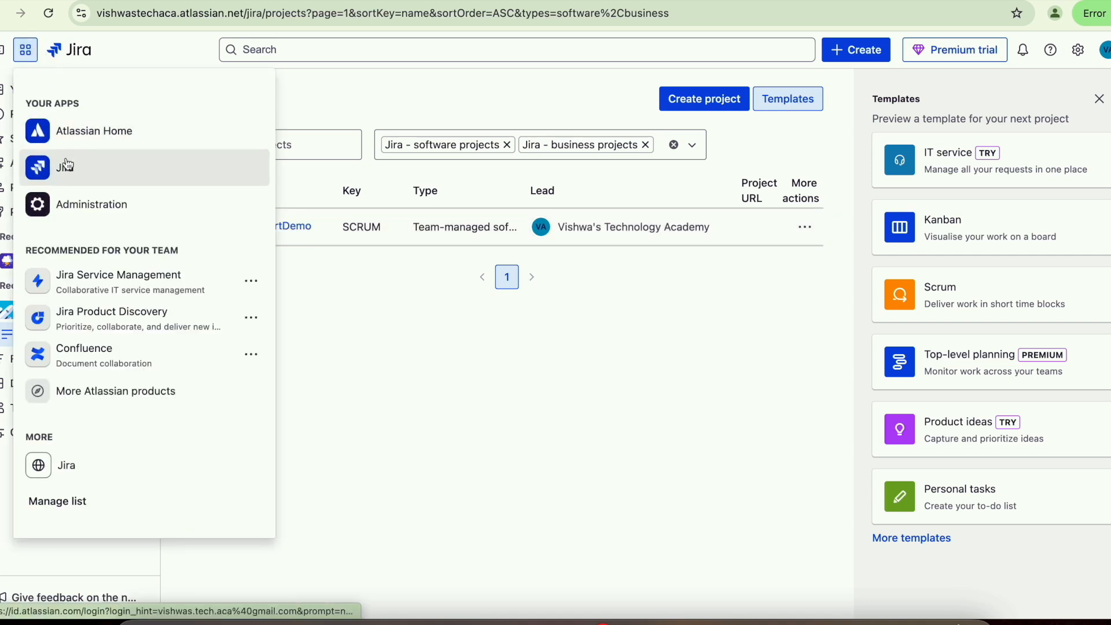
pyautogui.click(67, 165)
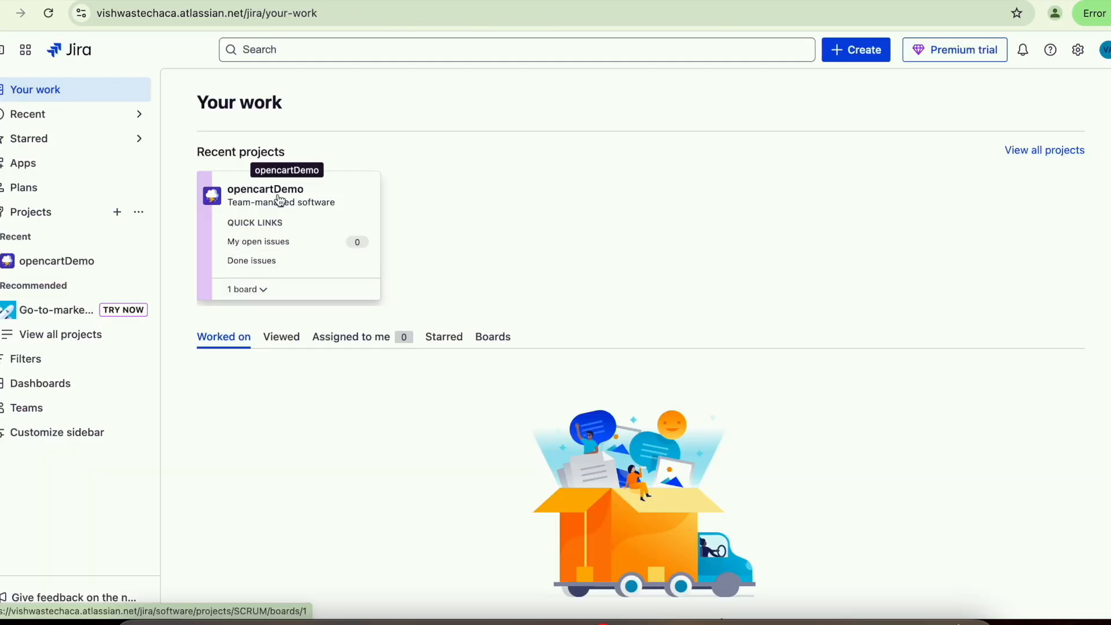
pyautogui.click(280, 201)
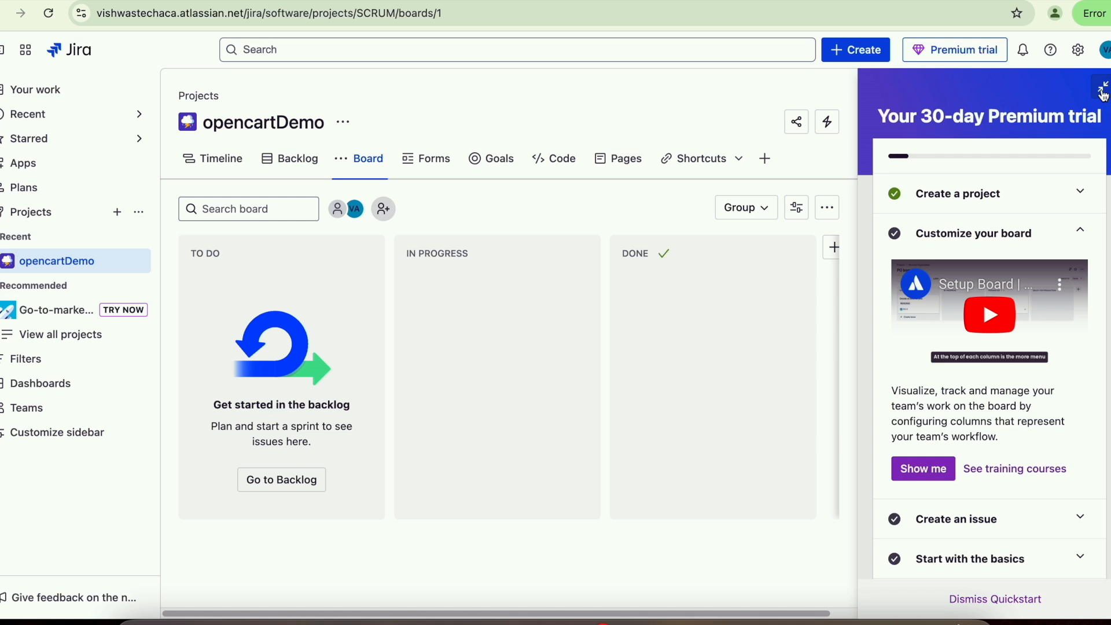
# - Dismiss the quickstart, show the backlog with empty SCRUM Sprint 1, and start a new issue
pyautogui.click(1011, 599)
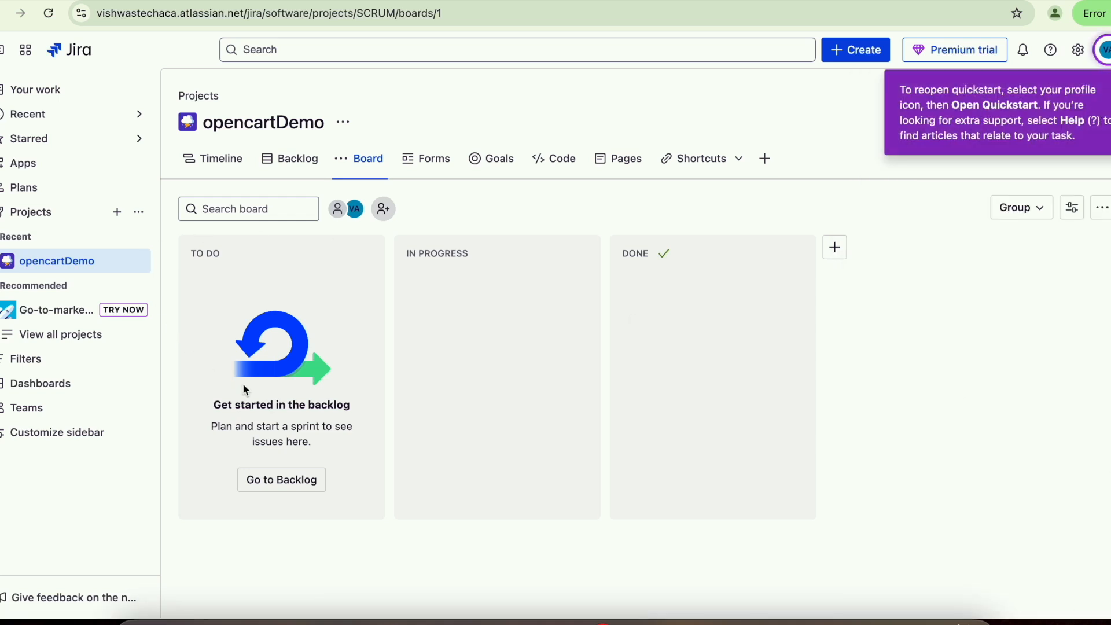
pyautogui.click(287, 165)
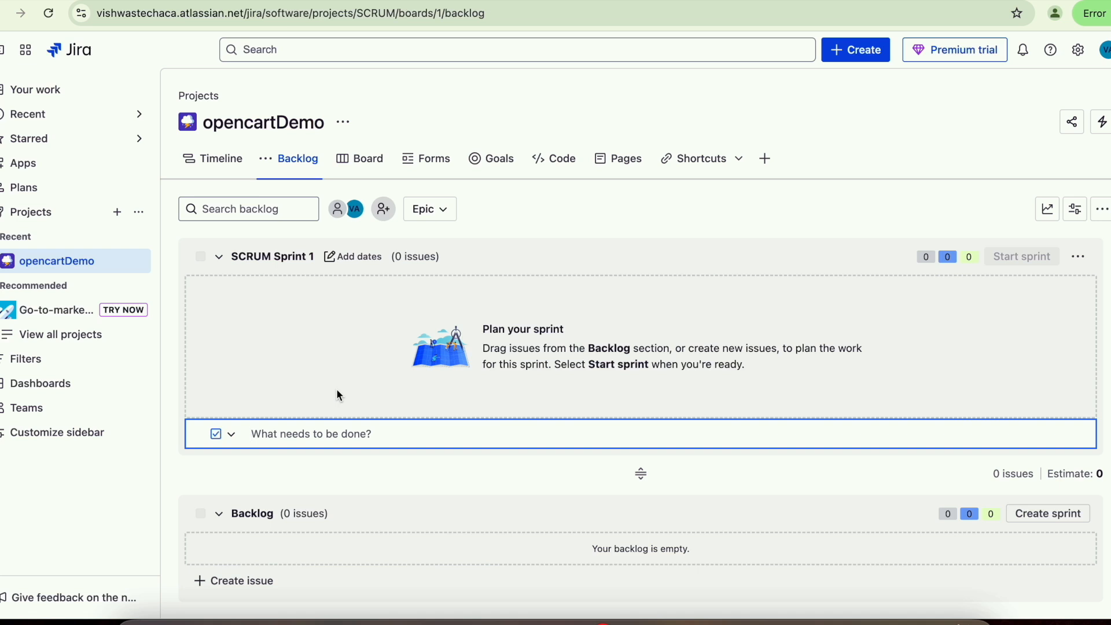
pyautogui.click(516, 454)
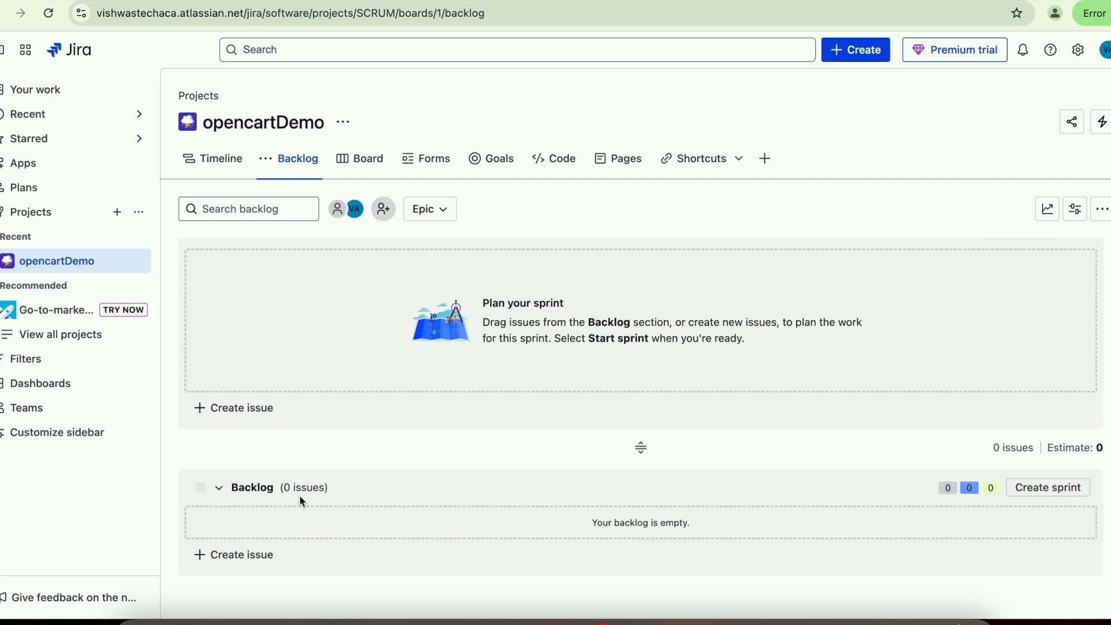
pyautogui.scroll(-1, 347, 507)
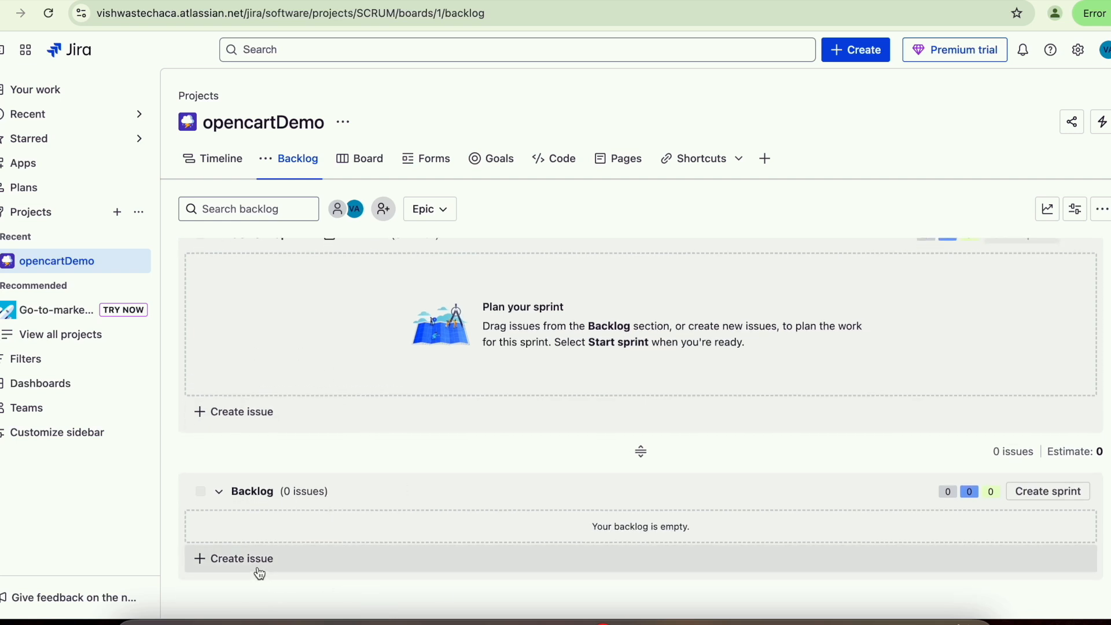
pyautogui.click(858, 53)
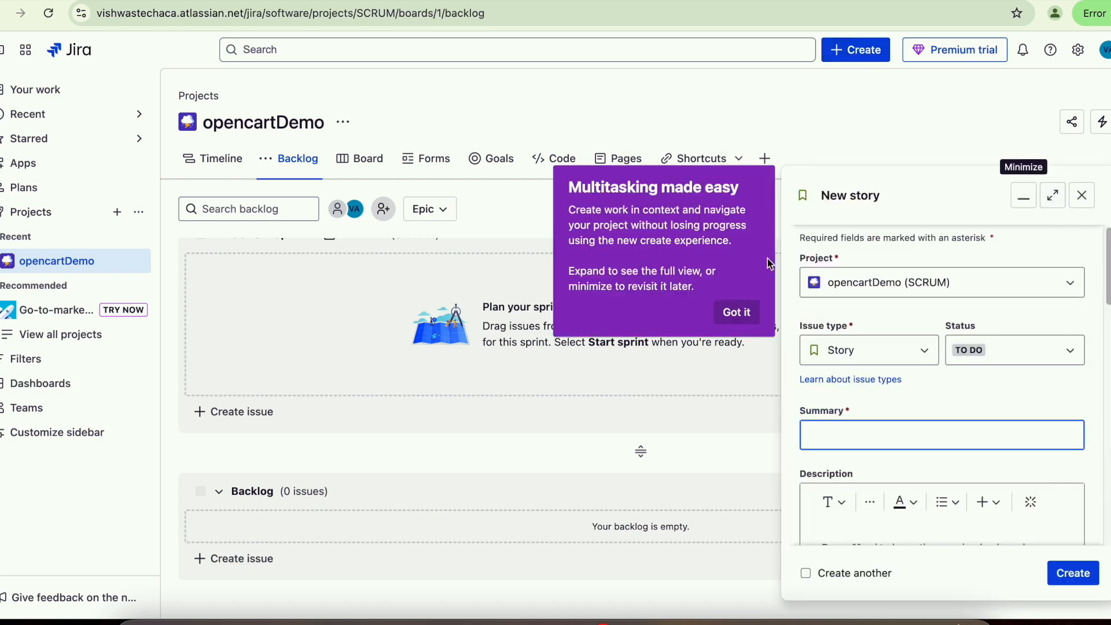
# - Expand the new issue form, keep project opencartDemo, and change the issue type to Epic
pyautogui.click(737, 312)
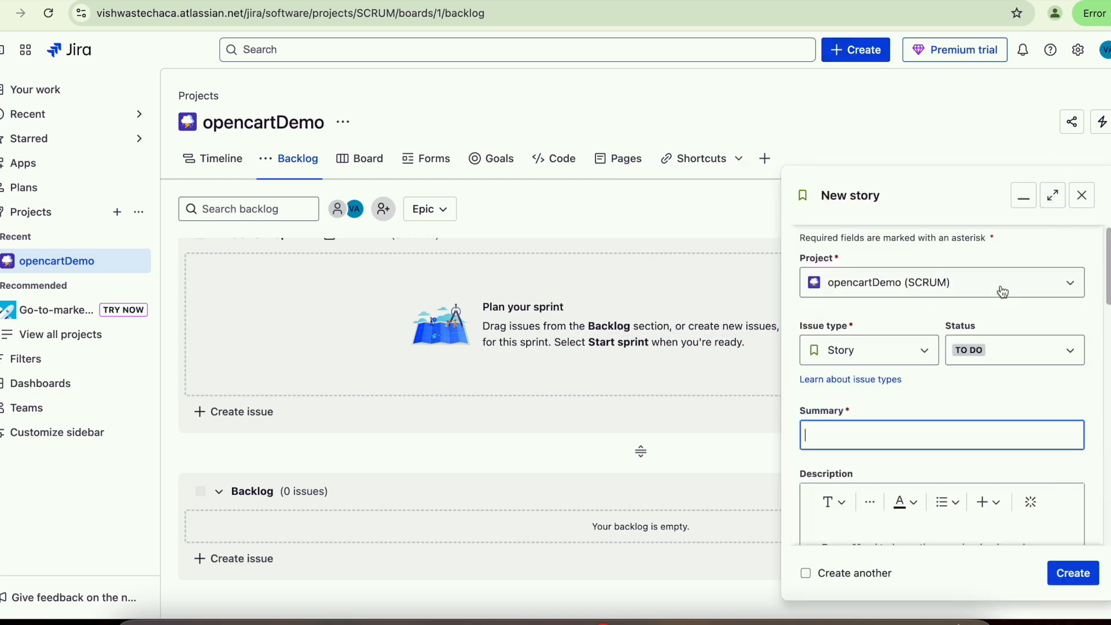
pyautogui.click(1056, 200)
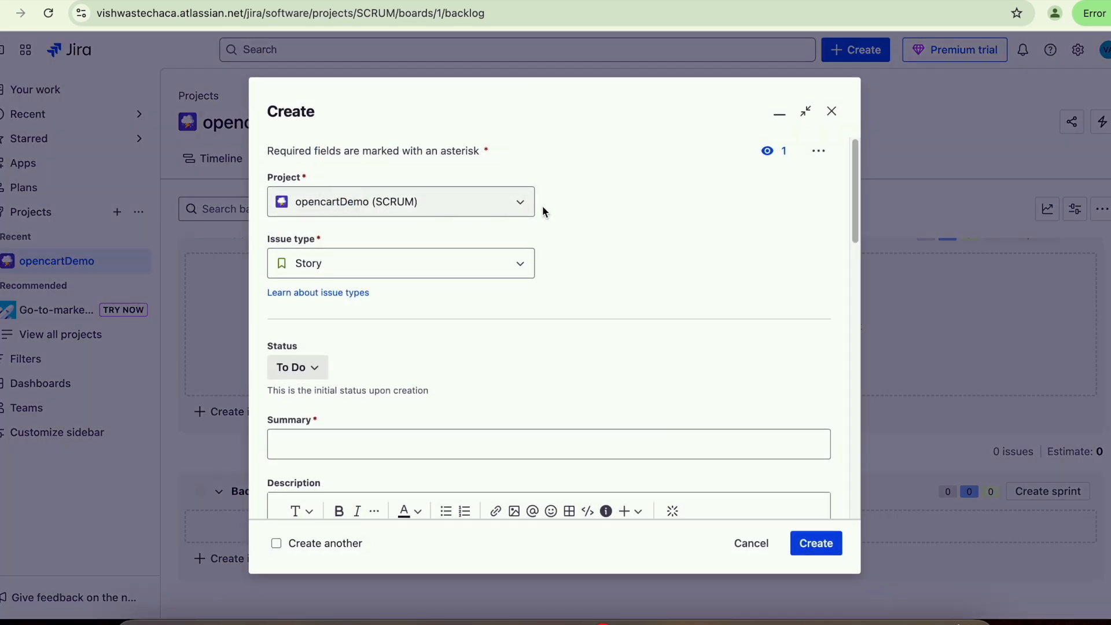
pyautogui.click(526, 208)
pyautogui.click(526, 209)
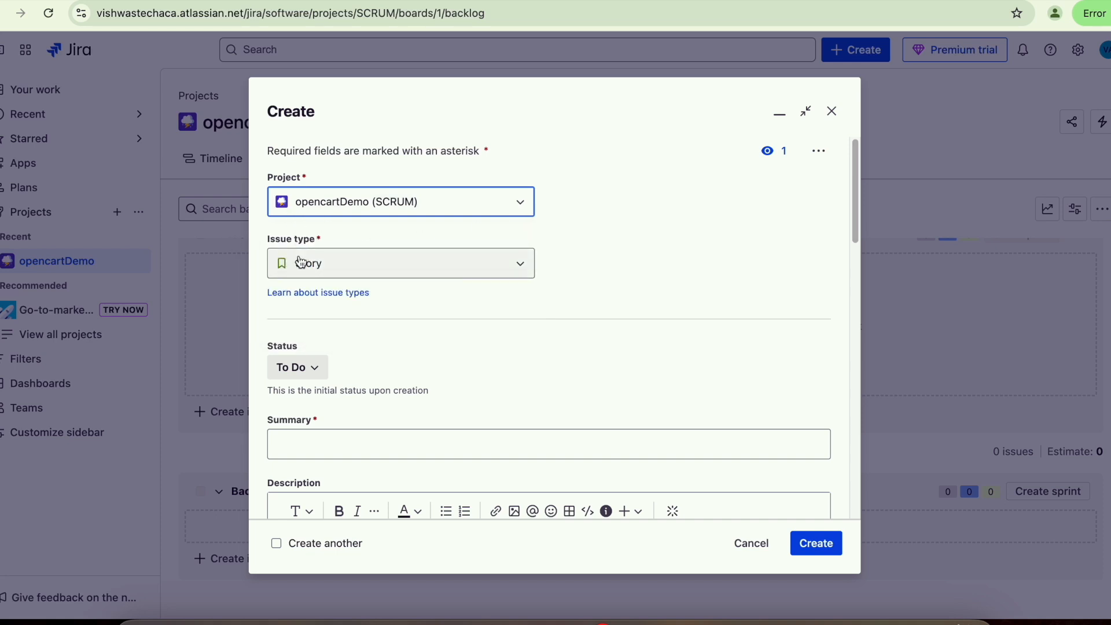
pyautogui.click(339, 272)
pyautogui.click(339, 272)
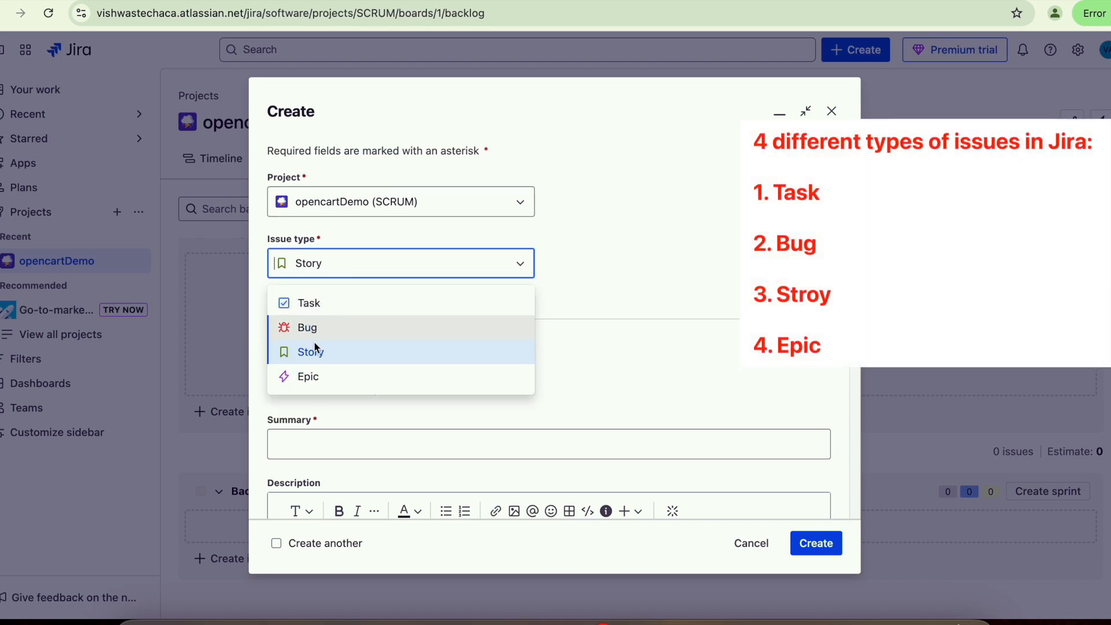
pyautogui.click(310, 377)
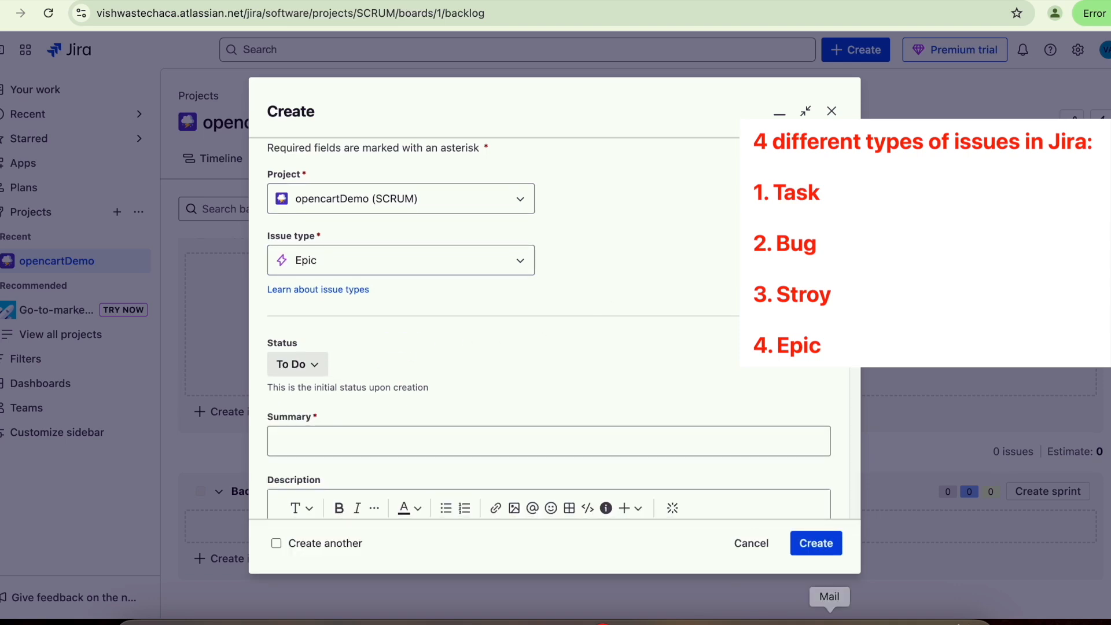
pyautogui.click(773, 621)
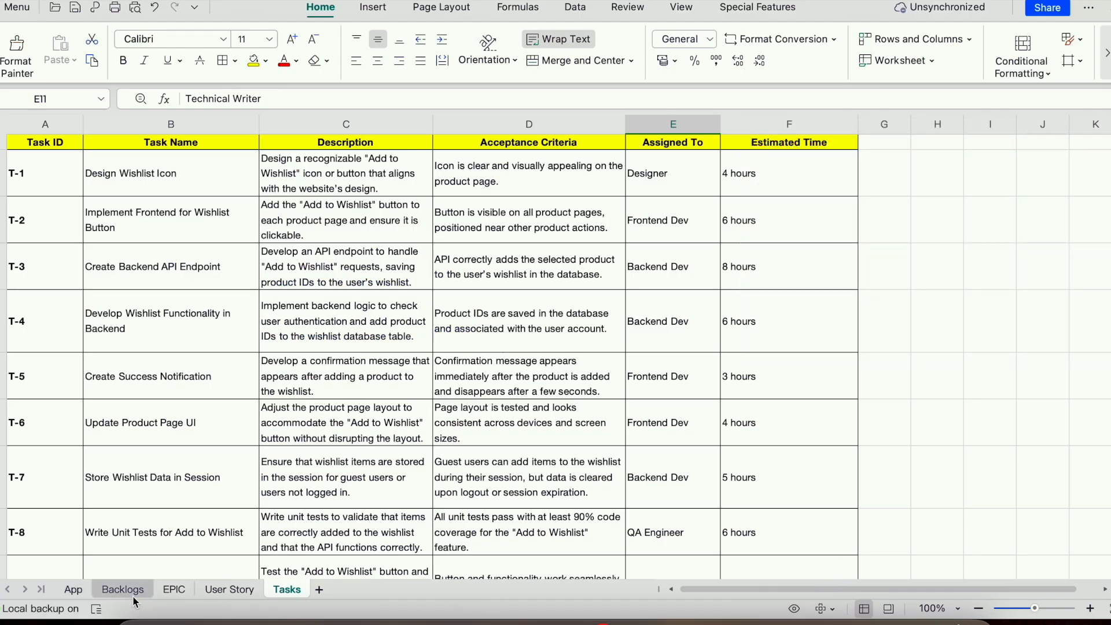
# - Copy 'Product Wishlist' from the EPIC sheet into the epic's Summary field
pyautogui.click(171, 593)
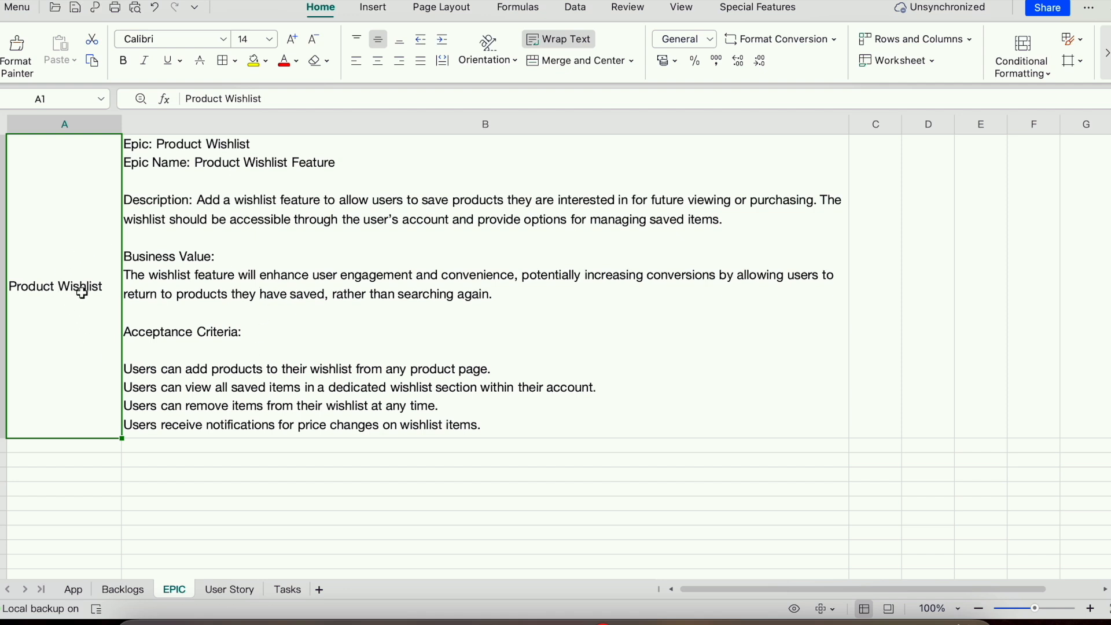
pyautogui.moveTo(276, 99); pyautogui.dragTo(170, 81)
pyautogui.press('super+c')
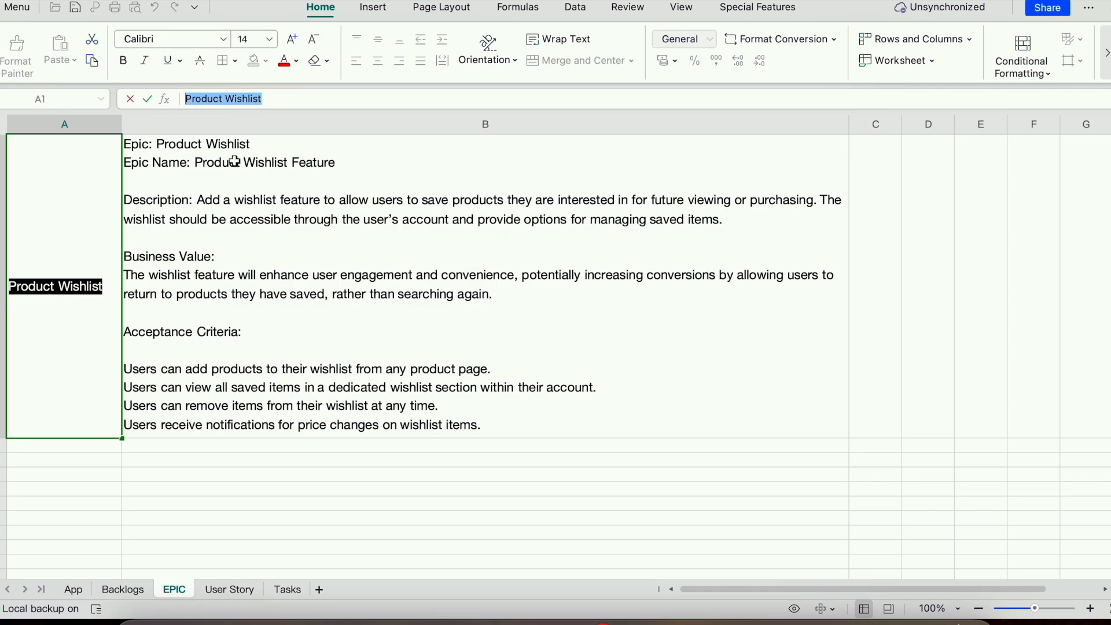
pyautogui.press('super+Tab')
pyautogui.scroll(-3, 335, 323)
pyautogui.click(289, 321)
pyautogui.press('super+v')
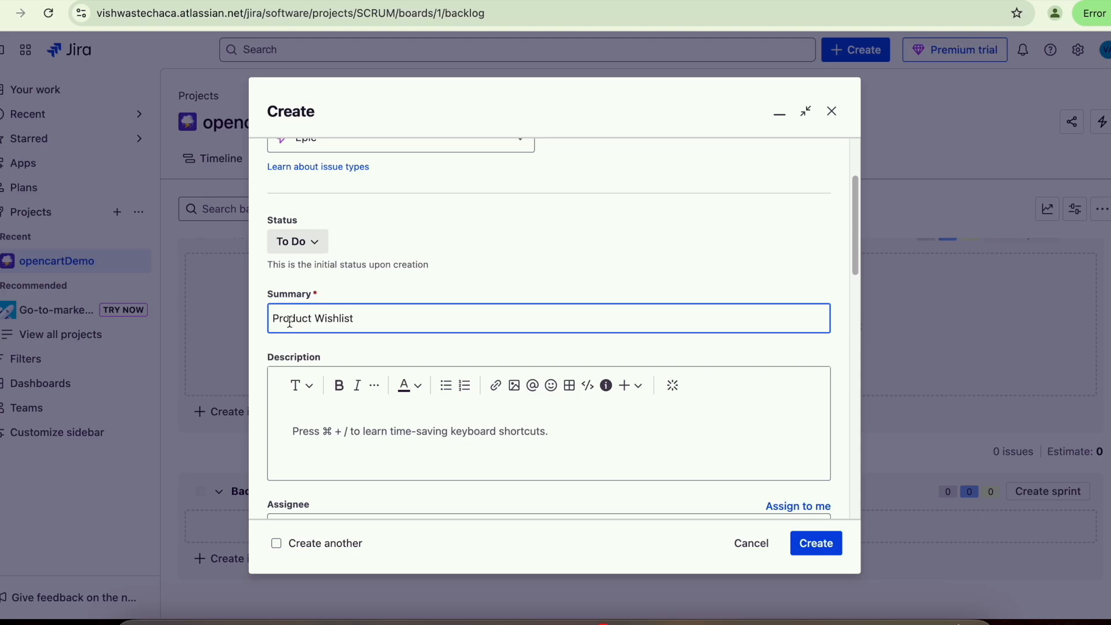
# - Copy the epic description from cell B1 into the issue's Description field
pyautogui.press('super+Tab')
pyautogui.doubleClick(472, 413)
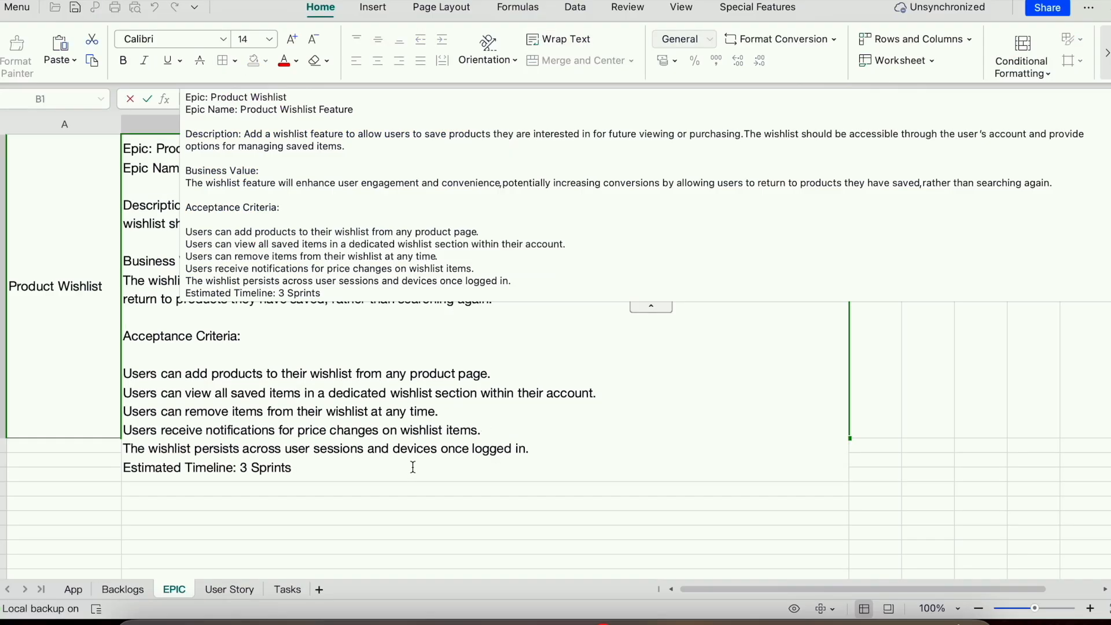
pyautogui.moveTo(345, 467); pyautogui.dragTo(119, 148)
pyautogui.press('super+c')
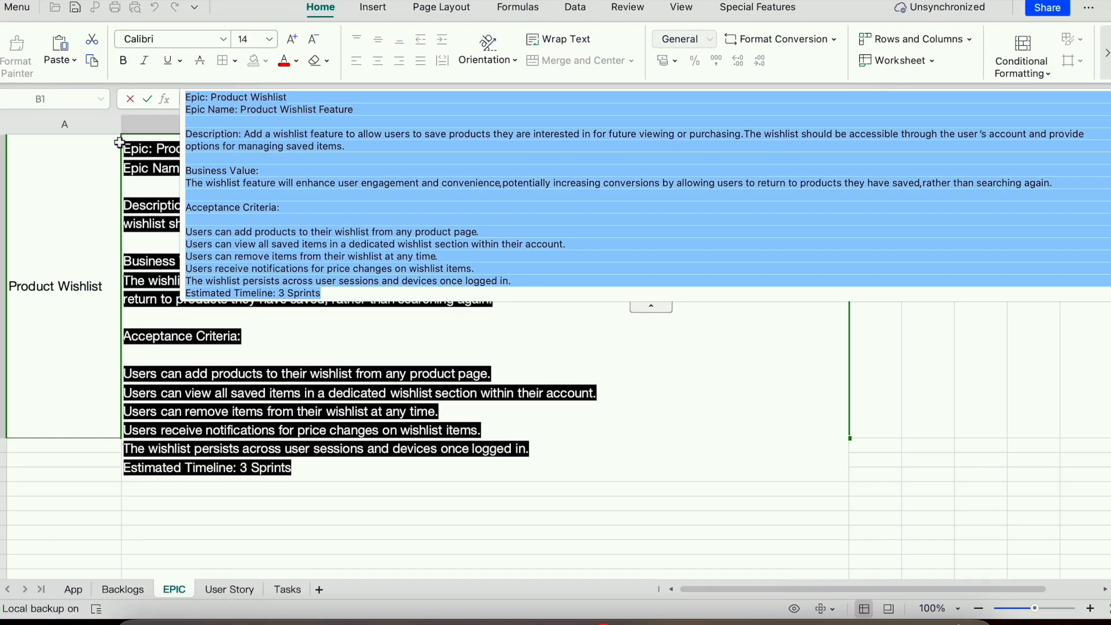
pyautogui.press('super+Tab')
pyautogui.click(324, 416)
pyautogui.press('super+v')
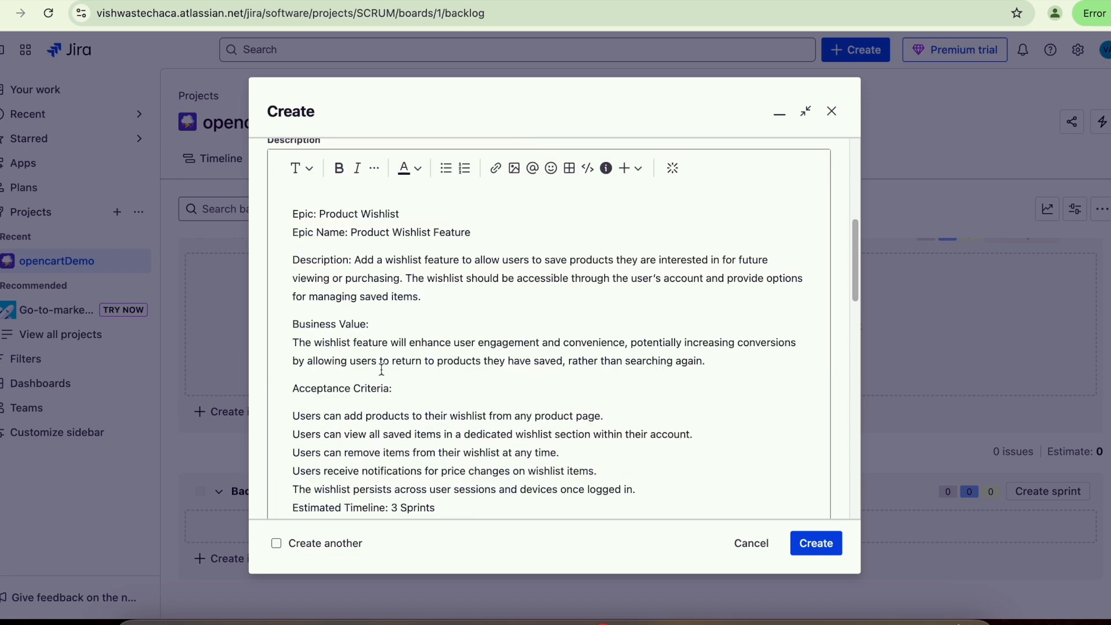
# - Check the epic's Labels and Parent fields, leaving both empty
pyautogui.scroll(-10, 382, 368)
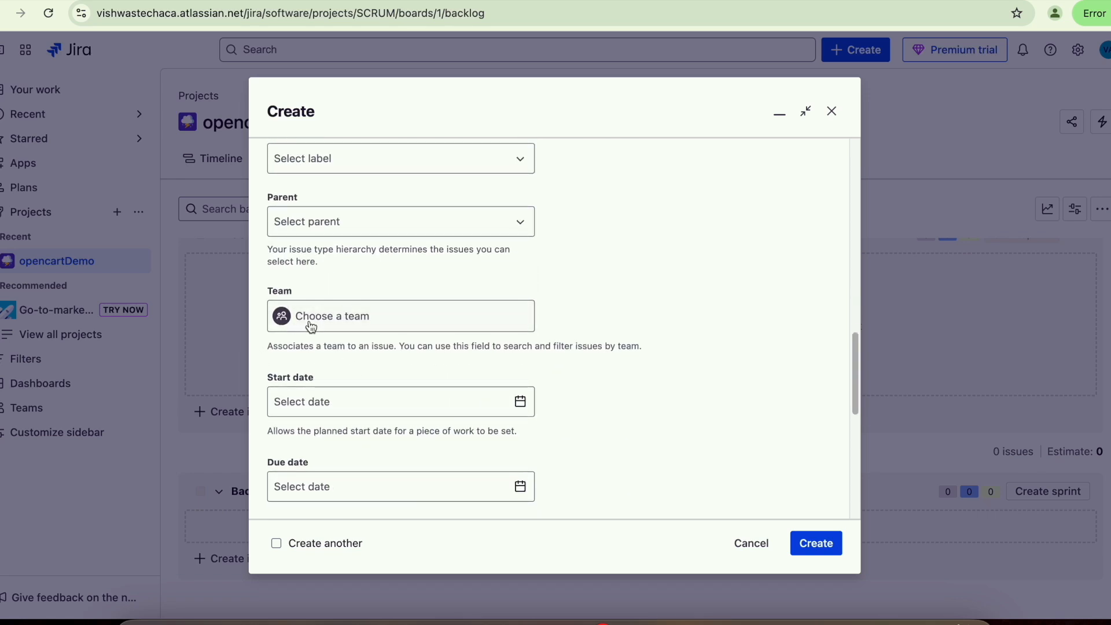
pyautogui.scroll(10, 350, 337)
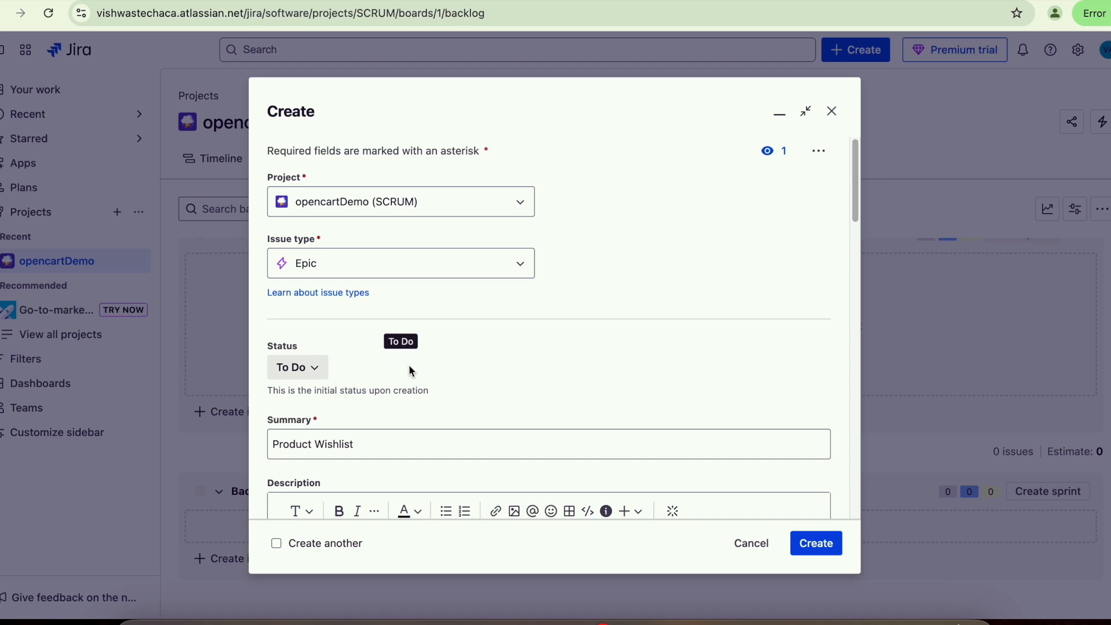
pyautogui.scroll(-2, 495, 377)
pyautogui.scroll(-8, 495, 377)
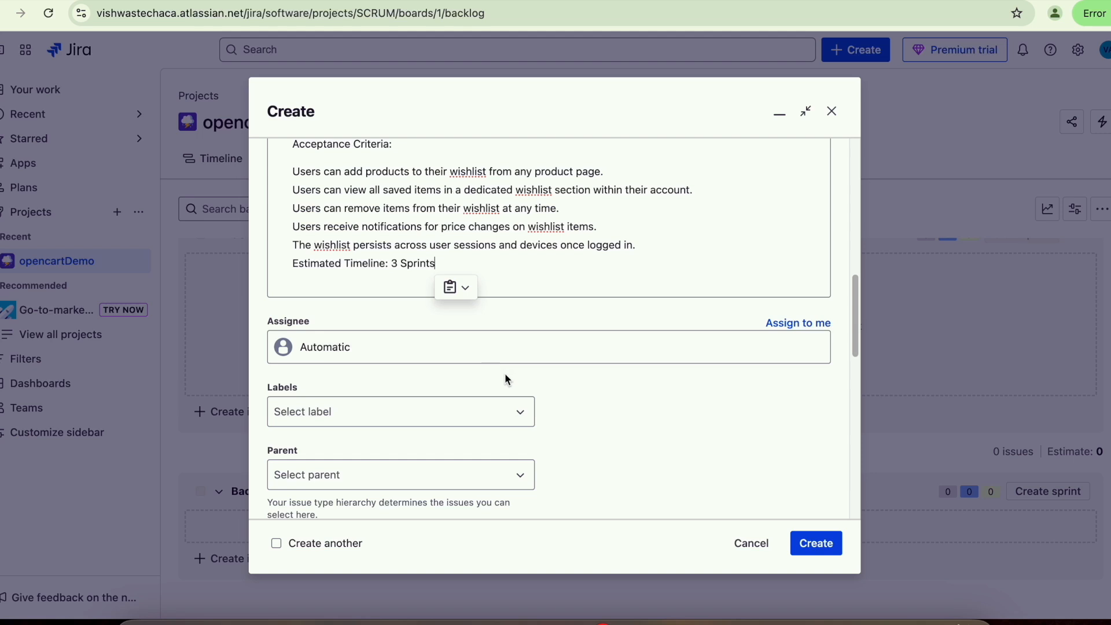
pyautogui.scroll(-1, 581, 408)
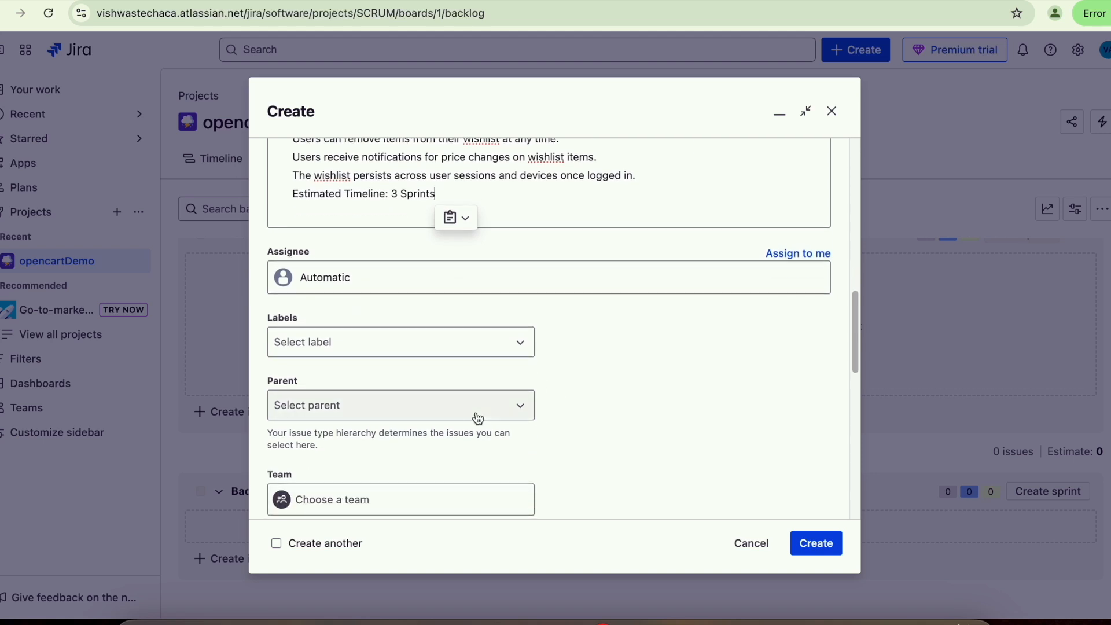
pyautogui.click(403, 359)
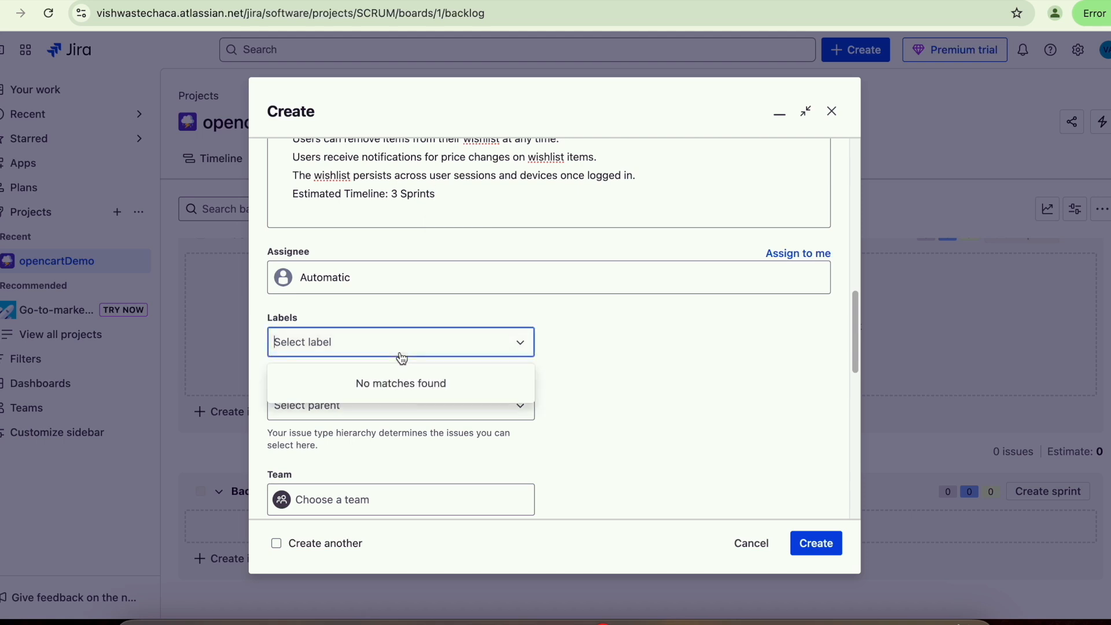
pyautogui.click(577, 353)
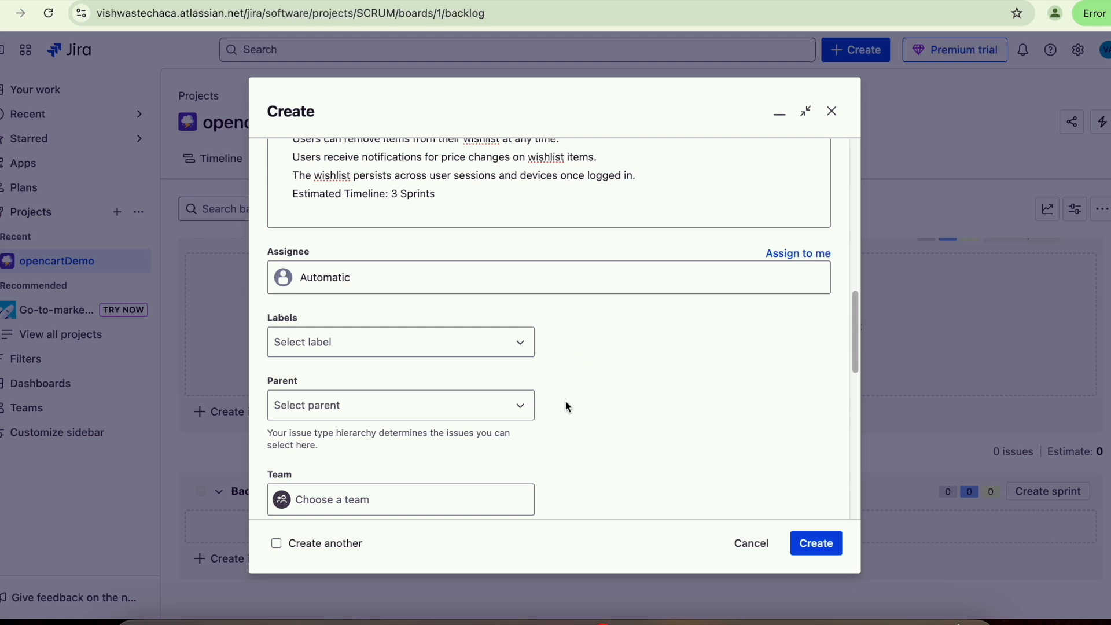
pyautogui.scroll(-3, 591, 392)
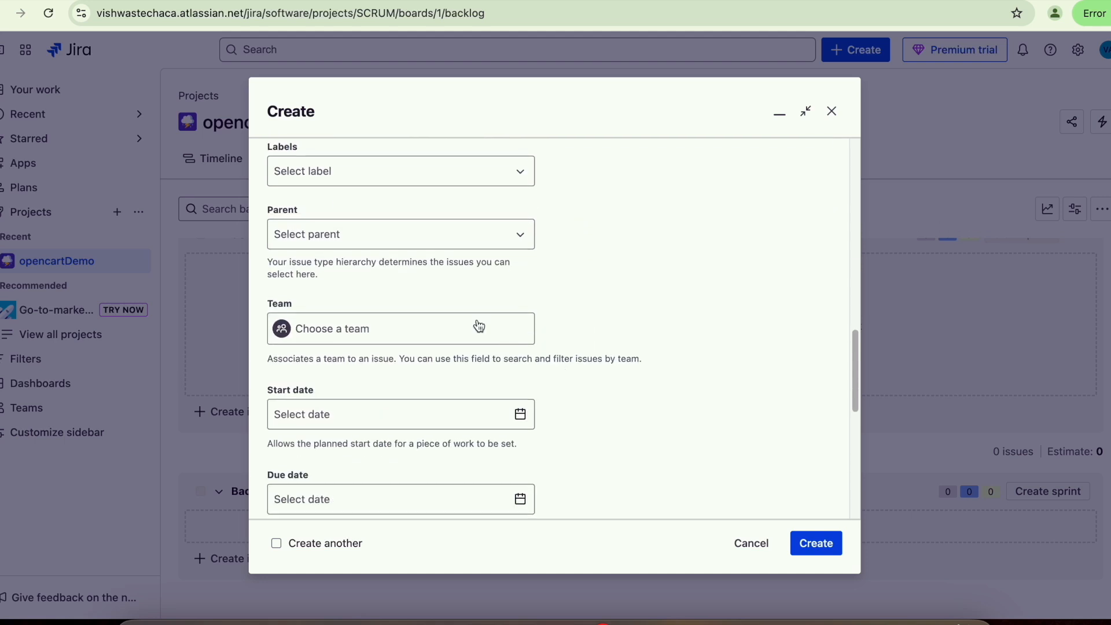
pyautogui.click(449, 242)
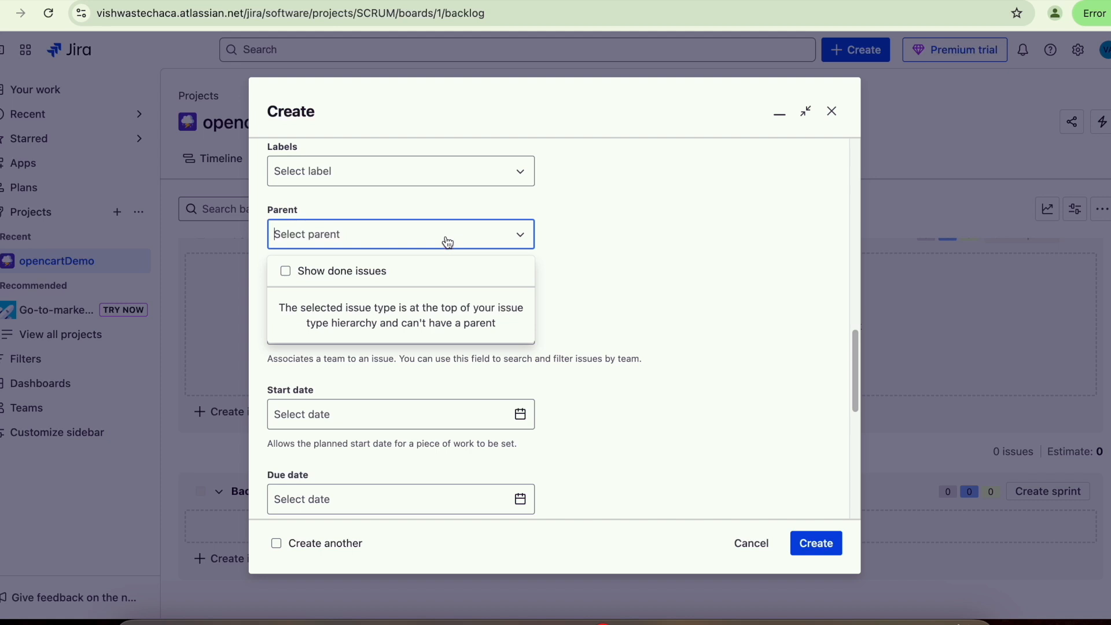
pyautogui.click(623, 266)
# - Keep the purple issue colour and create the Product Wishlist epic as SCRUM-1
pyautogui.scroll(-2, 638, 313)
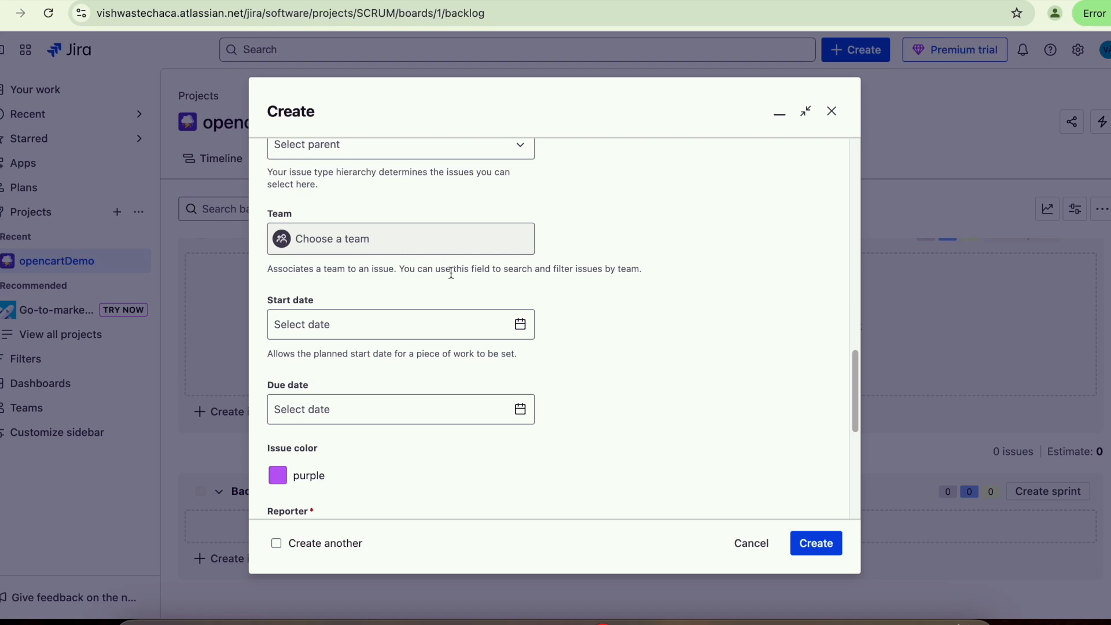
pyautogui.scroll(-5, 471, 459)
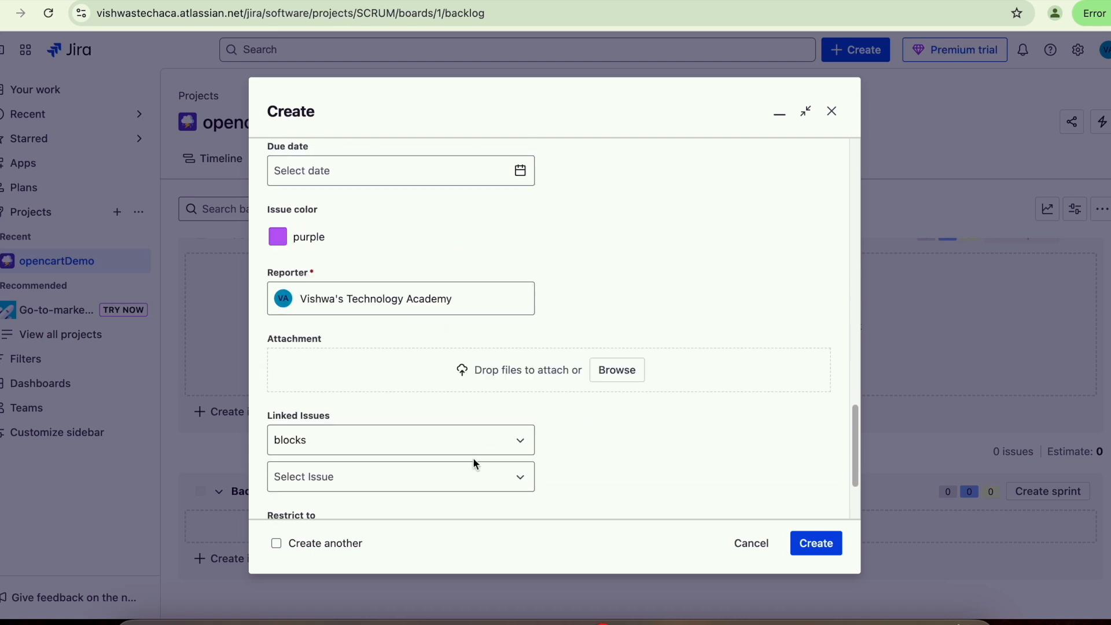
pyautogui.click(278, 237)
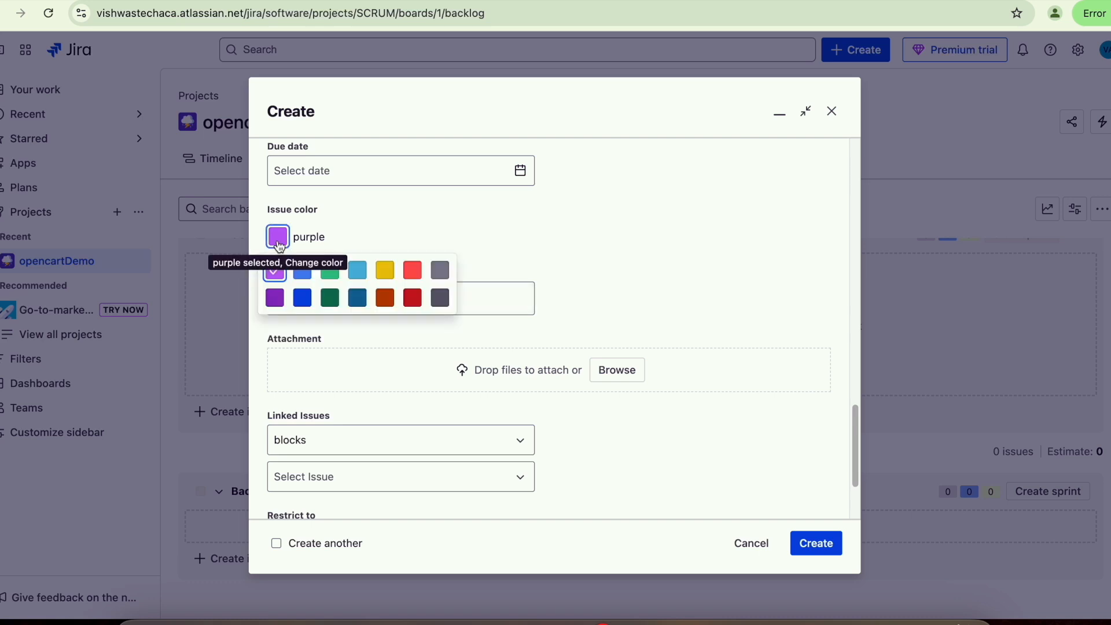
pyautogui.click(415, 225)
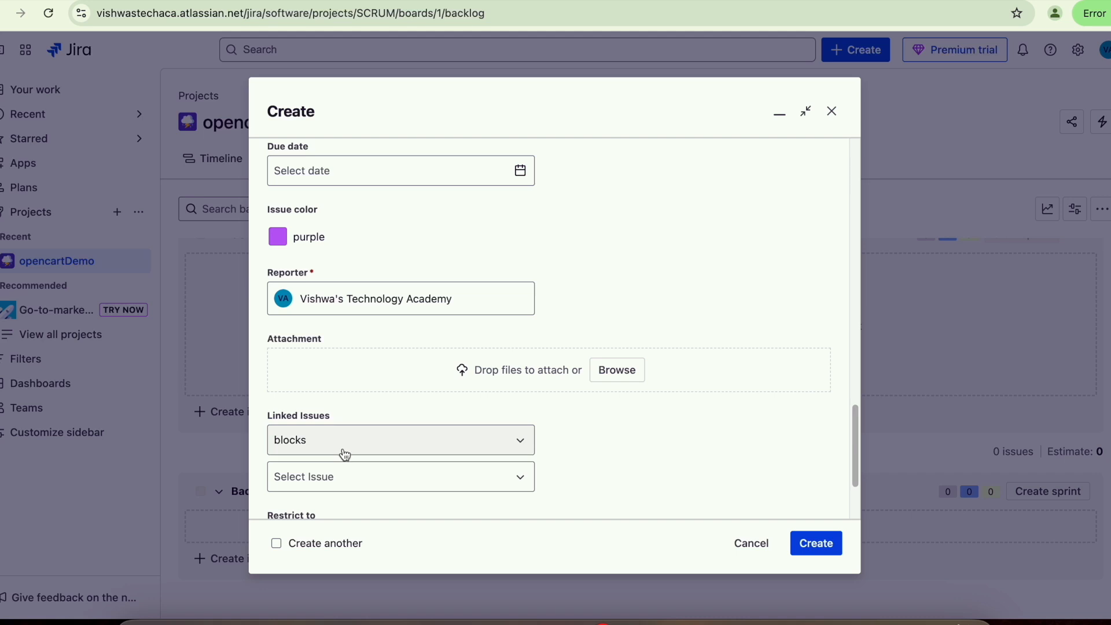
pyautogui.scroll(-1, 389, 379)
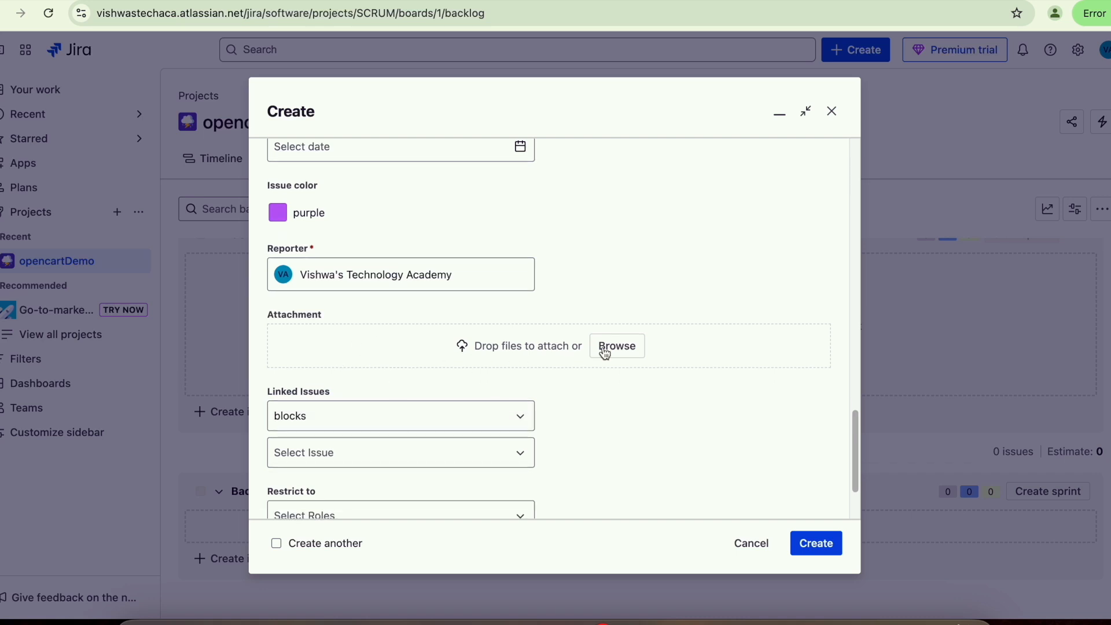
pyautogui.scroll(-3, 593, 384)
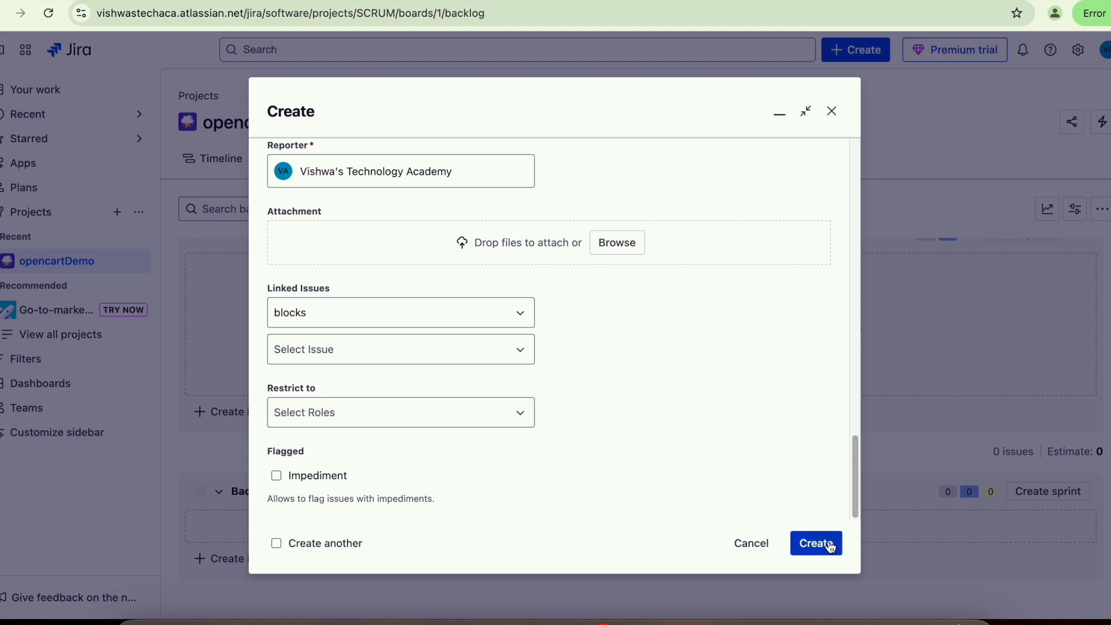
pyautogui.click(832, 547)
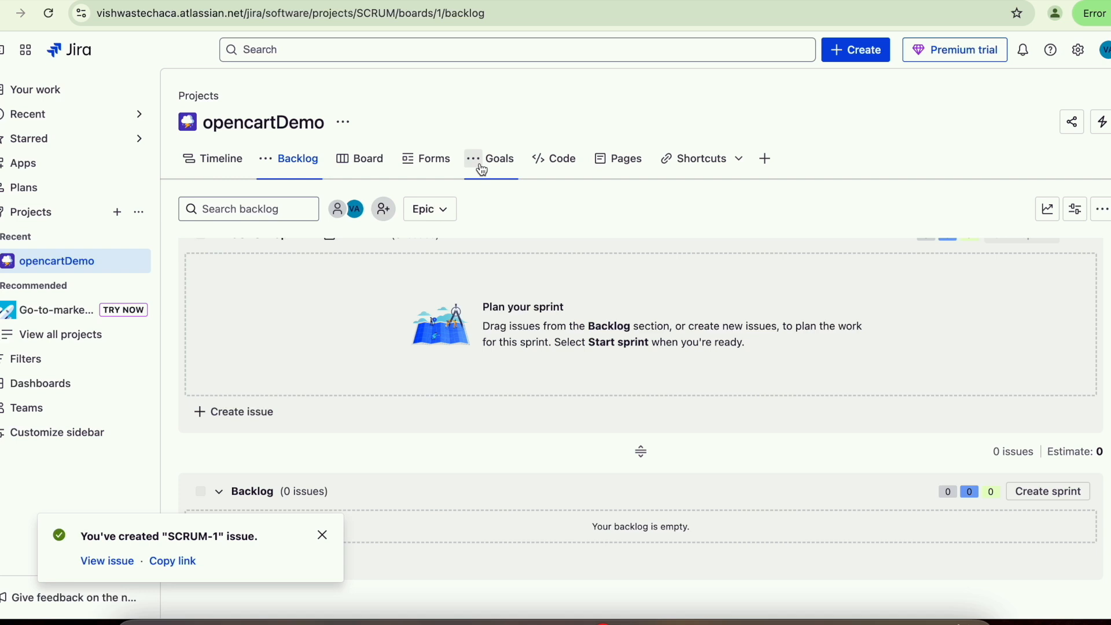
# - Turn on the epic panel, expand Product Wishlist, and view its full details
pyautogui.click(452, 217)
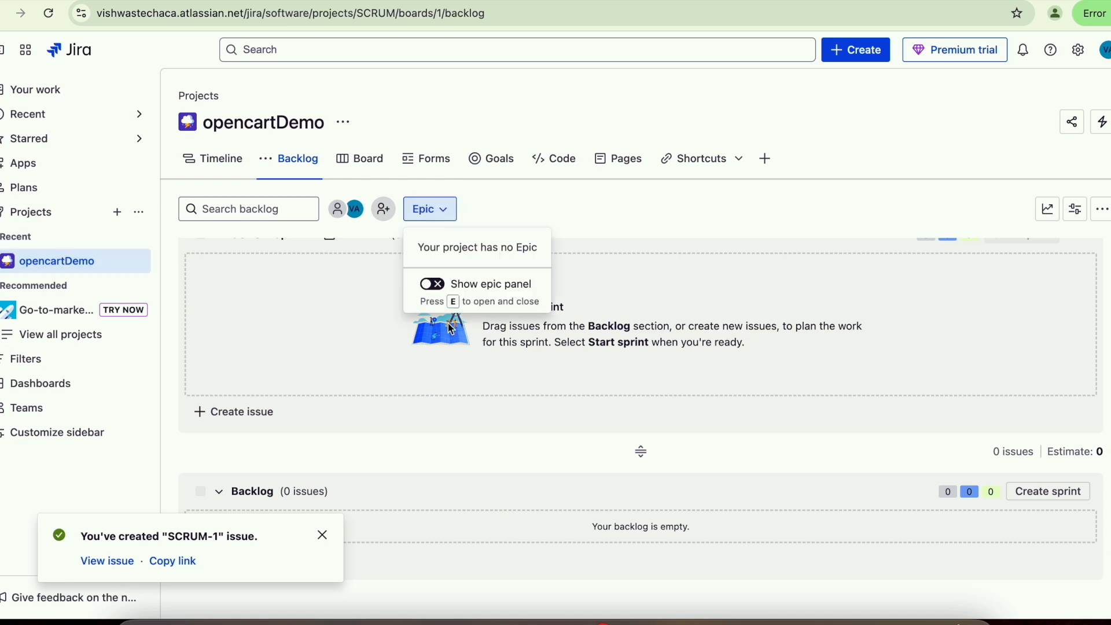
pyautogui.click(441, 285)
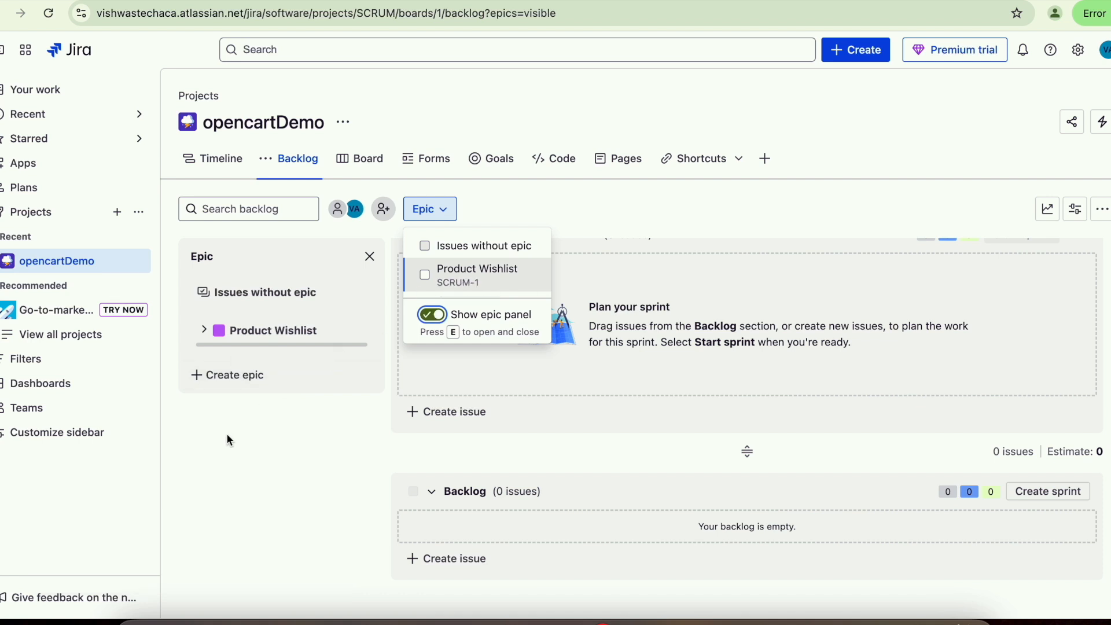
pyautogui.click(205, 335)
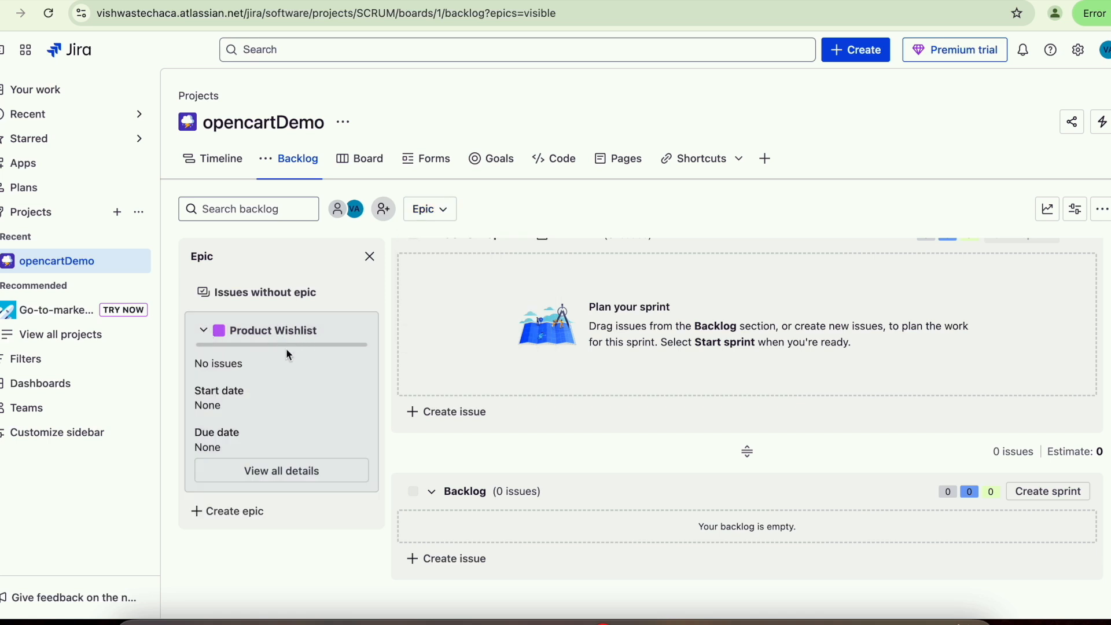
pyautogui.click(300, 483)
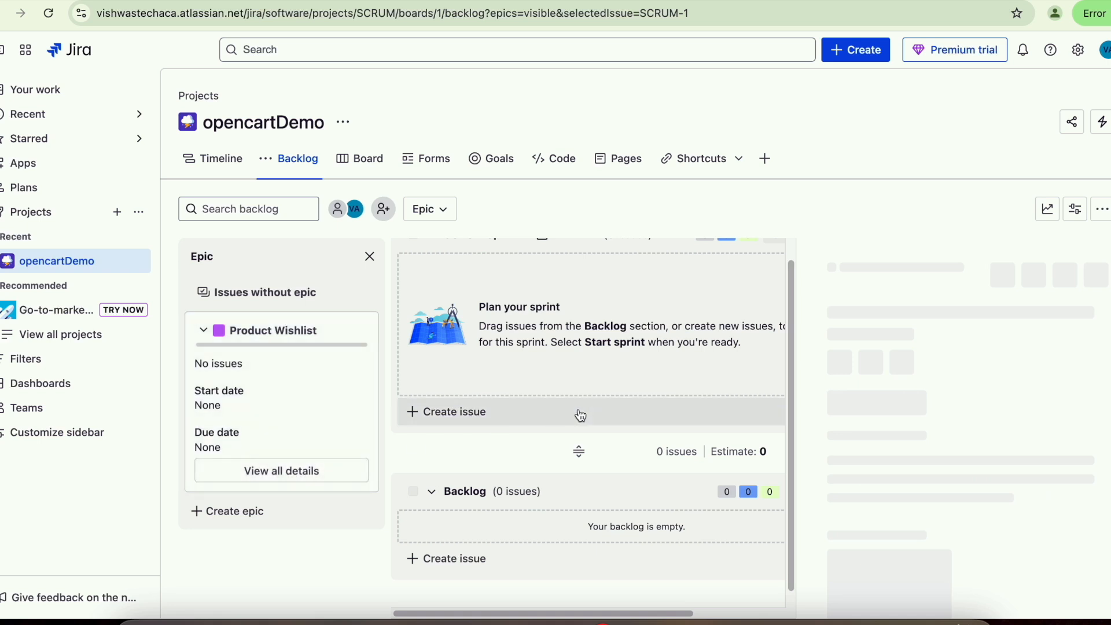
# - Create a new Story in opencartDemo with SCRUM-1 Product Wishlist as its parent
pyautogui.scroll(-1, 580, 416)
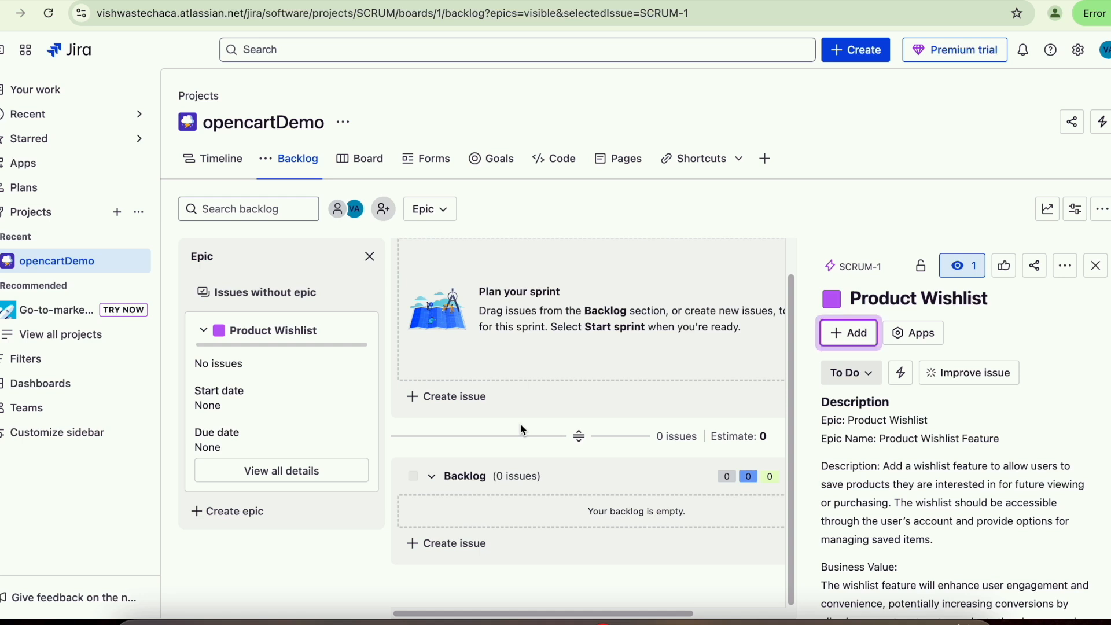
pyautogui.click(453, 402)
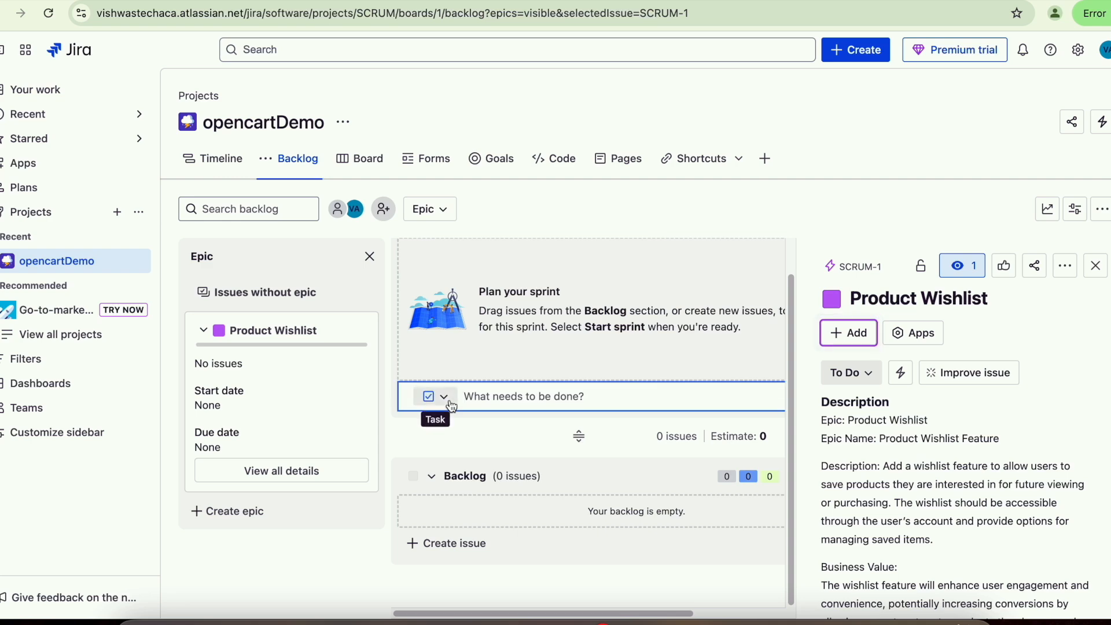
pyautogui.click(860, 51)
pyautogui.click(321, 267)
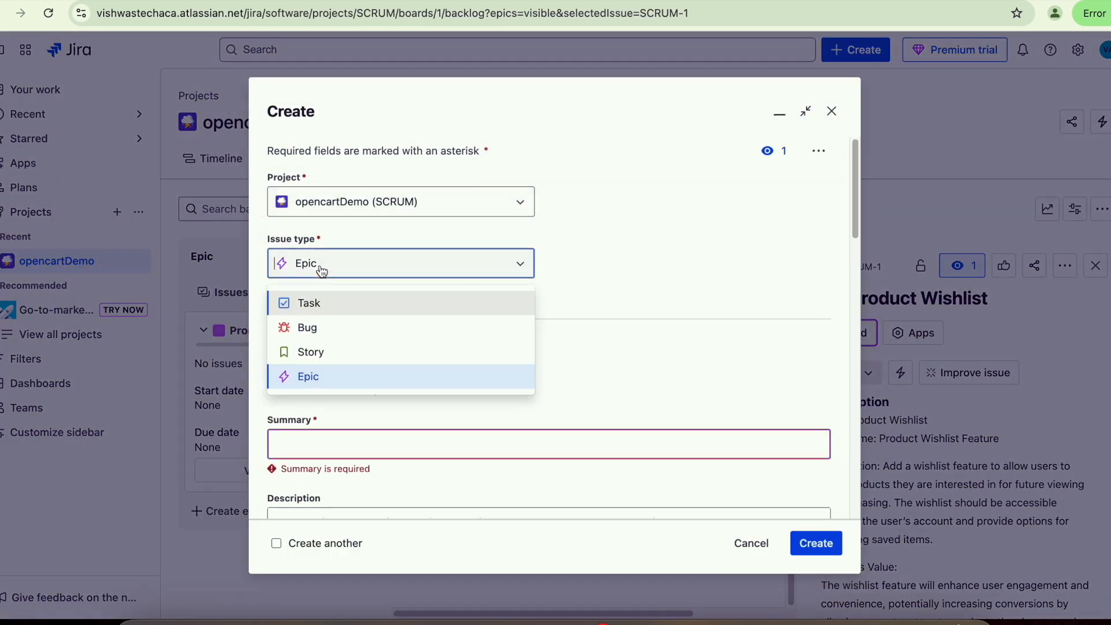
pyautogui.click(318, 353)
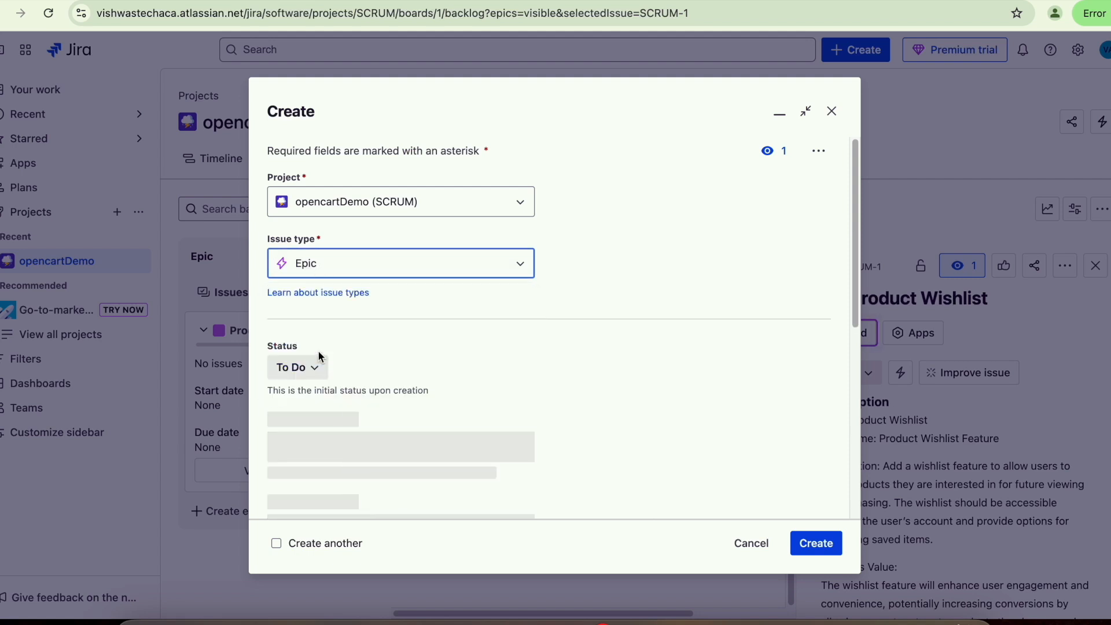
pyautogui.scroll(-5, 431, 347)
pyautogui.click(431, 350)
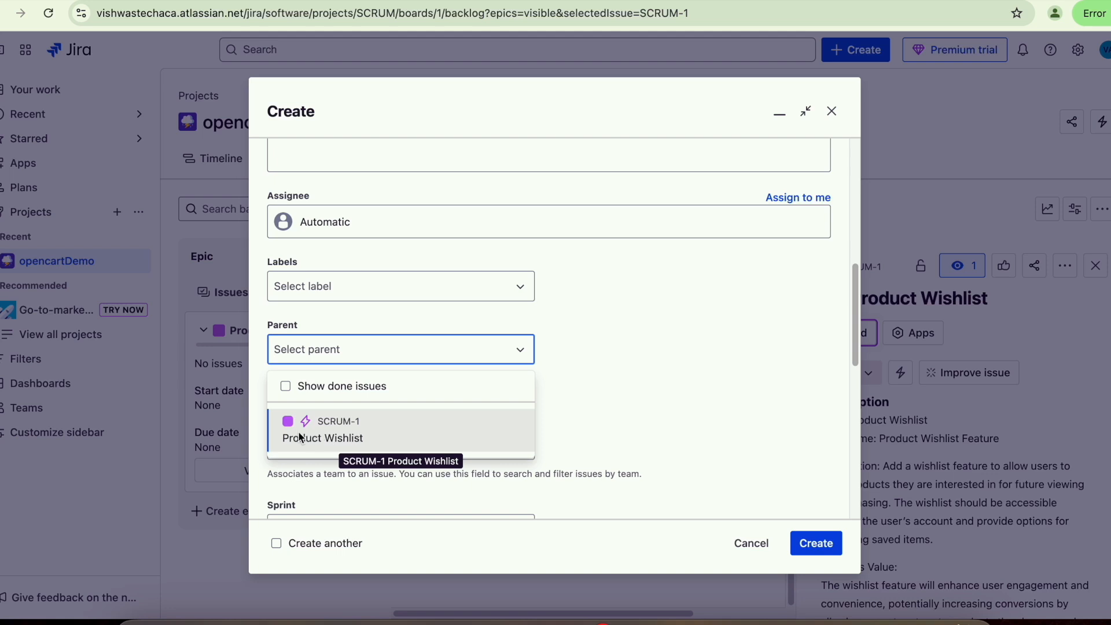
pyautogui.click(340, 441)
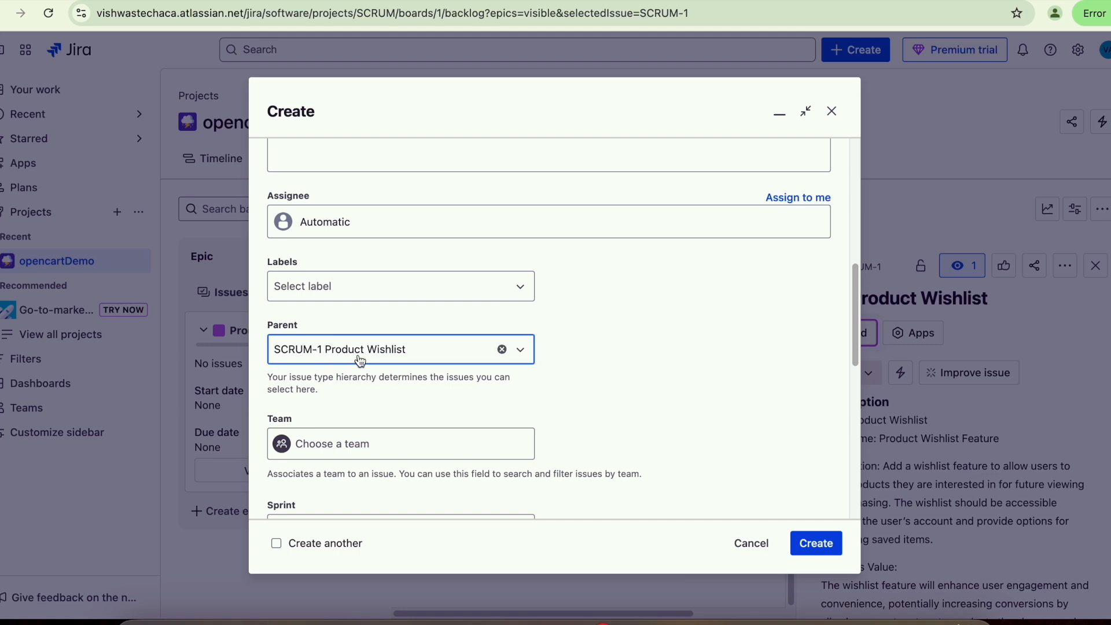
pyautogui.scroll(5, 383, 424)
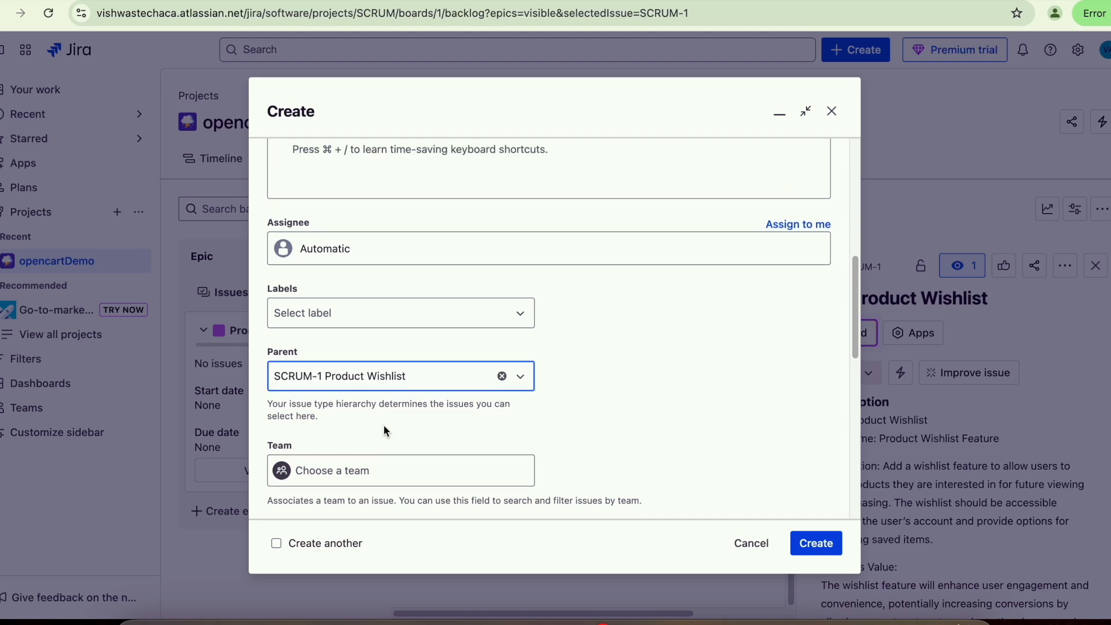
# - Paste the story name 'Add Item to Wishlist' from cell B2 into the Summary
pyautogui.press('super+Tab')
pyautogui.click(260, 548)
pyautogui.click(225, 589)
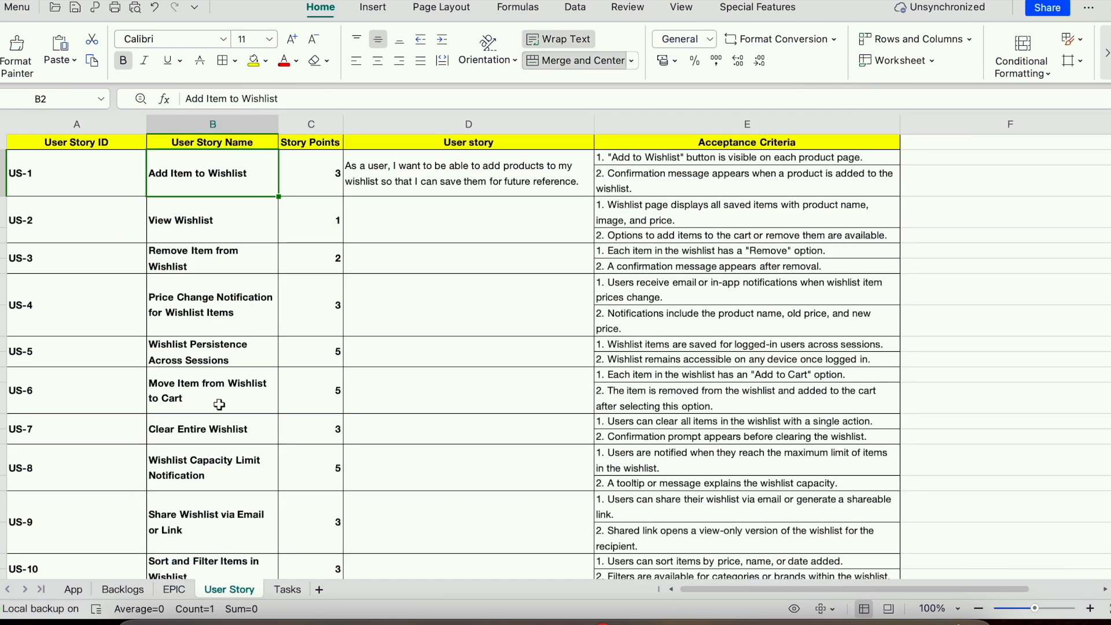
pyautogui.doubleClick(211, 183)
pyautogui.moveTo(251, 174); pyautogui.dragTo(148, 174)
pyautogui.press('super+c')
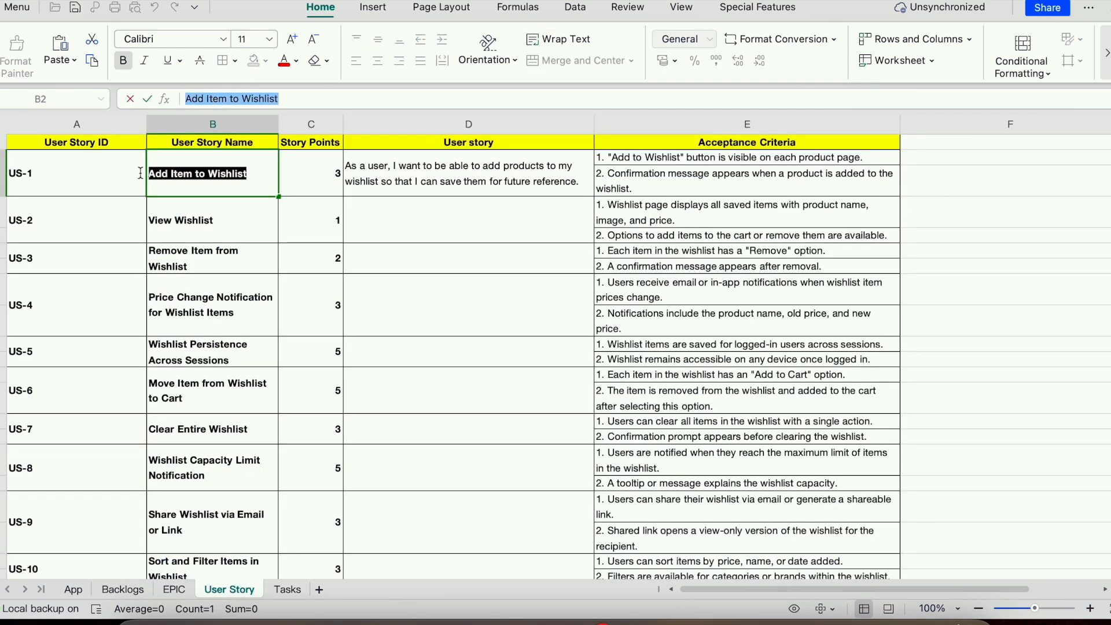
pyautogui.press('super+Tab')
pyautogui.click(328, 311)
pyautogui.press('super+v')
# - Paste the US-1 user story sentence from cell D2 into the Description
pyautogui.press('super+Tab')
pyautogui.doubleClick(412, 168)
pyautogui.moveTo(579, 182); pyautogui.dragTo(346, 166)
pyautogui.press('super+c')
pyautogui.press('super+Tab')
pyautogui.click(319, 408)
pyautogui.press('super+v')
pyautogui.press('Return')
pyautogui.press('Return')
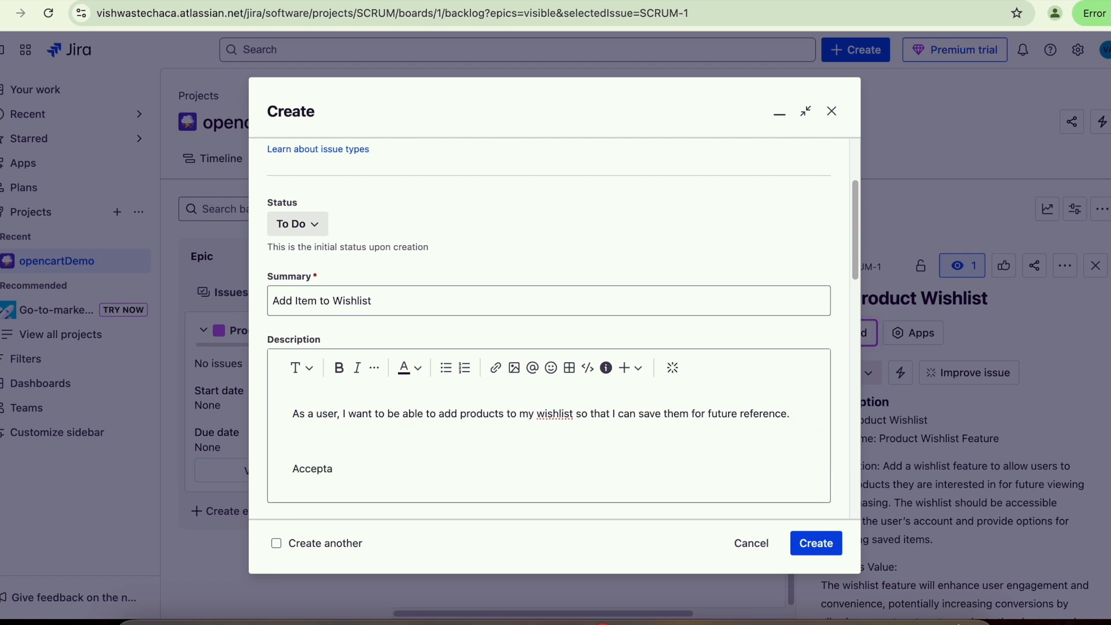
# - Add an 'Acceptance criteria:' heading with the two criteria from E2:E3 pasted beneath it
pyautogui.write('Acceptance criteria:')
pyautogui.press('Return')
pyautogui.press('super+Tab')
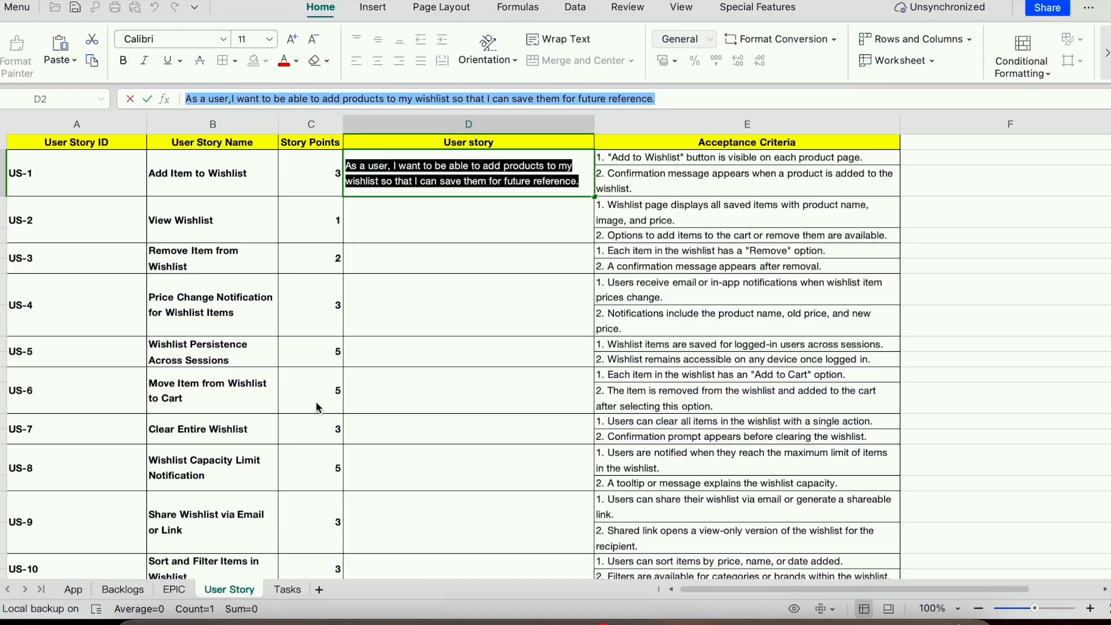
pyautogui.click(630, 185)
pyautogui.moveTo(643, 160); pyautogui.dragTo(648, 178)
pyautogui.press('super+c')
pyautogui.press('super+Tab')
pyautogui.press('super+v')
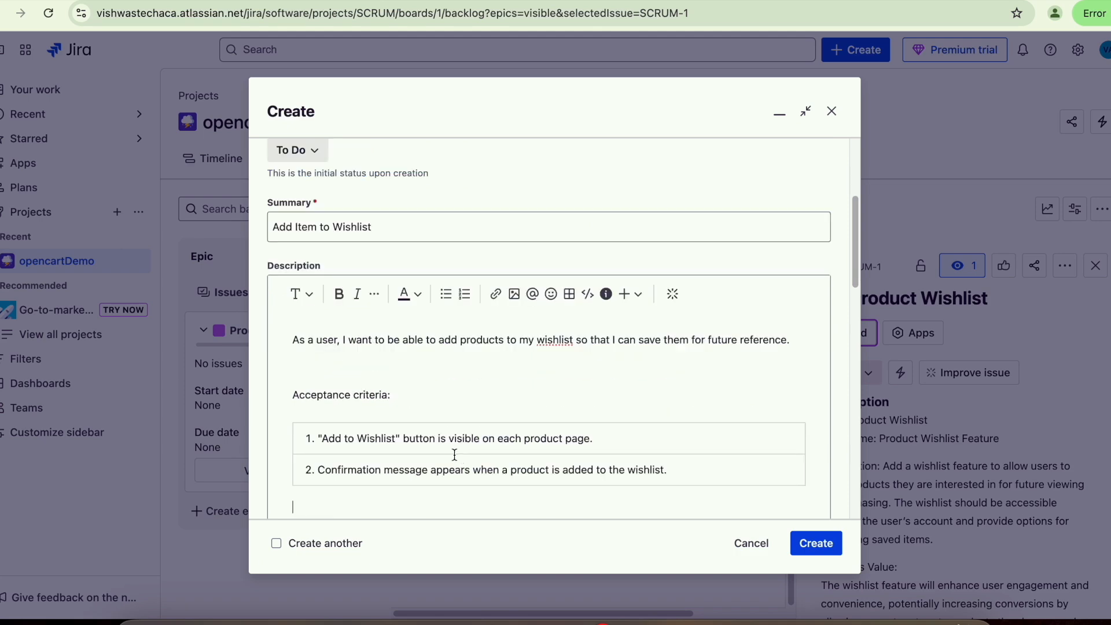
pyautogui.scroll(3, 356, 345)
pyautogui.scroll(-10, 355, 348)
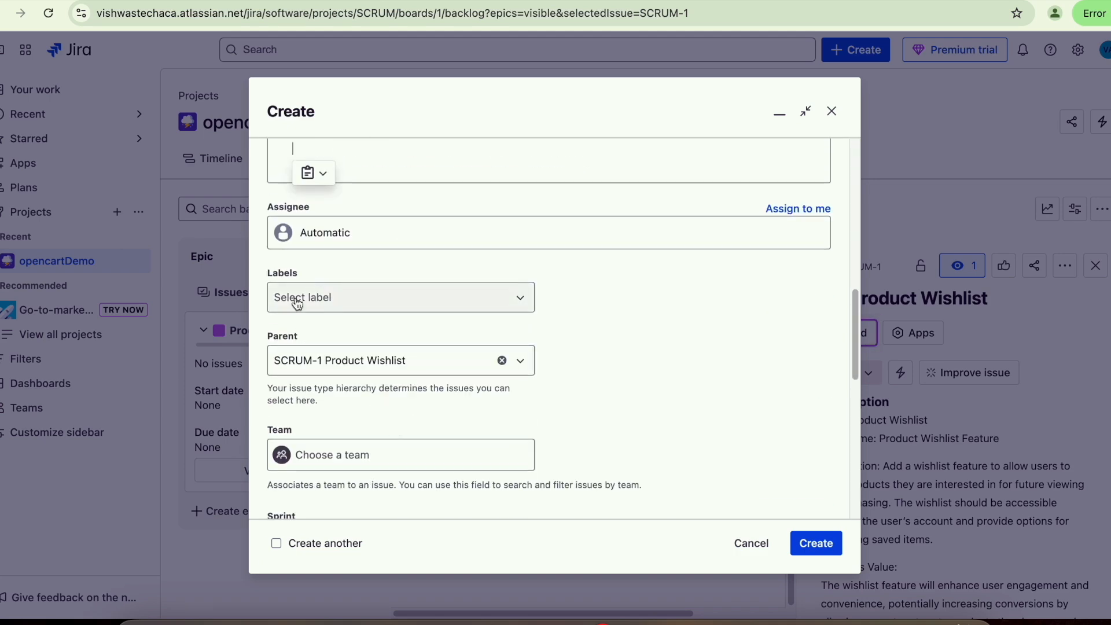
# - Assign the story to SCRUM Sprint 1, then turn to the spreadsheet for its story points
pyautogui.scroll(-6, 353, 311)
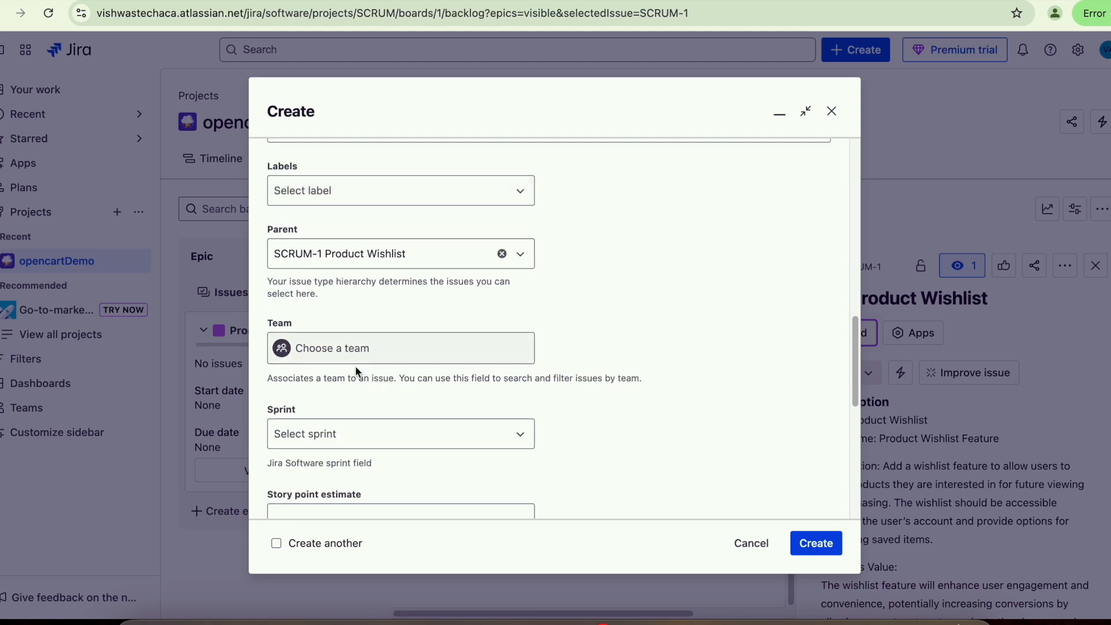
pyautogui.click(296, 208)
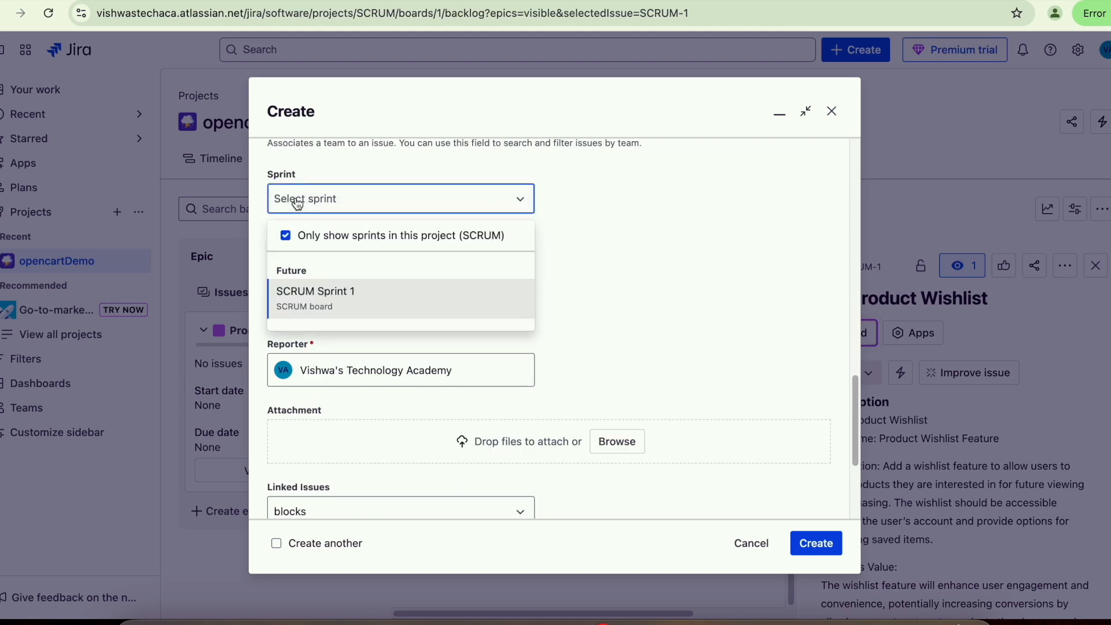
pyautogui.click(307, 299)
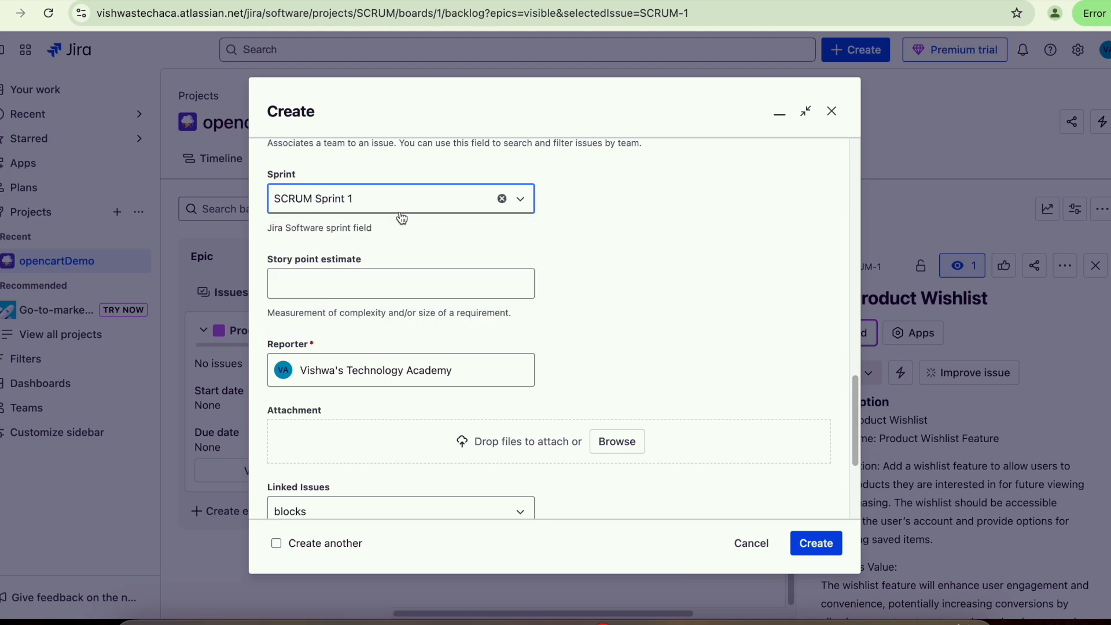
pyautogui.click(327, 286)
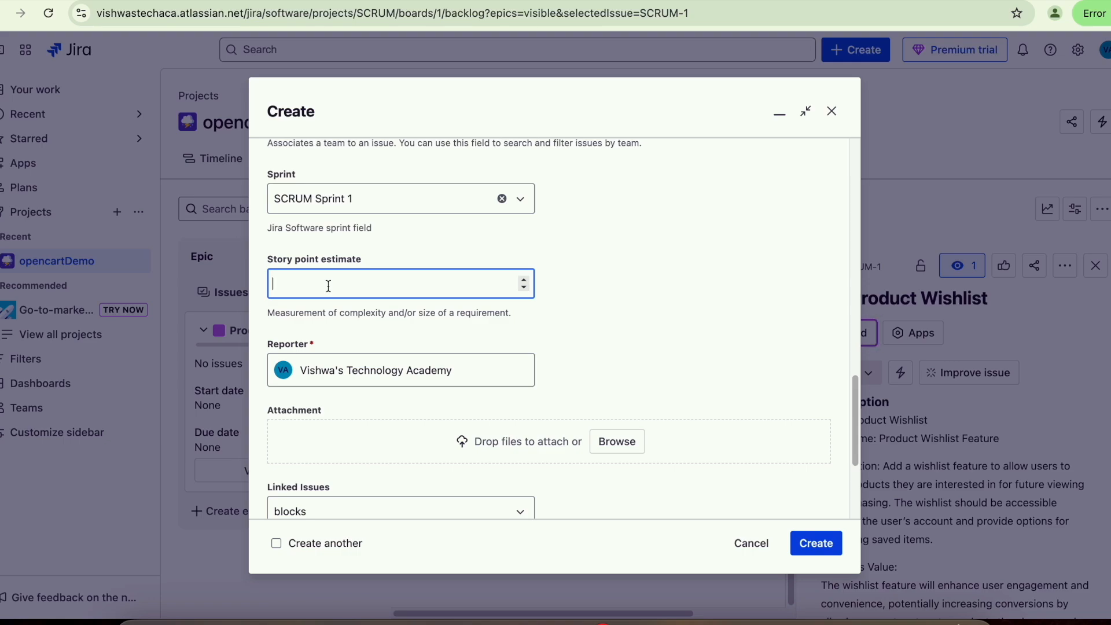
pyautogui.hotkey('alt', 'Tab')
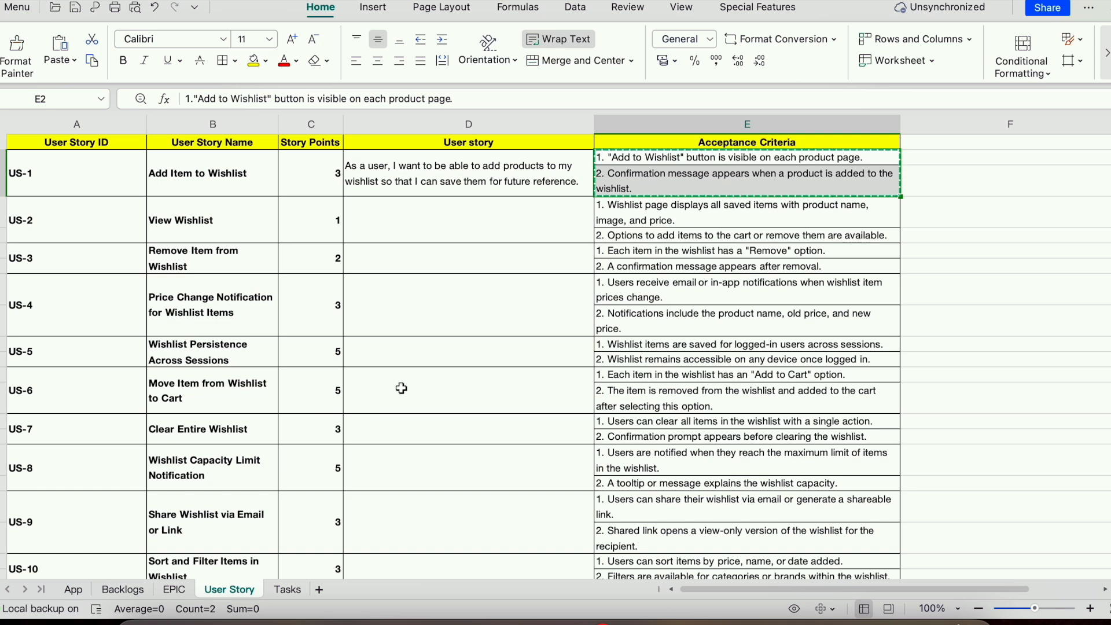
# - Confirm US-1 has 3 story points in cell C2 and enter 3 as the estimate
pyautogui.click(330, 184)
pyautogui.scroll(-5, 338, 405)
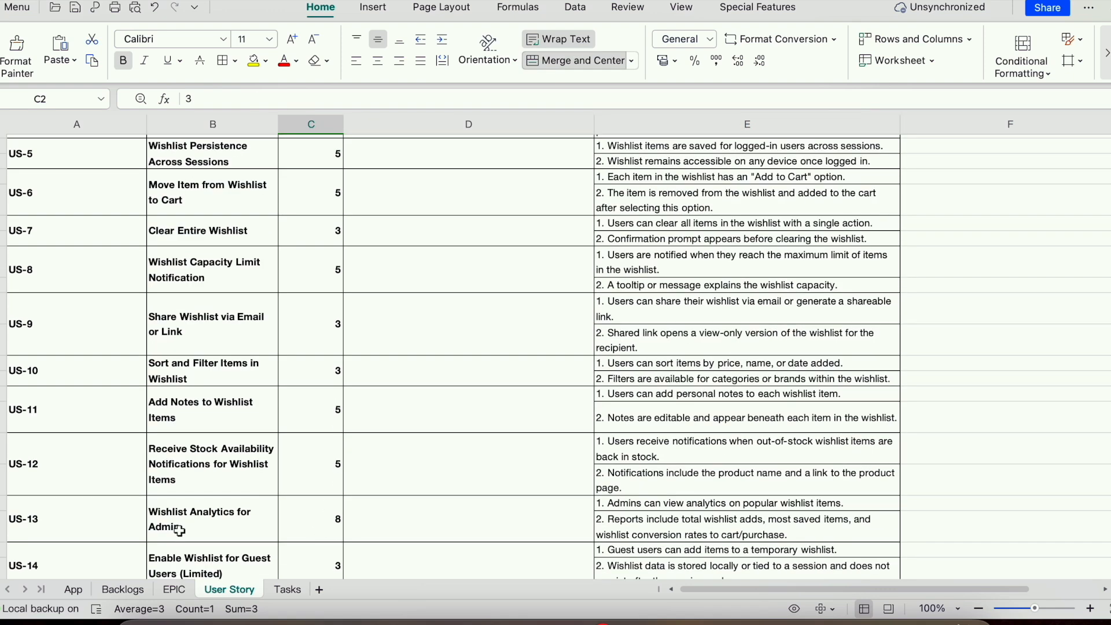
pyautogui.click(336, 521)
pyautogui.scroll(5, 302, 471)
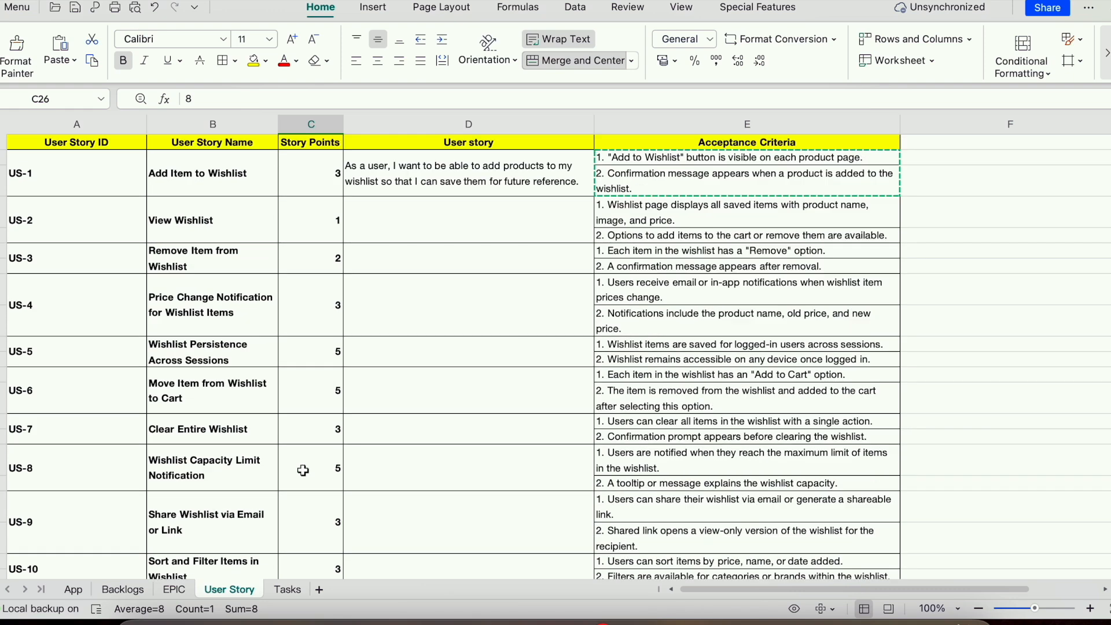
pyautogui.click(320, 178)
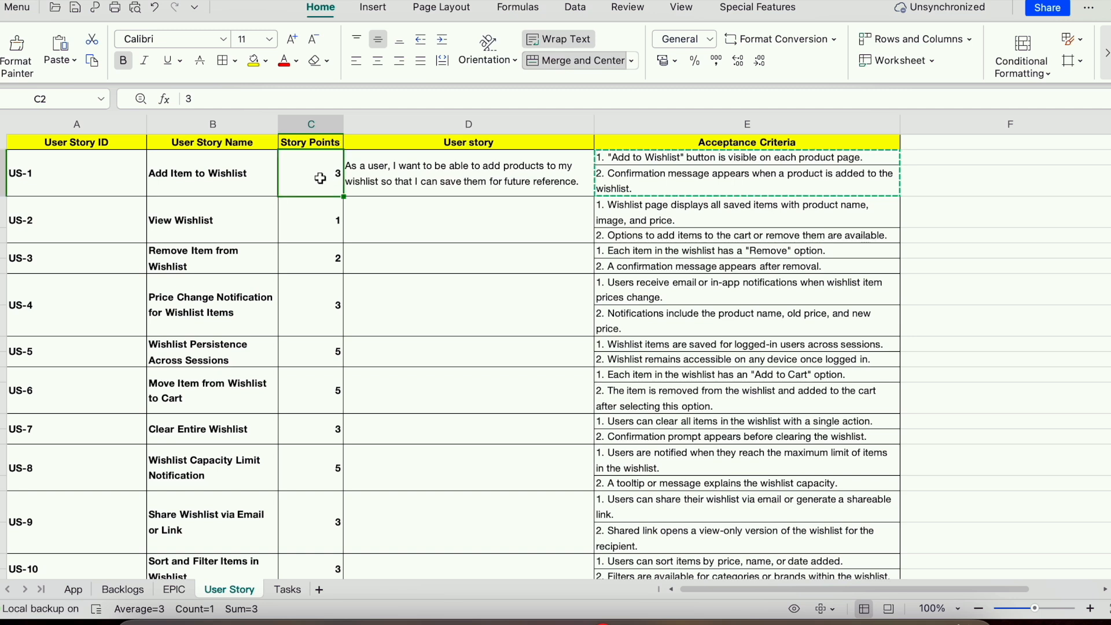
pyautogui.click(331, 229)
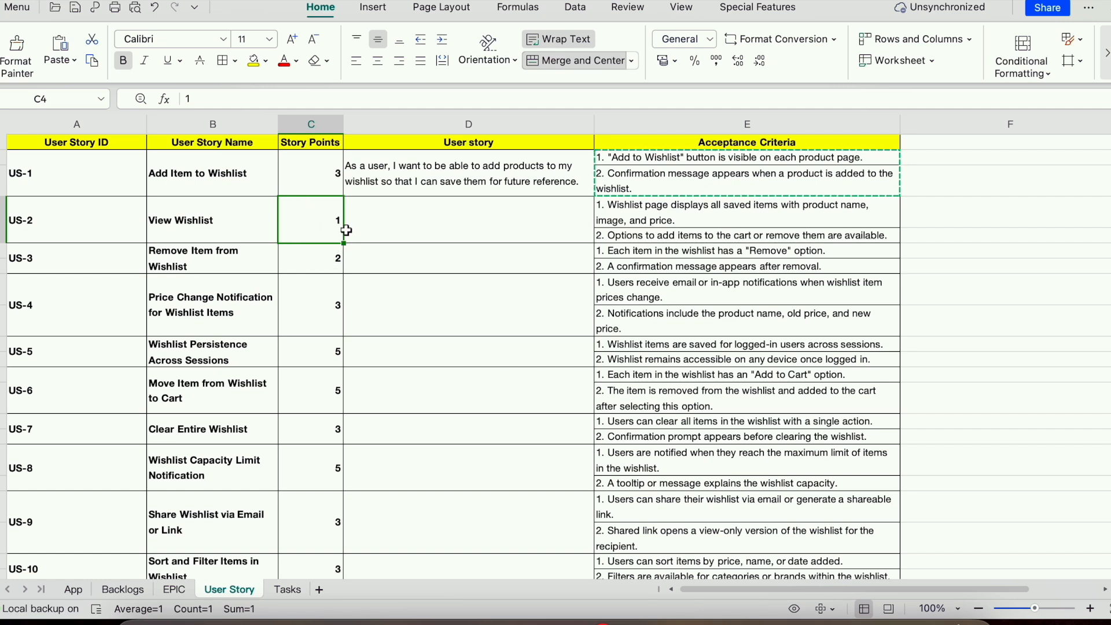
pyautogui.click(329, 181)
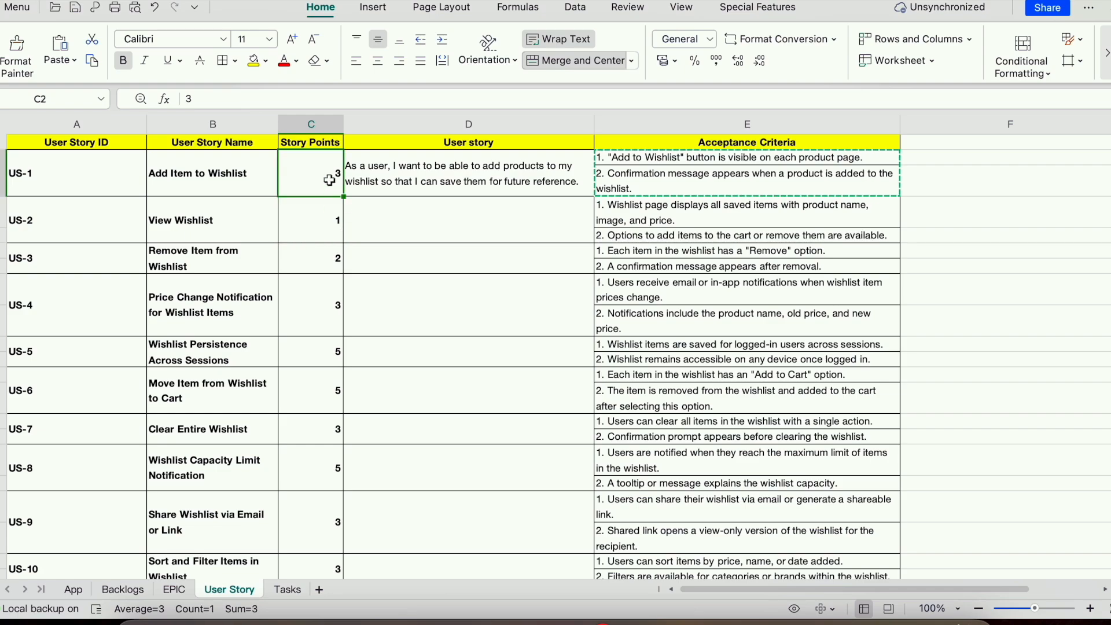
pyautogui.press('super+Tab')
pyautogui.click(616, 344)
# - Keep 'blocks' as the link type, create the story as SCRUM-2, and close its panel
pyautogui.scroll(-3, 405, 347)
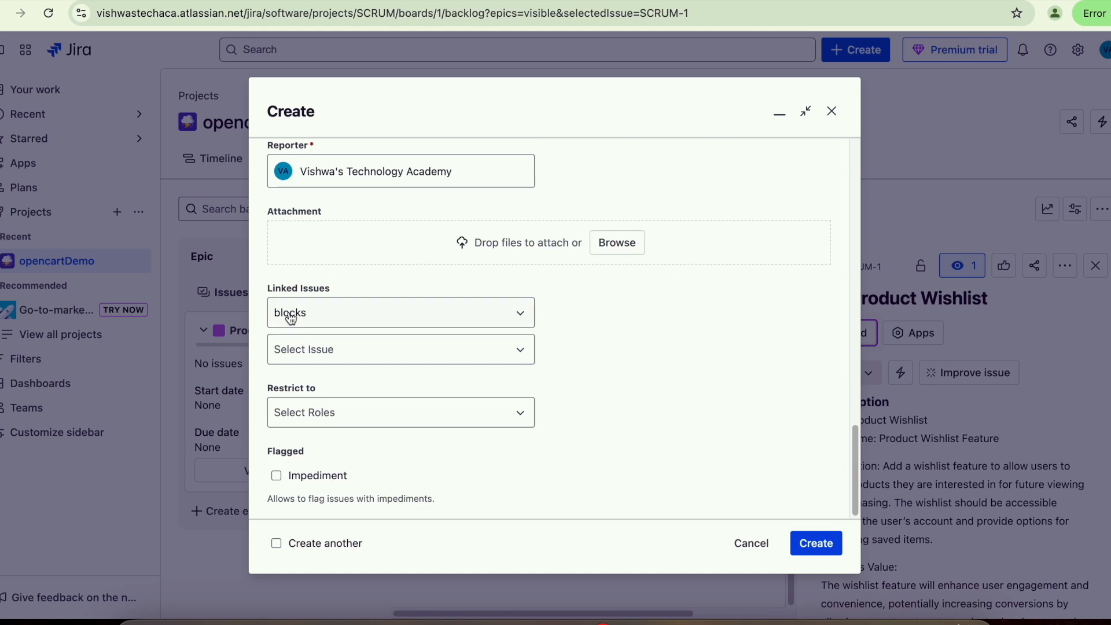
pyautogui.click(328, 321)
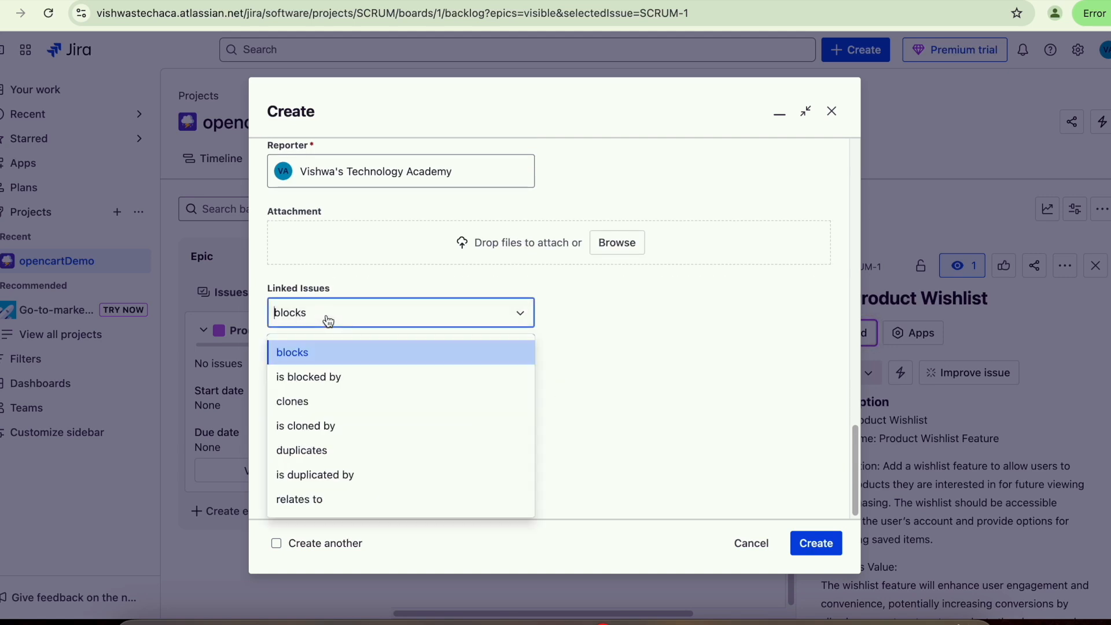
pyautogui.click(364, 310)
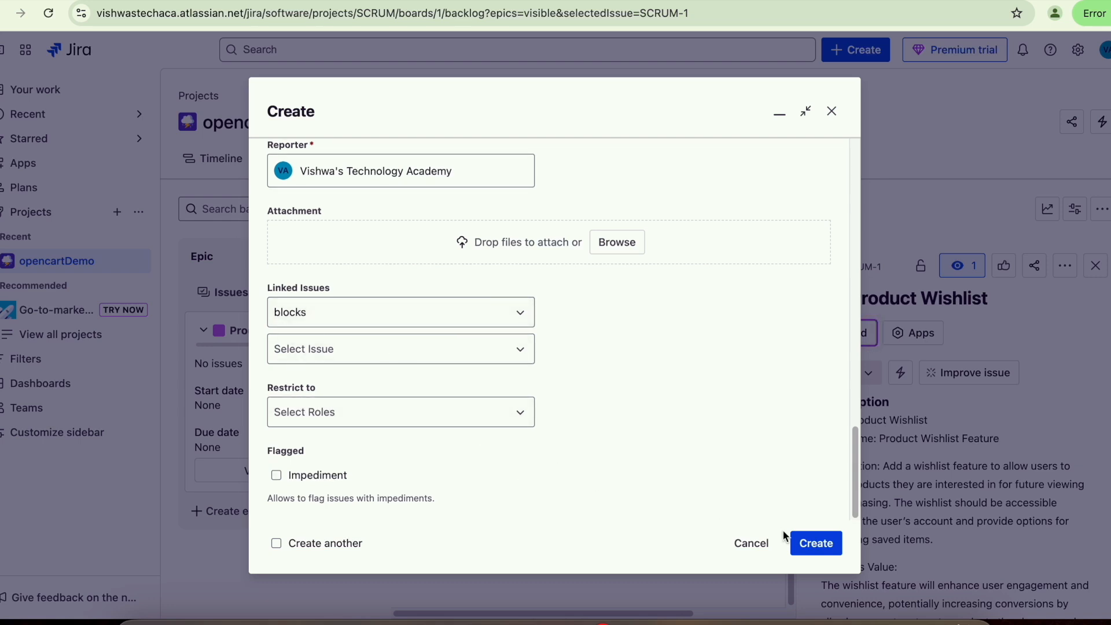
pyautogui.click(821, 547)
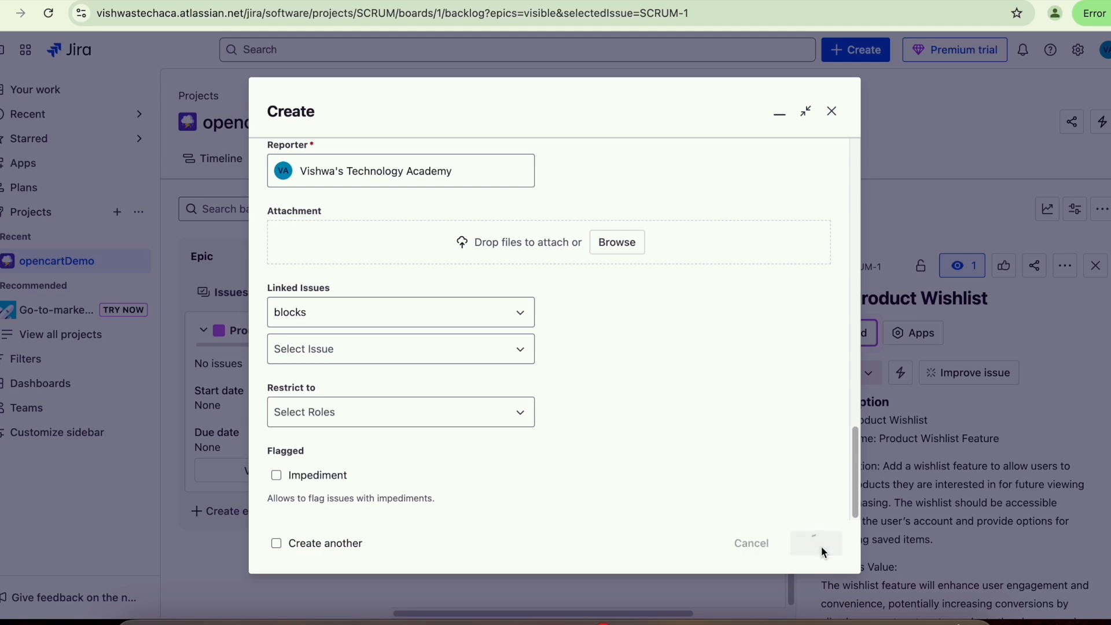
pyautogui.click(1095, 266)
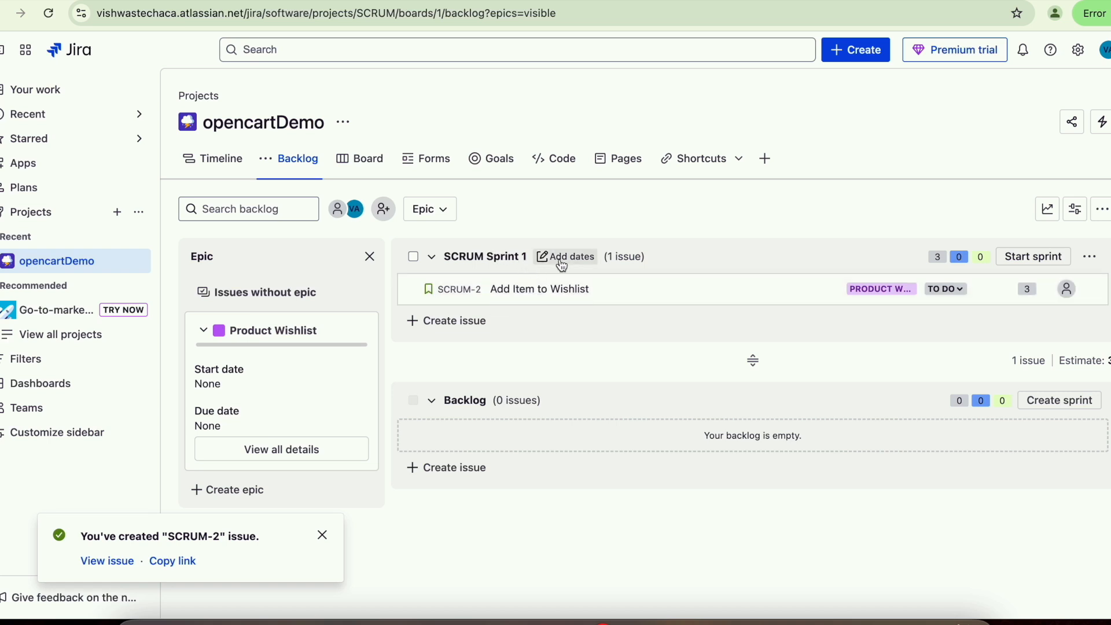
# - Move SCRUM-2 'Add Item to Wishlist' from SCRUM Sprint 1 into the Backlog and reopen its details
pyautogui.click(530, 296)
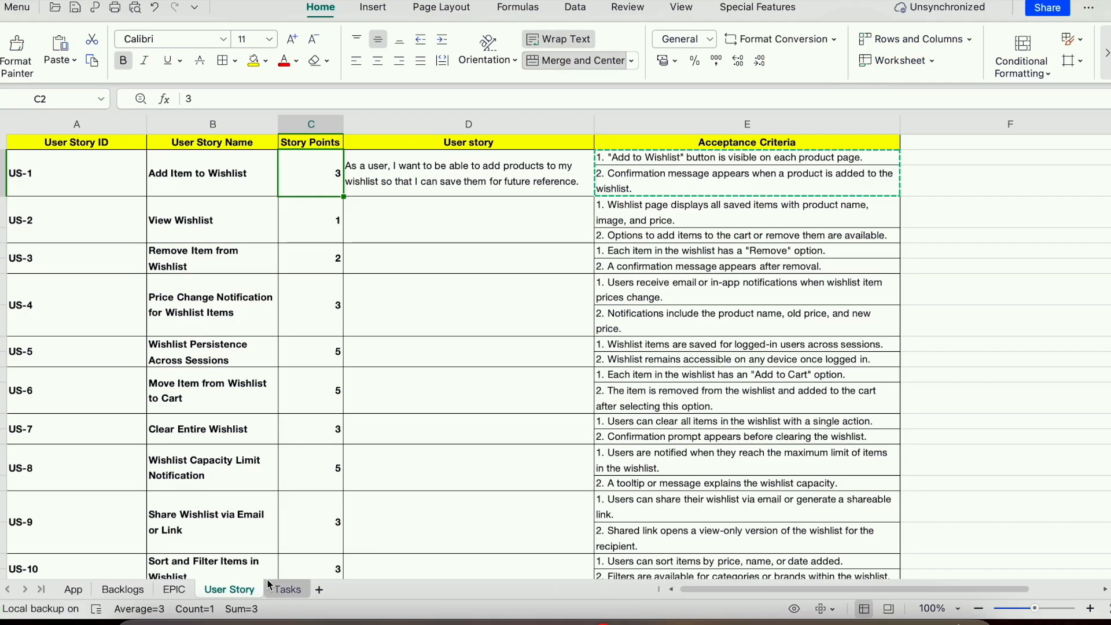
pyautogui.click(287, 589)
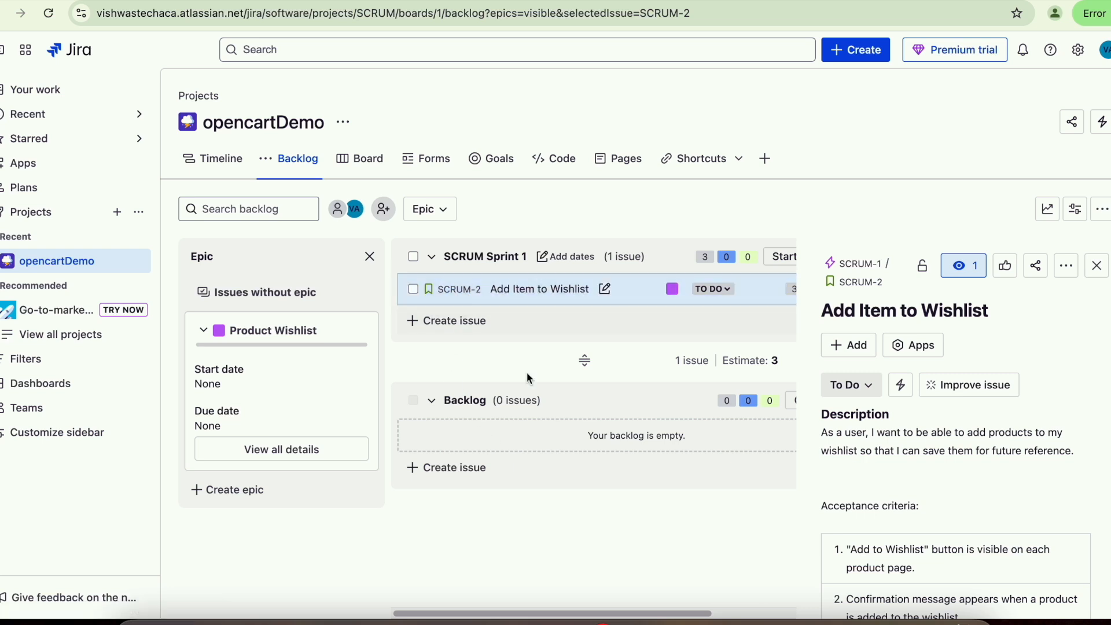
pyautogui.click(519, 299)
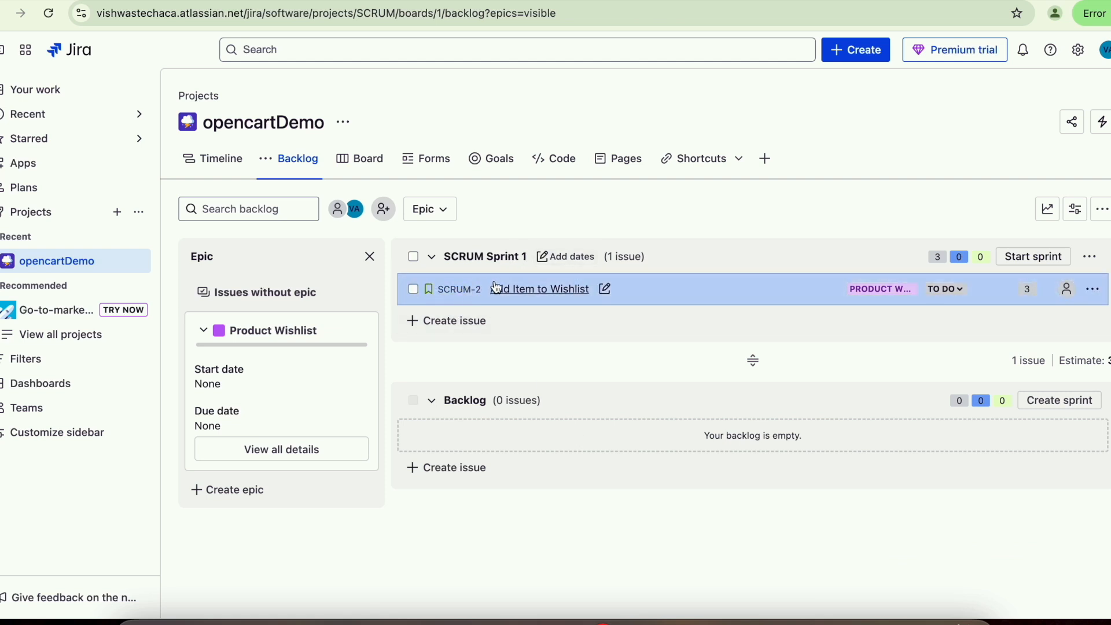
pyautogui.moveTo(467, 290); pyautogui.dragTo(797, 428)
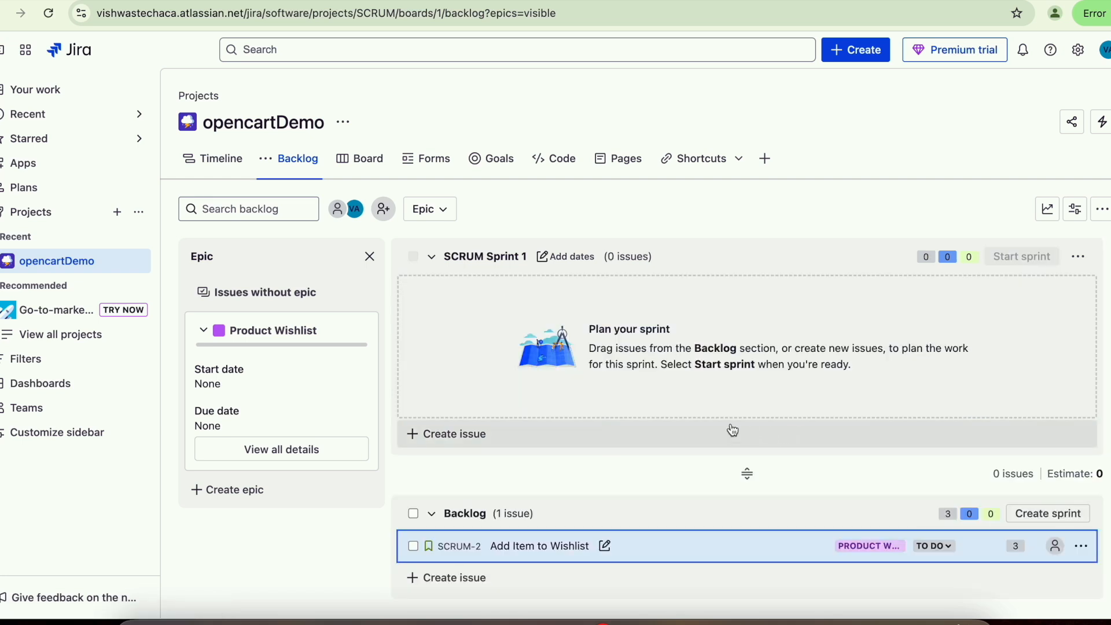
pyautogui.scroll(-1, 749, 467)
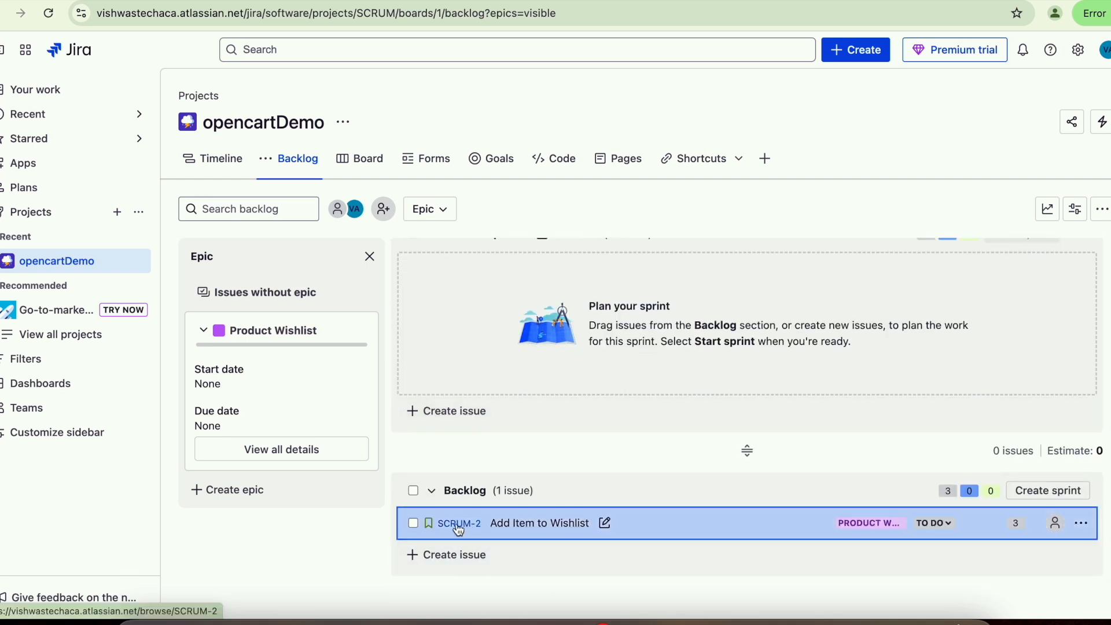
pyautogui.click(516, 523)
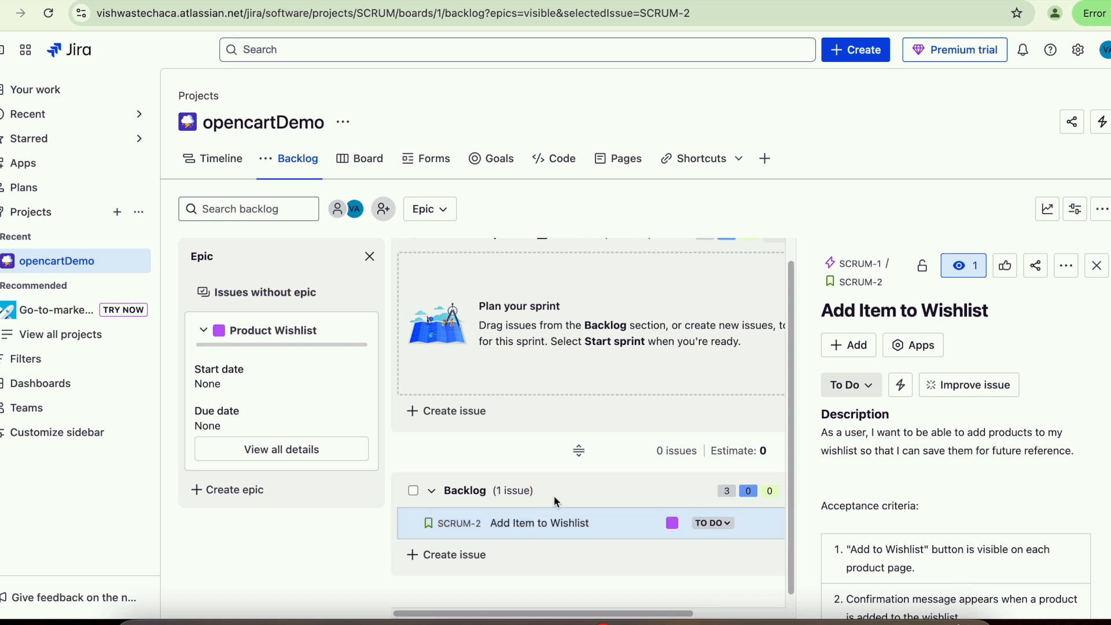
pyautogui.click(862, 347)
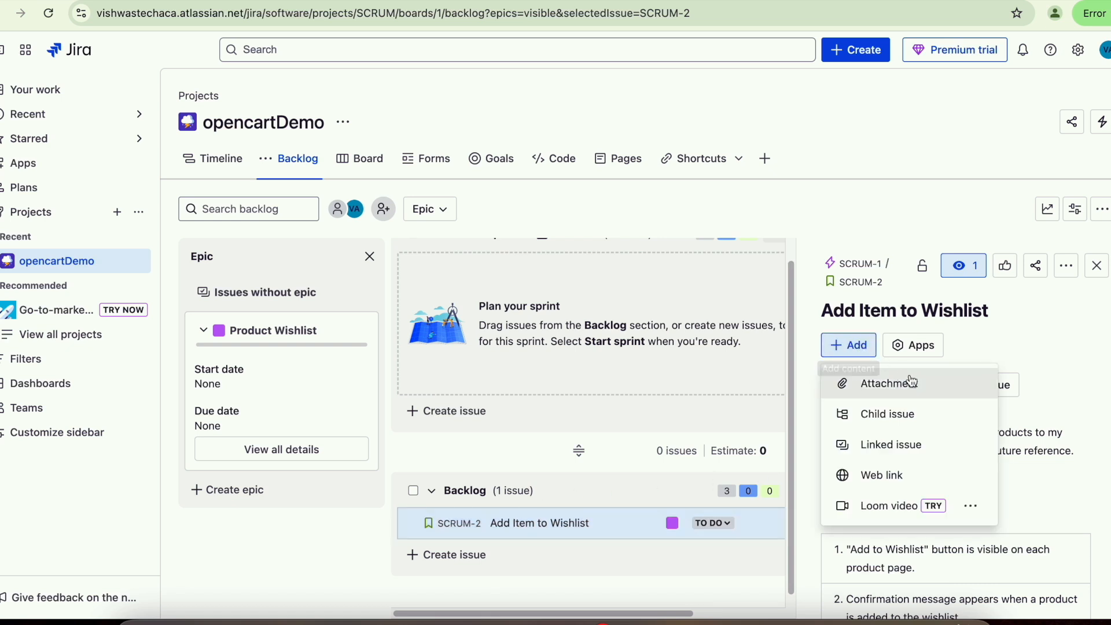
# - Add the child issue 'Design Wishlist Icon', copying its name from cell B2
pyautogui.click(915, 426)
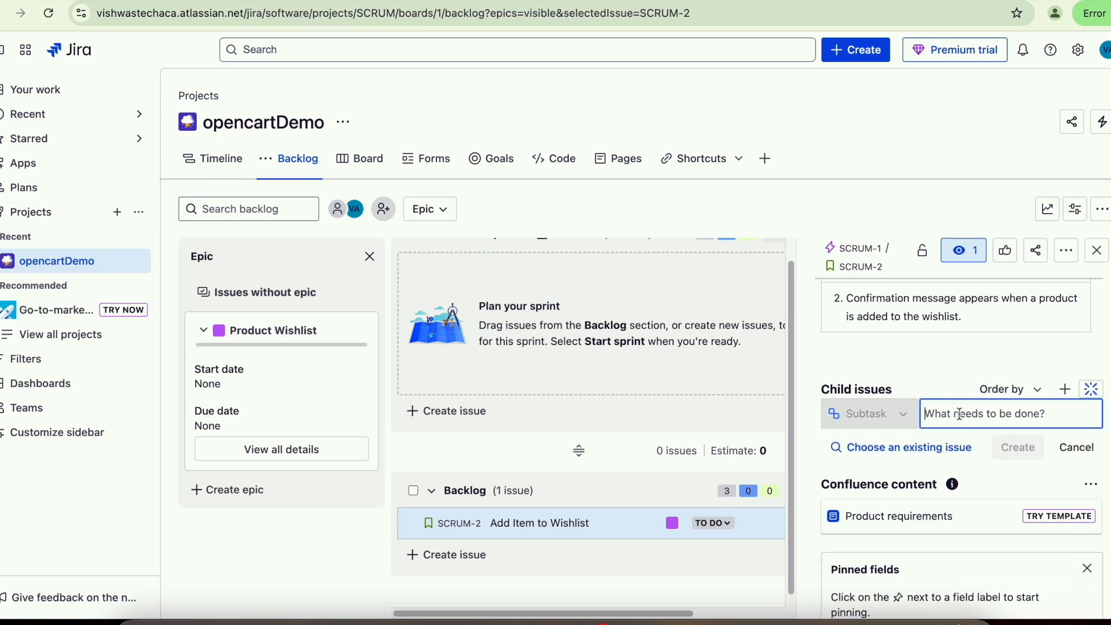
pyautogui.click(776, 621)
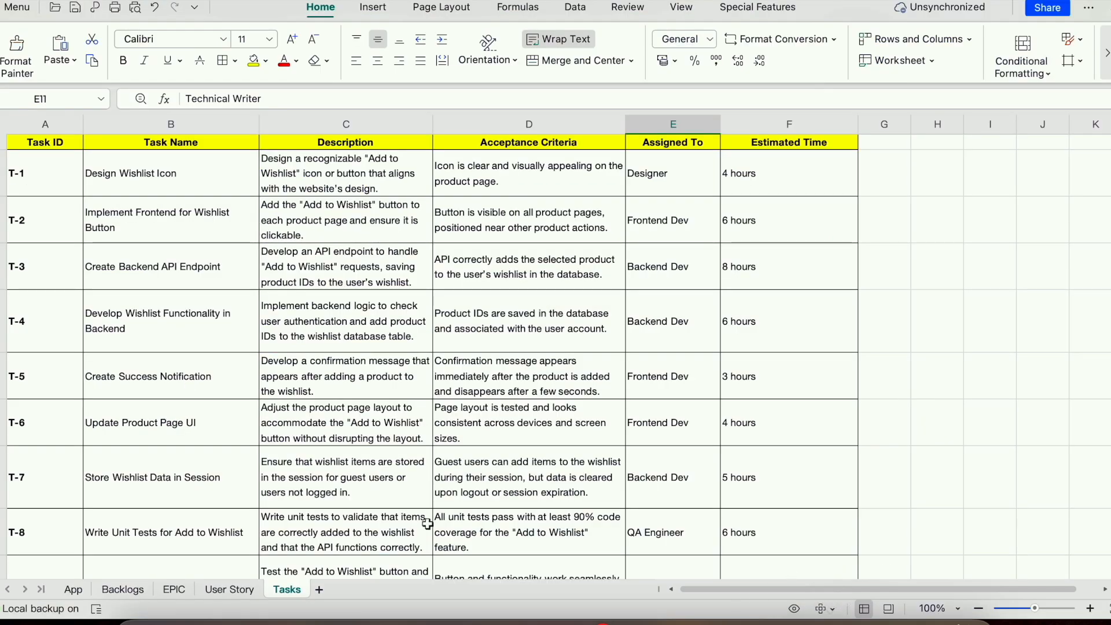
pyautogui.click(133, 171)
pyautogui.doubleClick(177, 173)
pyautogui.moveTo(178, 173); pyautogui.dragTo(68, 162)
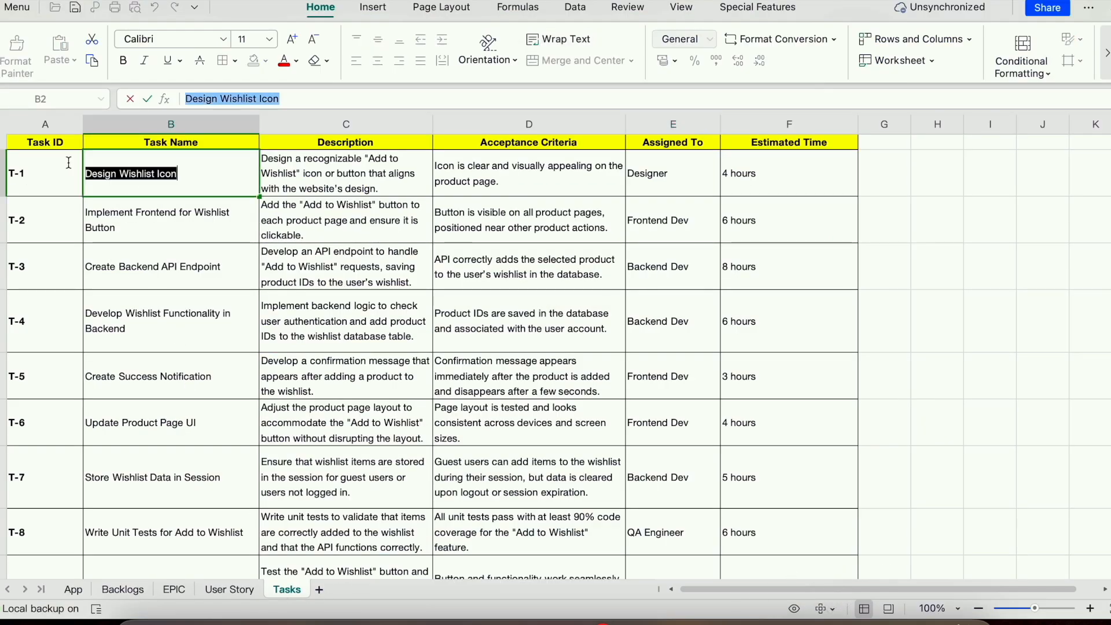
pyautogui.press('super+c')
pyautogui.press('super+Tab')
pyautogui.press('super+v')
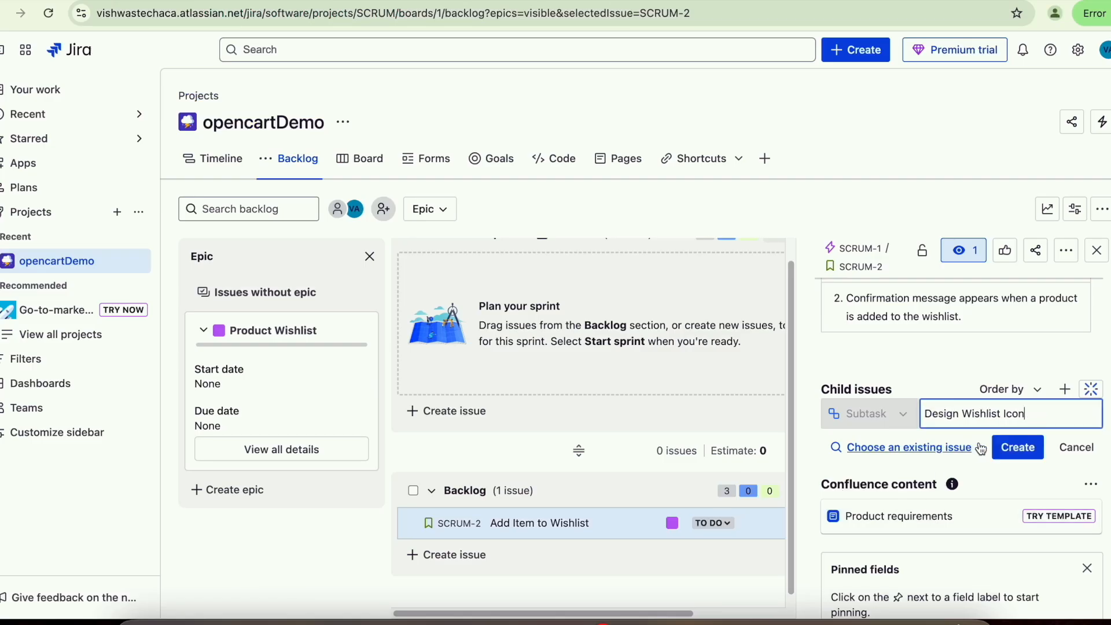
pyautogui.click(1020, 454)
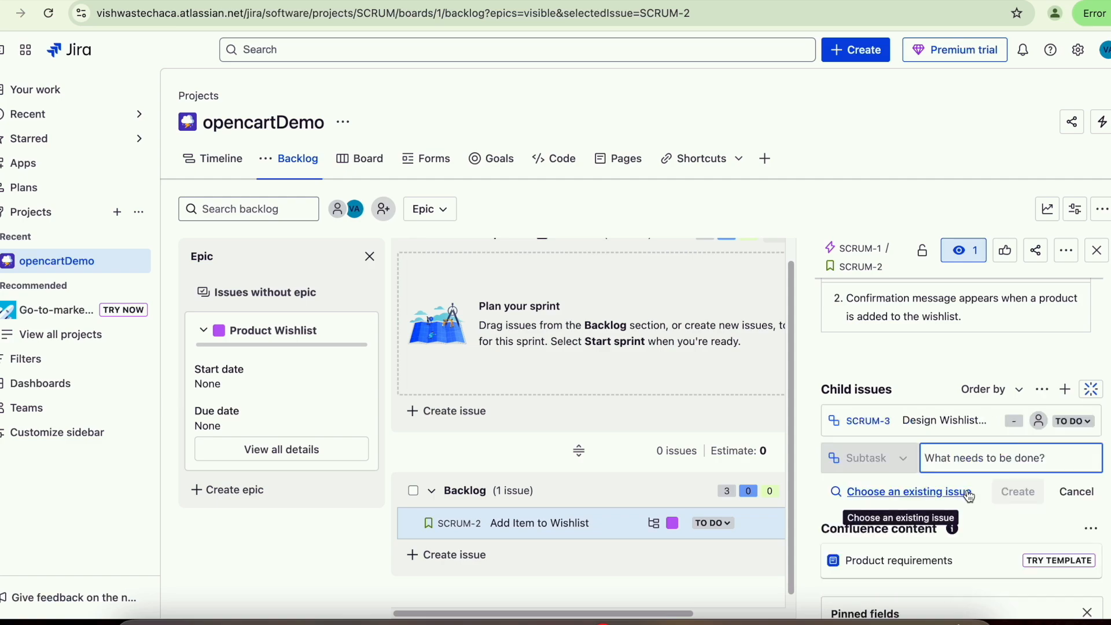
# - Add the second child issue 'Implement Frontend for Wishlist Button' from cell B3
pyautogui.press('super+Tab')
pyautogui.click(191, 231)
pyautogui.doubleClick(189, 231)
pyautogui.moveTo(189, 231); pyautogui.dragTo(53, 212)
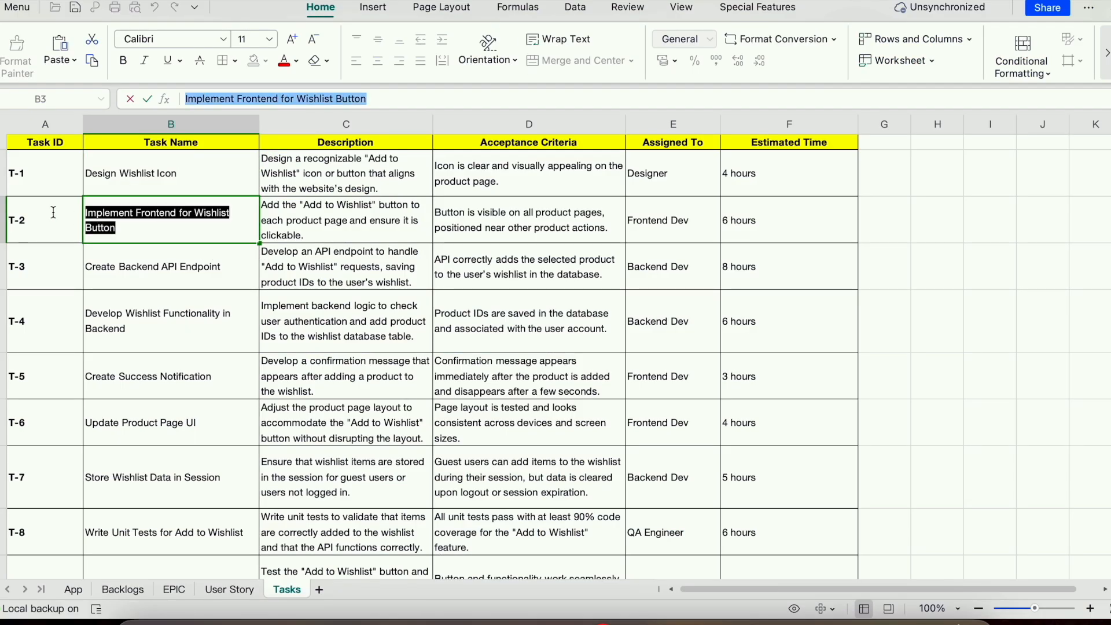
pyautogui.press('super+c')
pyautogui.press('super+Tab')
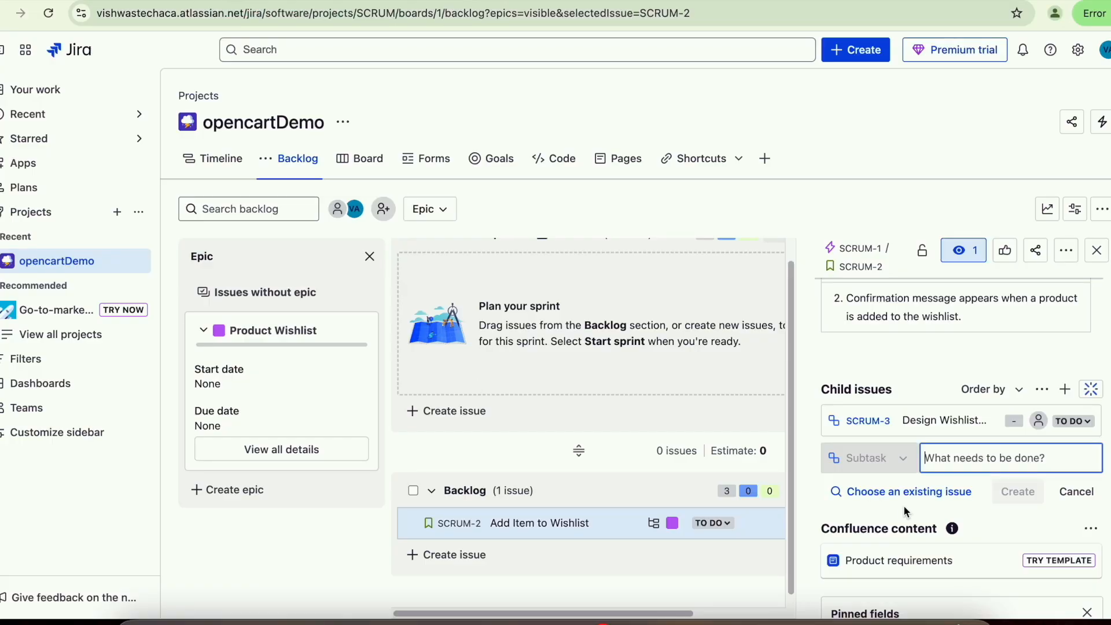
pyautogui.press('super+v')
pyautogui.press('Return')
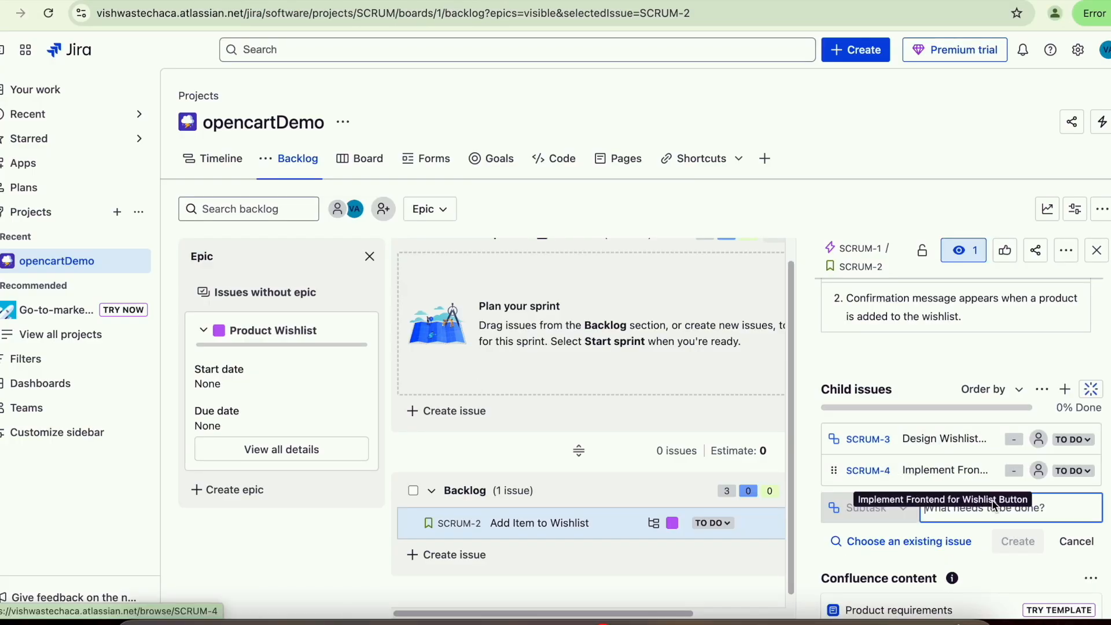
# - Close the story panel, collapse and re-expand the Backlog, and reopen SCRUM-2's details
pyautogui.press('super+Tab')
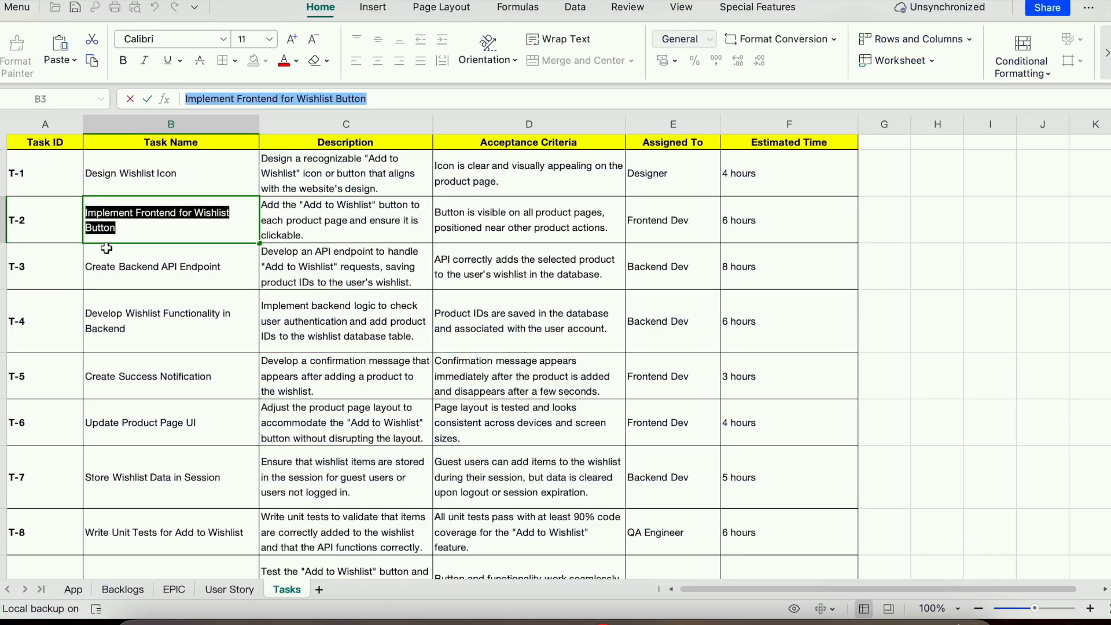
pyautogui.click(187, 435)
pyautogui.press('super+Tab')
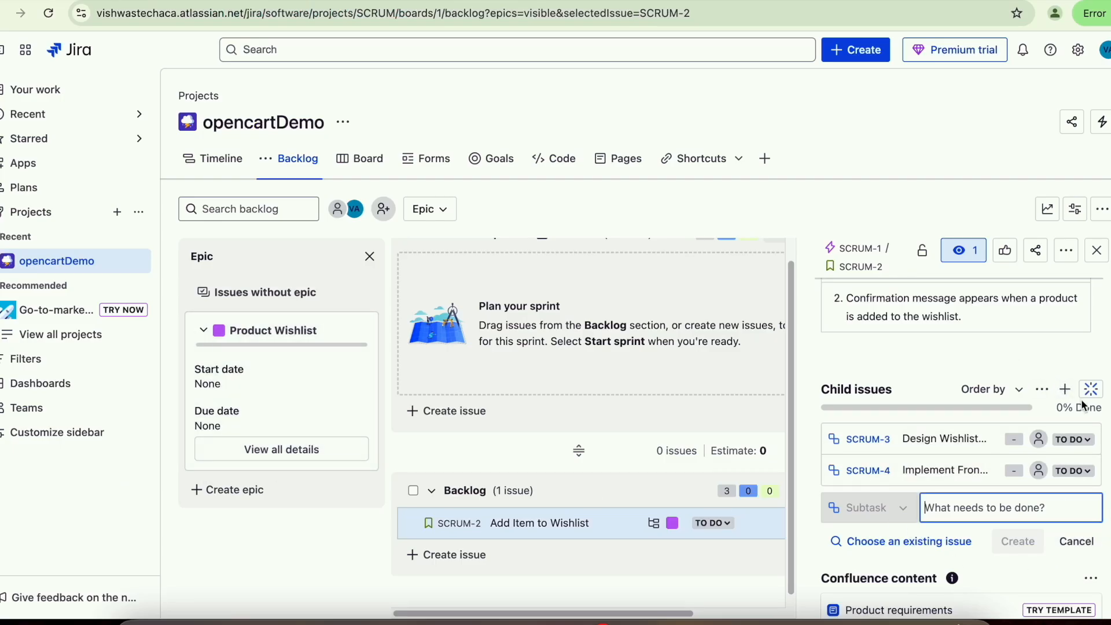
pyautogui.scroll(-5, 1064, 399)
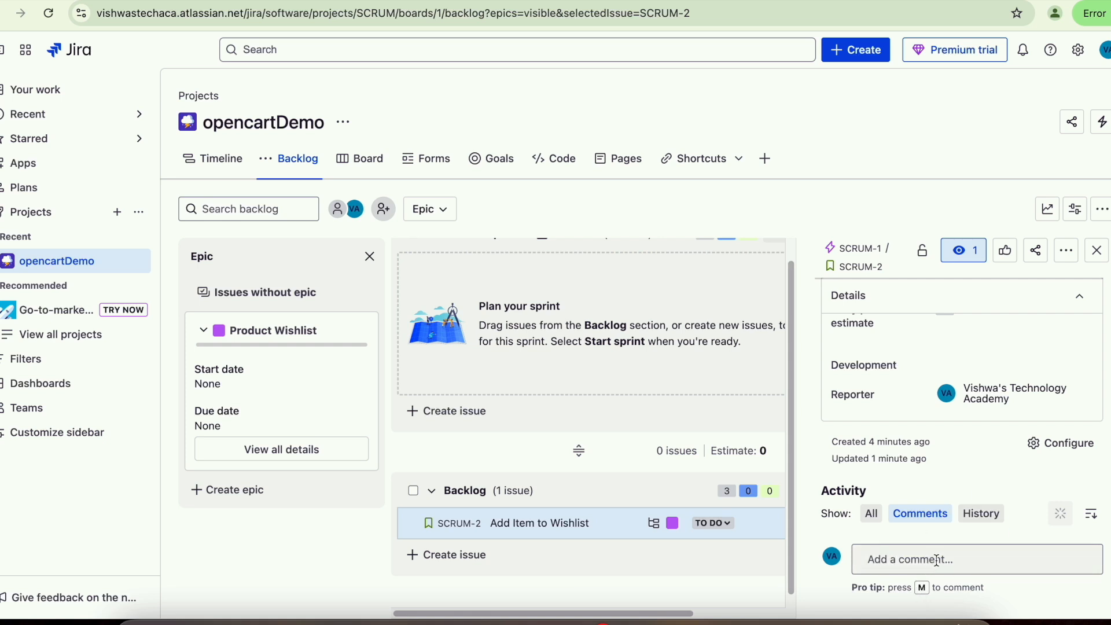
pyautogui.press('Escape')
pyautogui.click(434, 491)
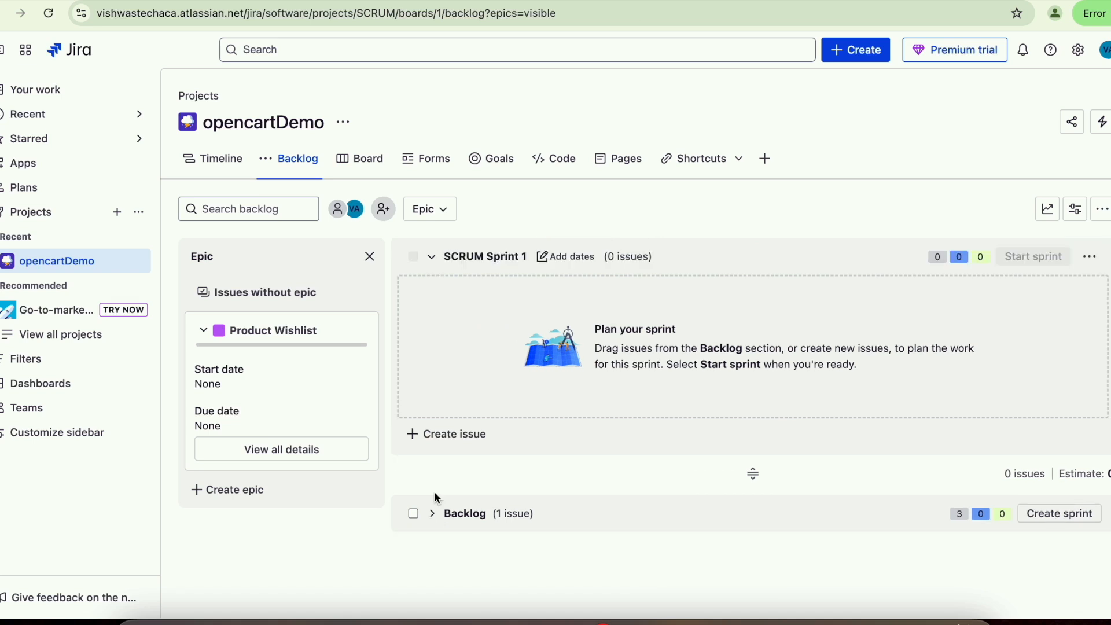
pyautogui.click(434, 513)
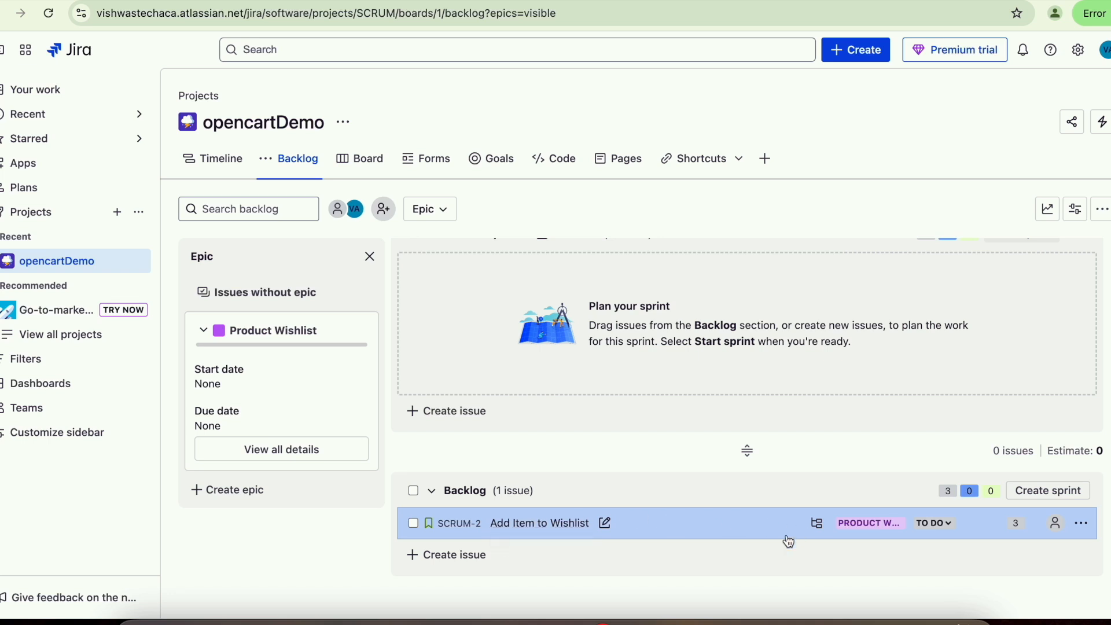
pyautogui.moveTo(816, 528)
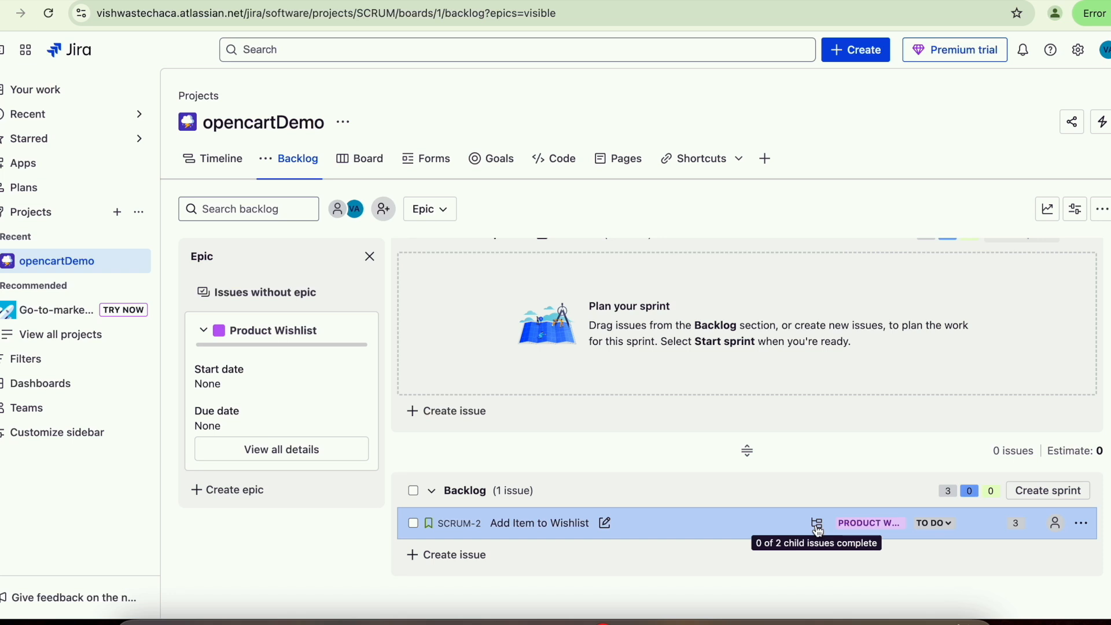
pyautogui.click(819, 531)
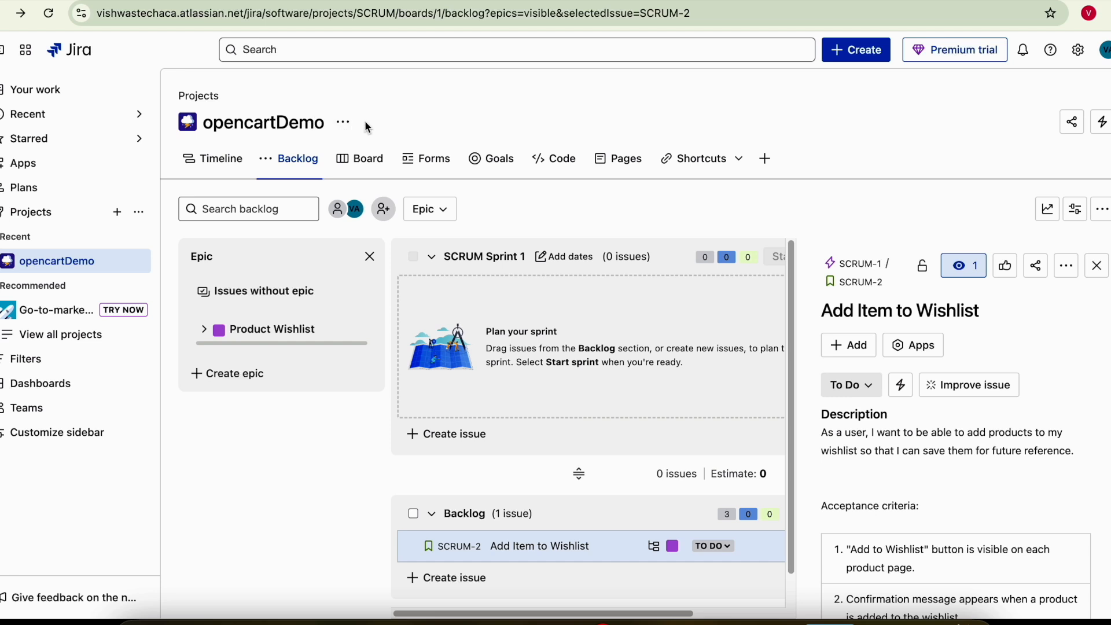
# - Change the project key from SCRUM to OC in Project settings and return to the backlog
pyautogui.click(345, 124)
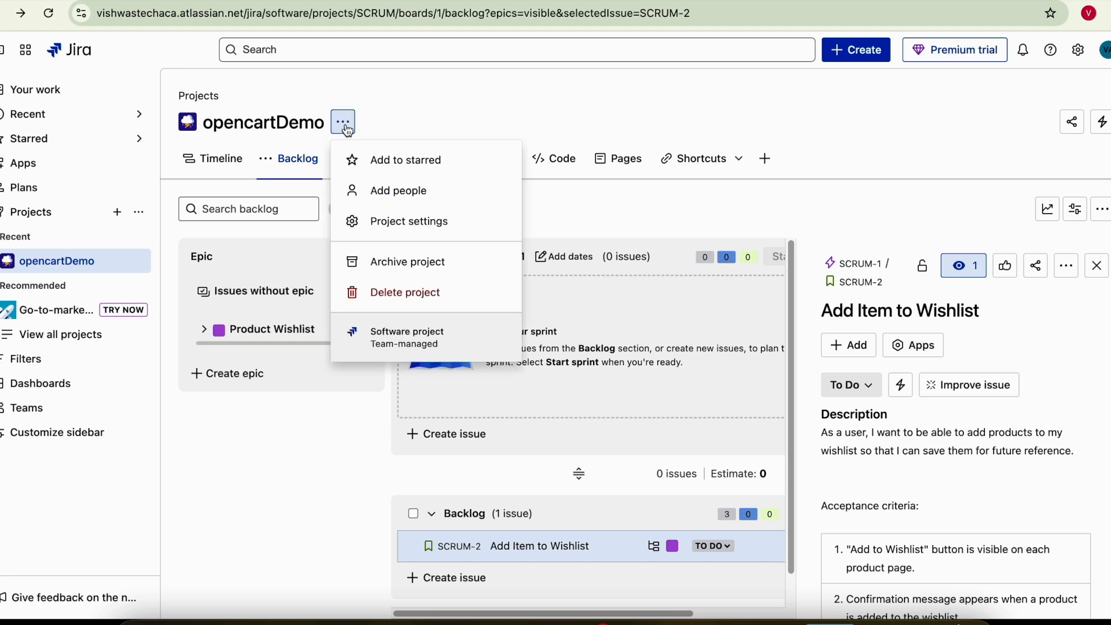
pyautogui.click(424, 221)
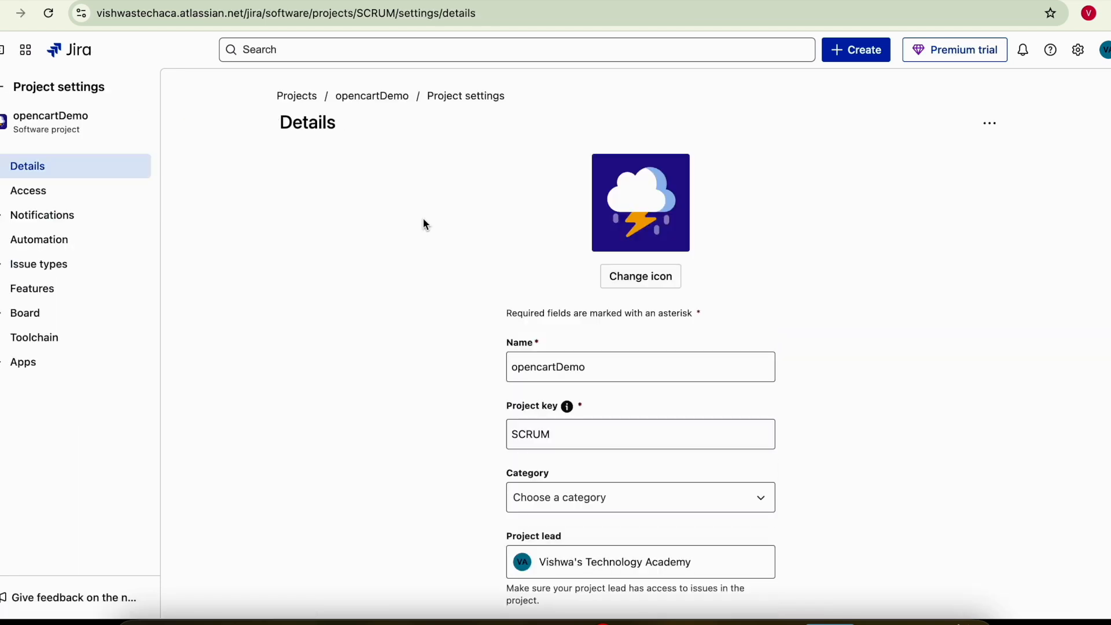
pyautogui.scroll(-2, 463, 260)
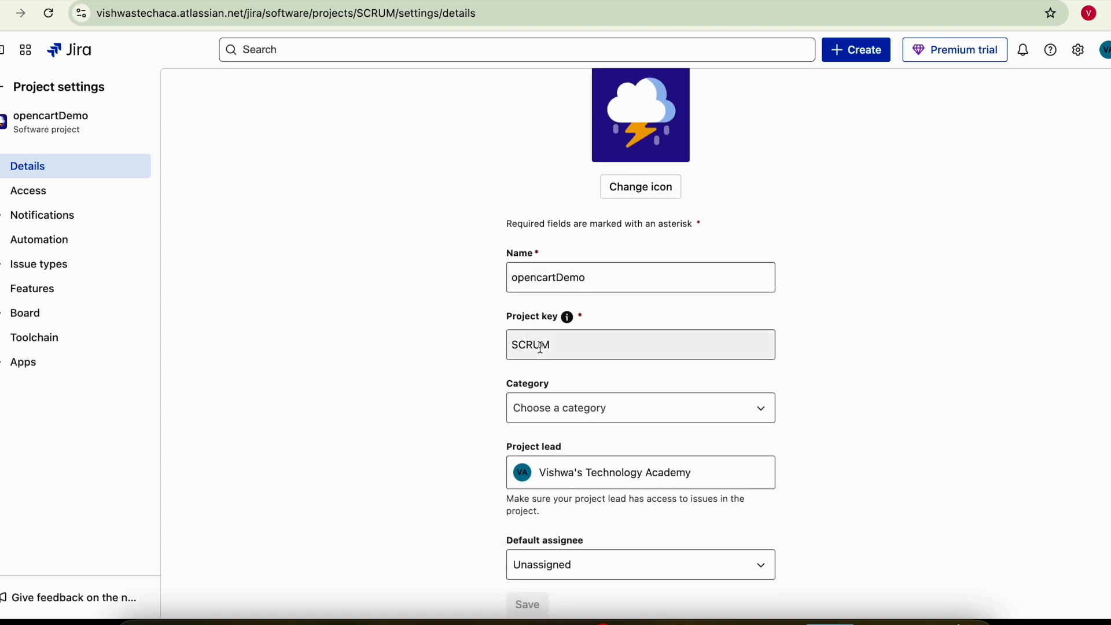
pyautogui.doubleClick(541, 347)
pyautogui.write('OC')
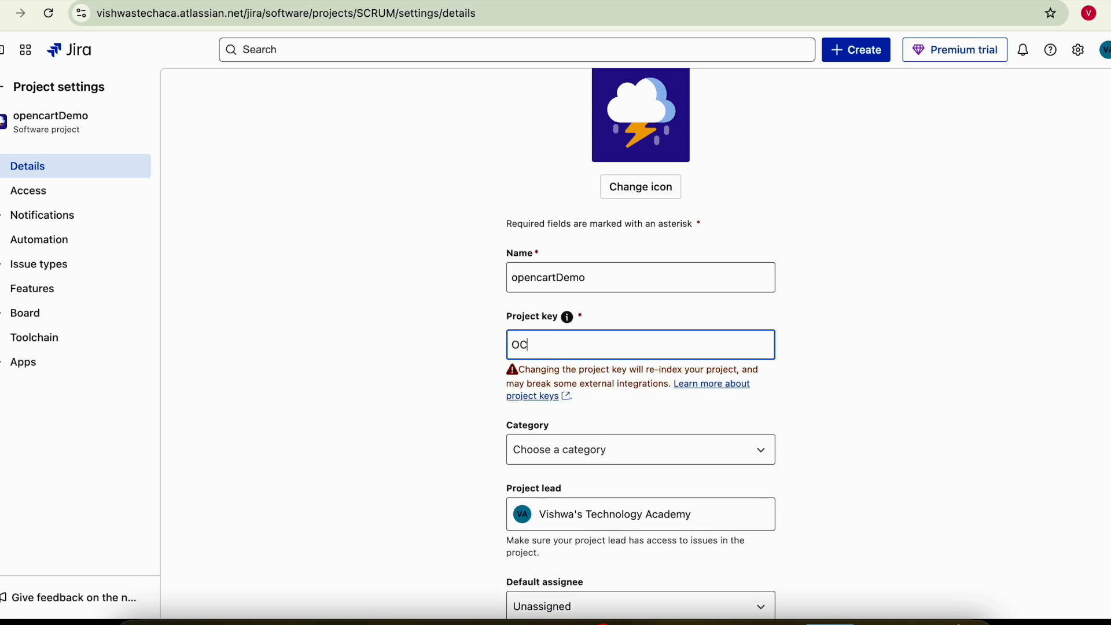
pyautogui.scroll(-2, 752, 376)
pyautogui.click(579, 357)
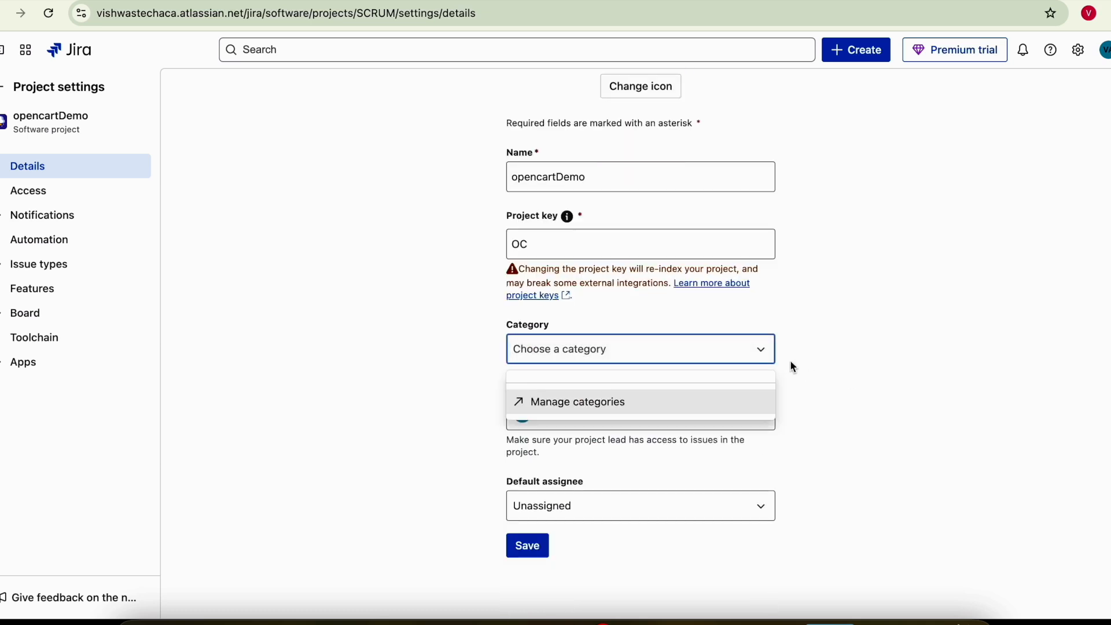
pyautogui.click(883, 369)
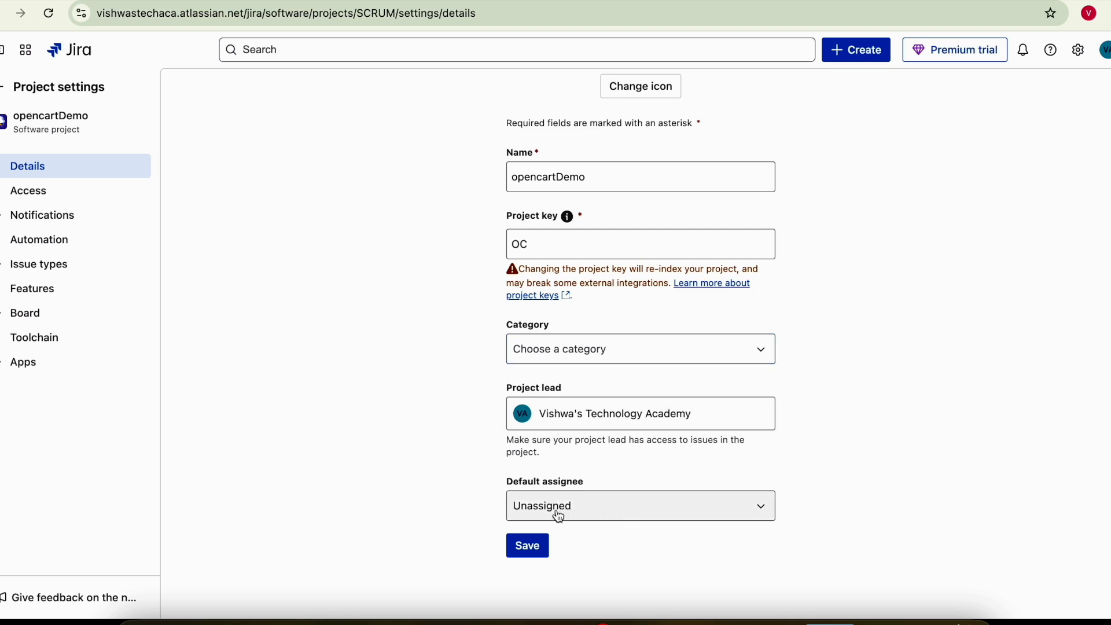
pyautogui.click(528, 546)
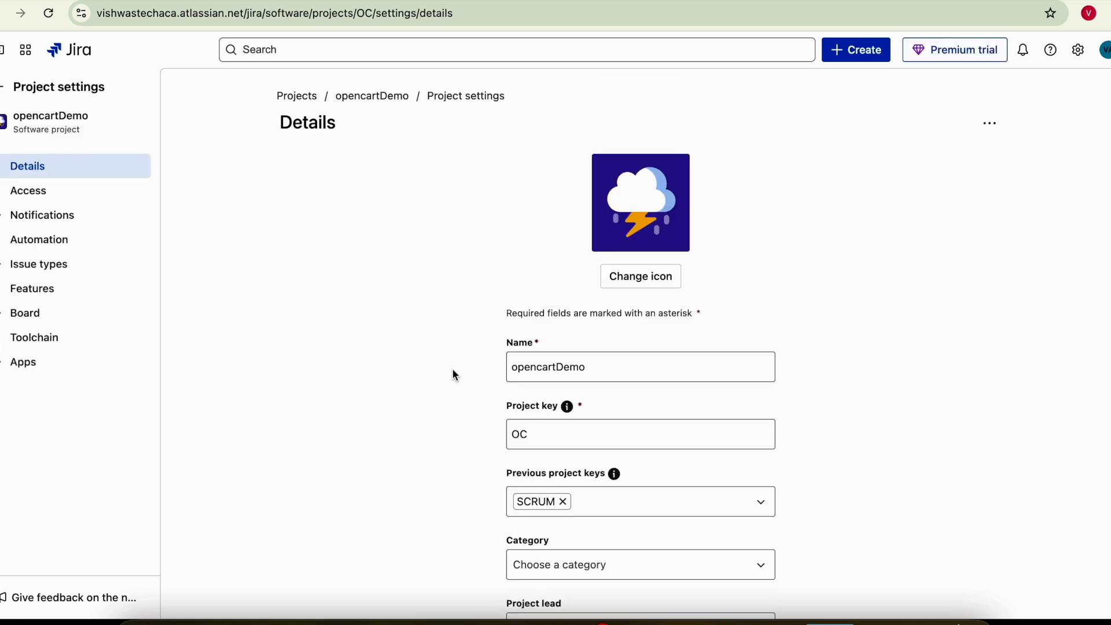
pyautogui.scroll(-2, 453, 374)
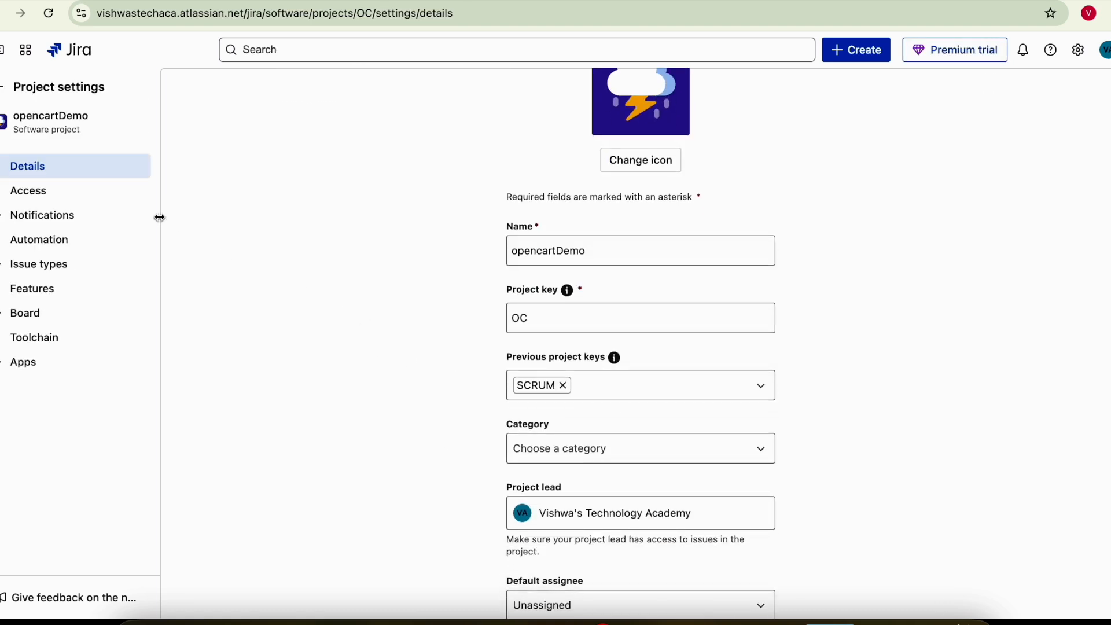
pyautogui.click(4, 91)
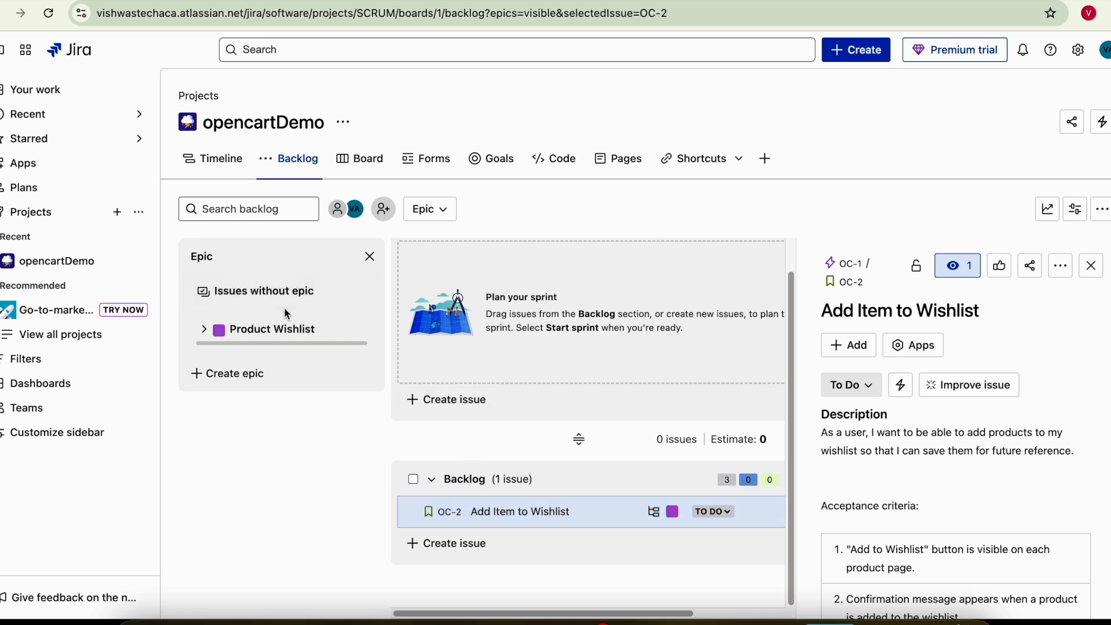
# - Review the Product Wishlist epic's details and the OC-2 story's details
pyautogui.click(206, 332)
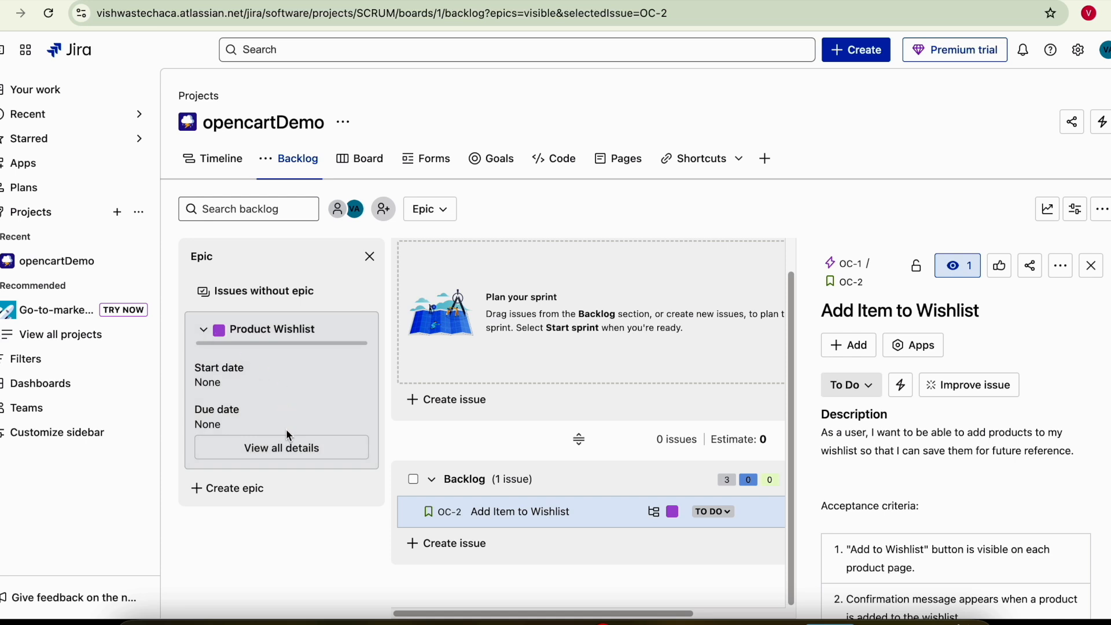
pyautogui.click(292, 447)
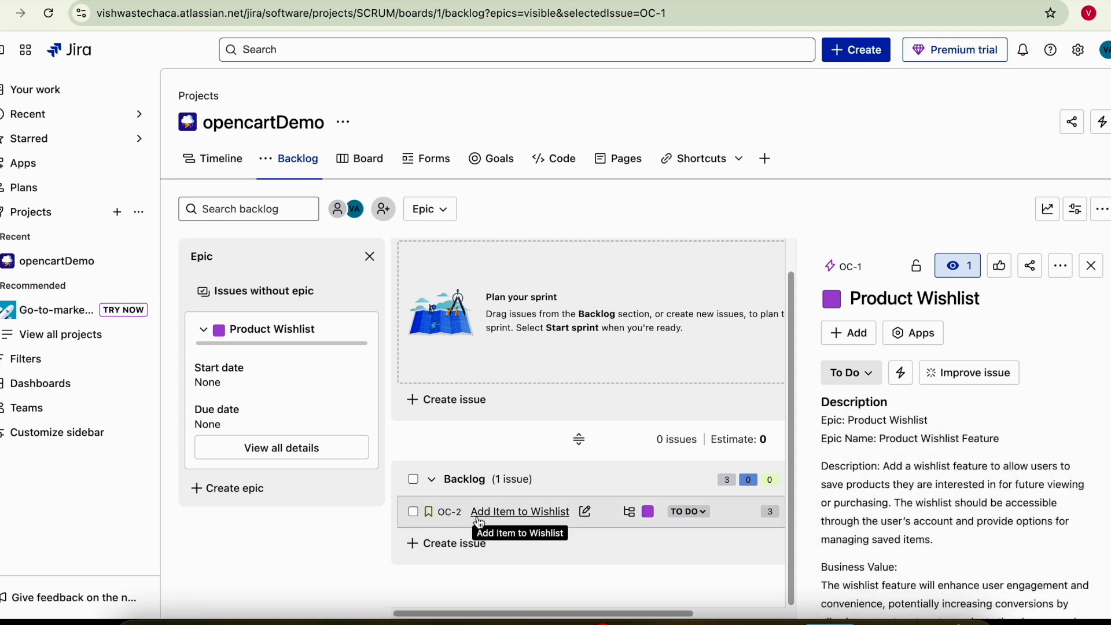
pyautogui.click(532, 516)
pyautogui.scroll(-10, 919, 451)
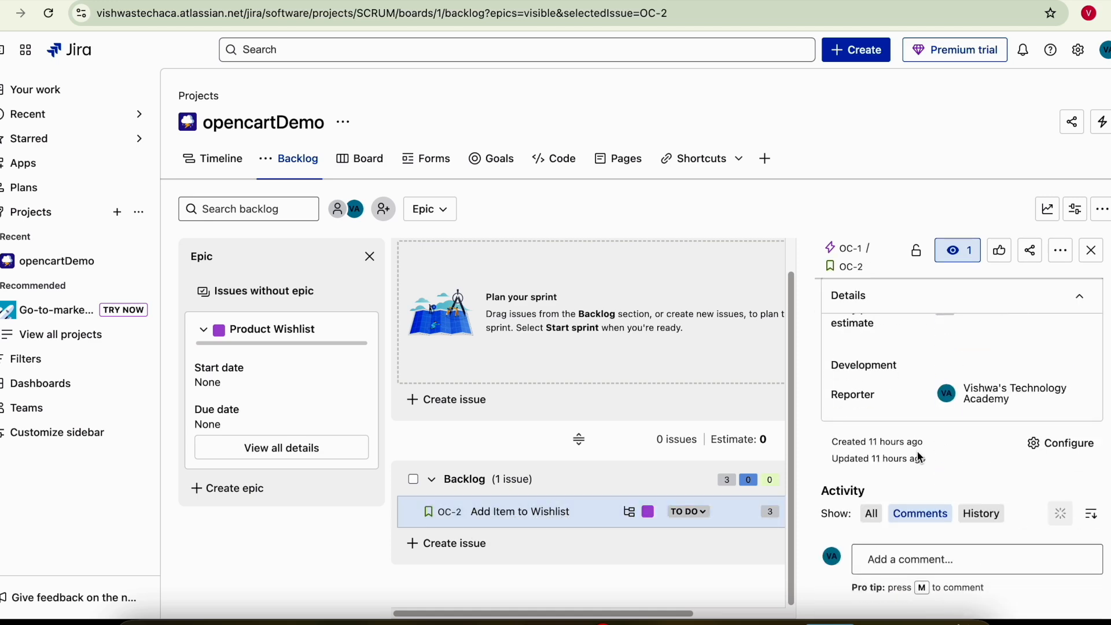
pyautogui.scroll(8, 920, 458)
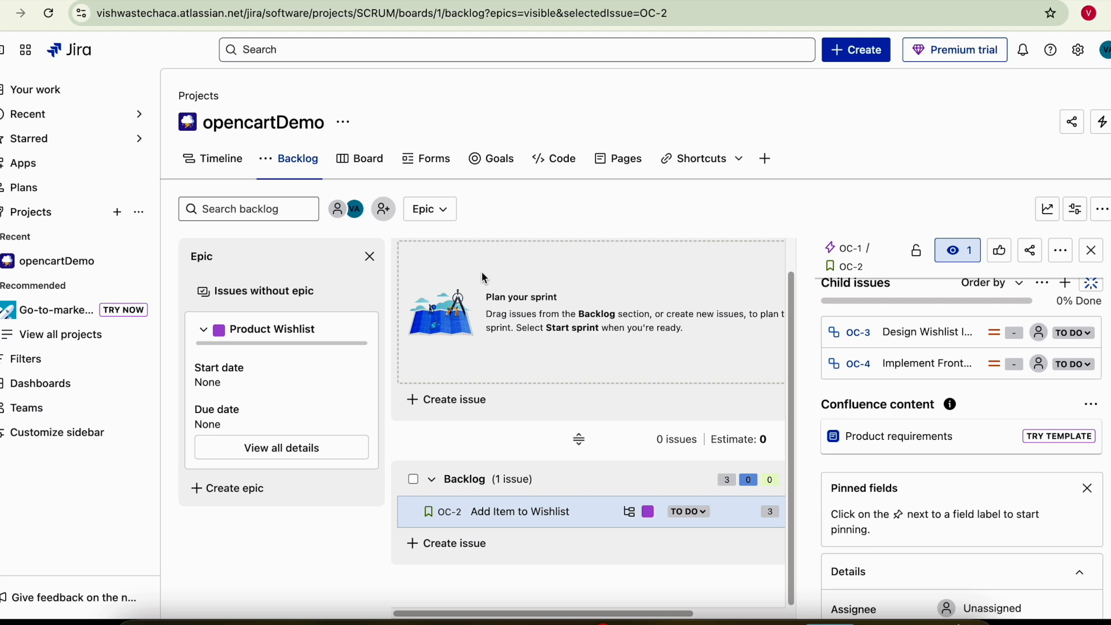
# - Open the Jira settings list with personal, Jira admin and user management options
pyautogui.click(352, 128)
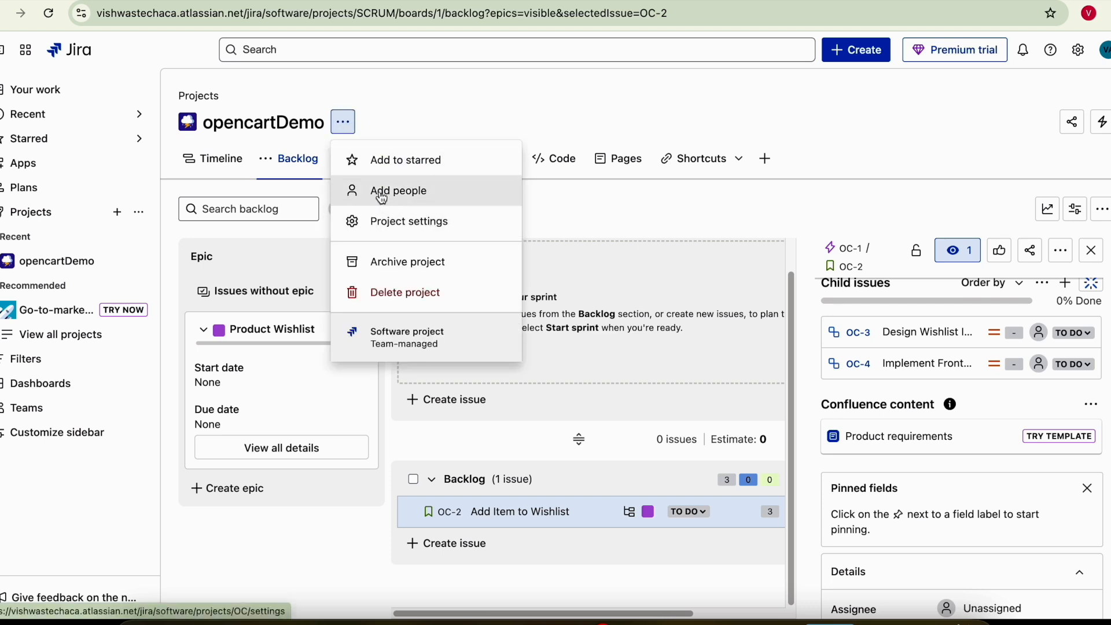
pyautogui.press('Escape')
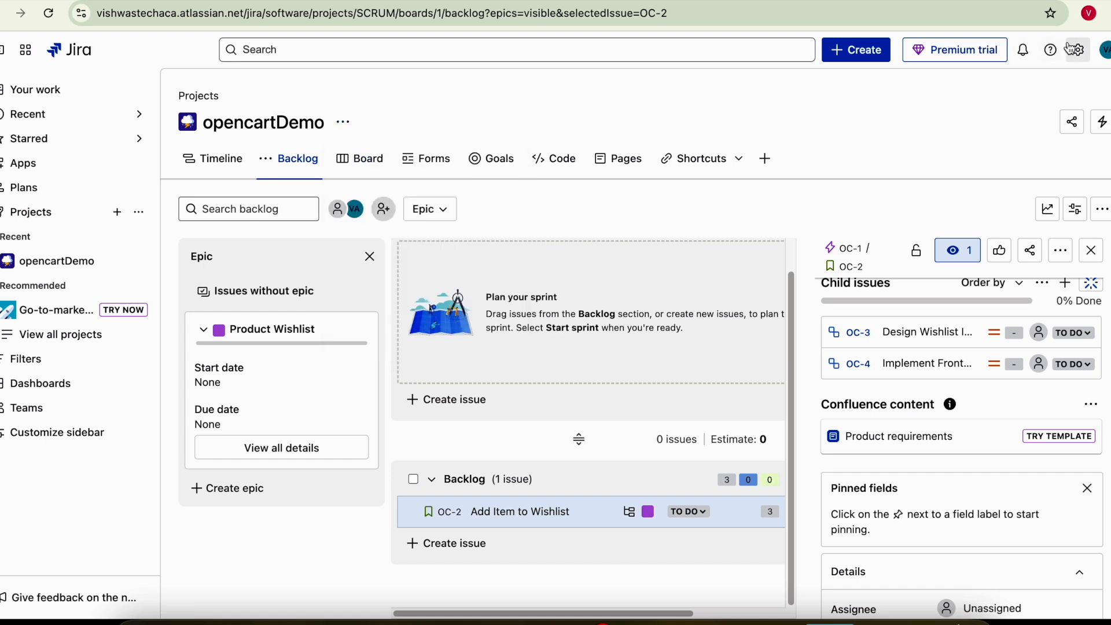
pyautogui.click(1079, 50)
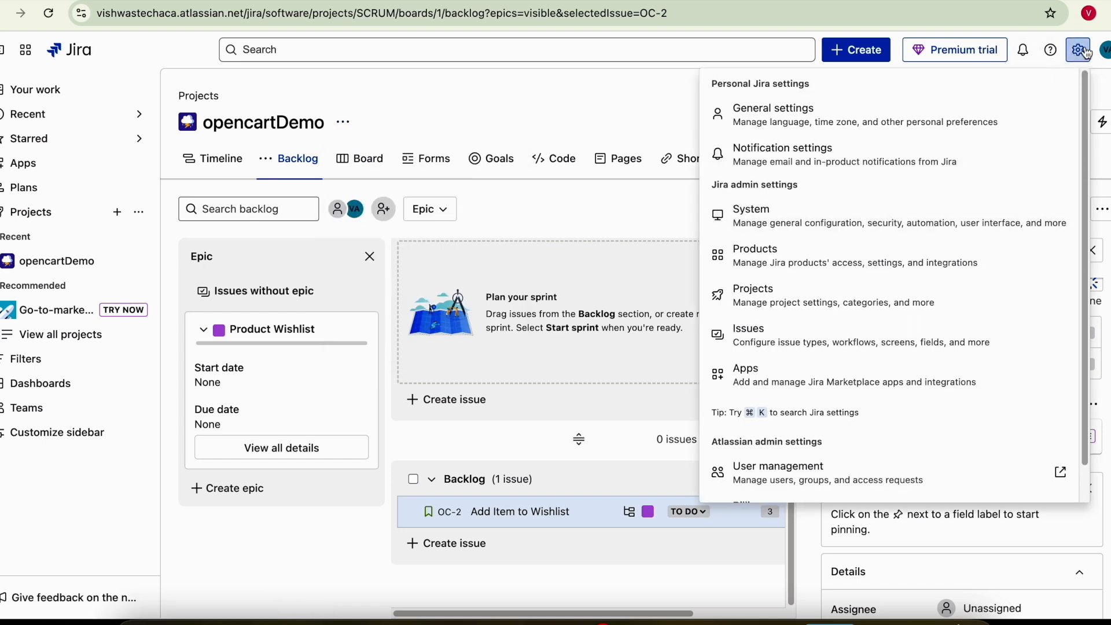
pyautogui.scroll(-1, 785, 441)
# - In user management, add three team members by entering their e-mail addresses
pyautogui.click(784, 441)
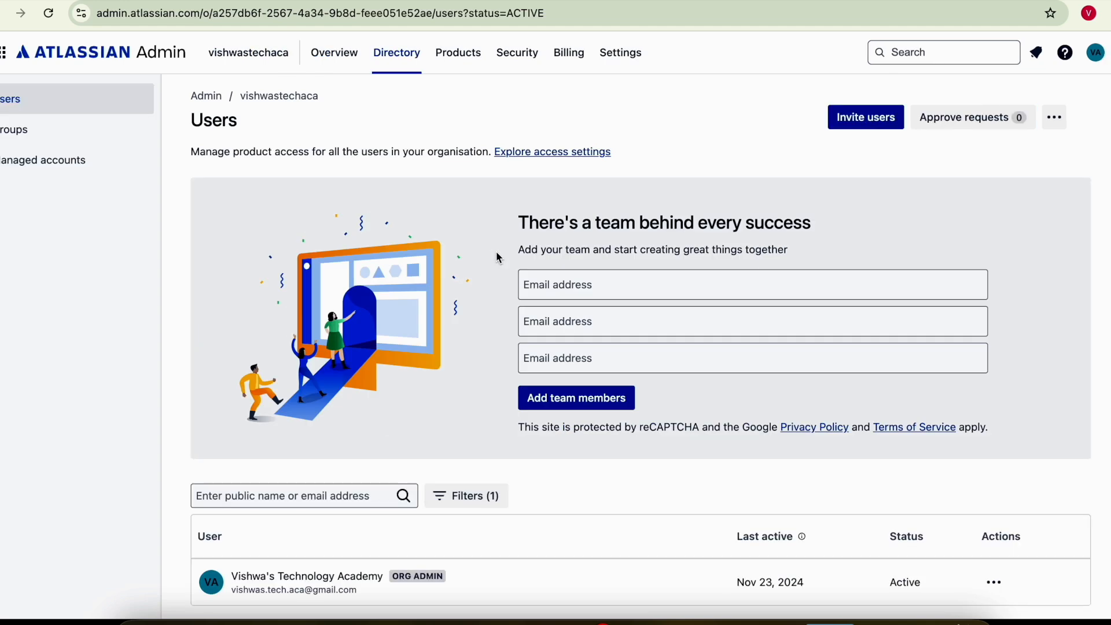
pyautogui.click(558, 284)
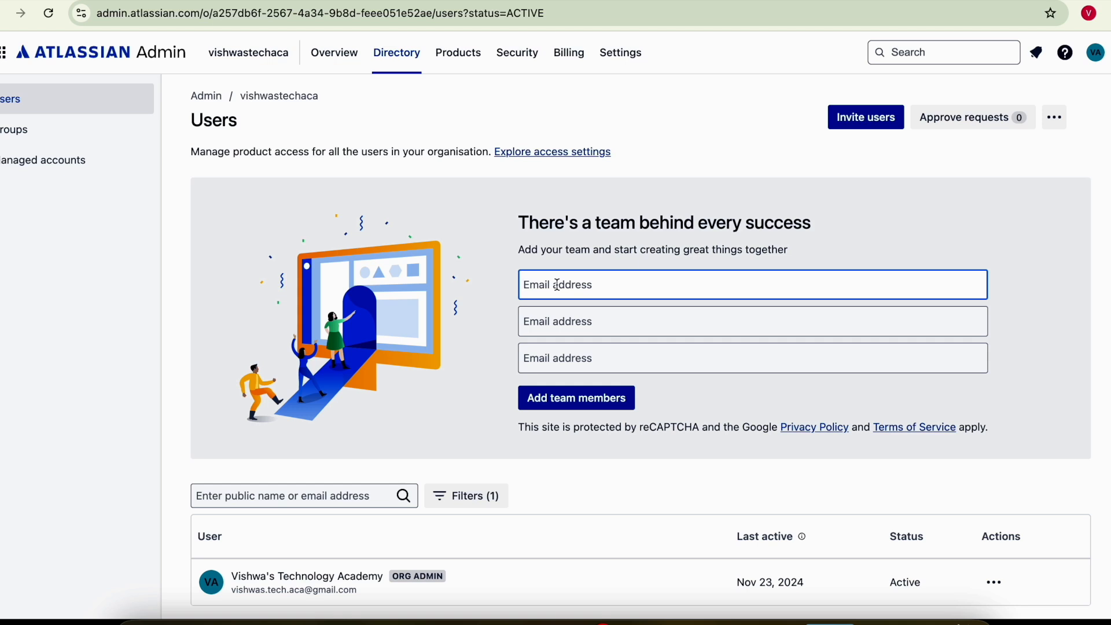
pyautogui.press('Tab')
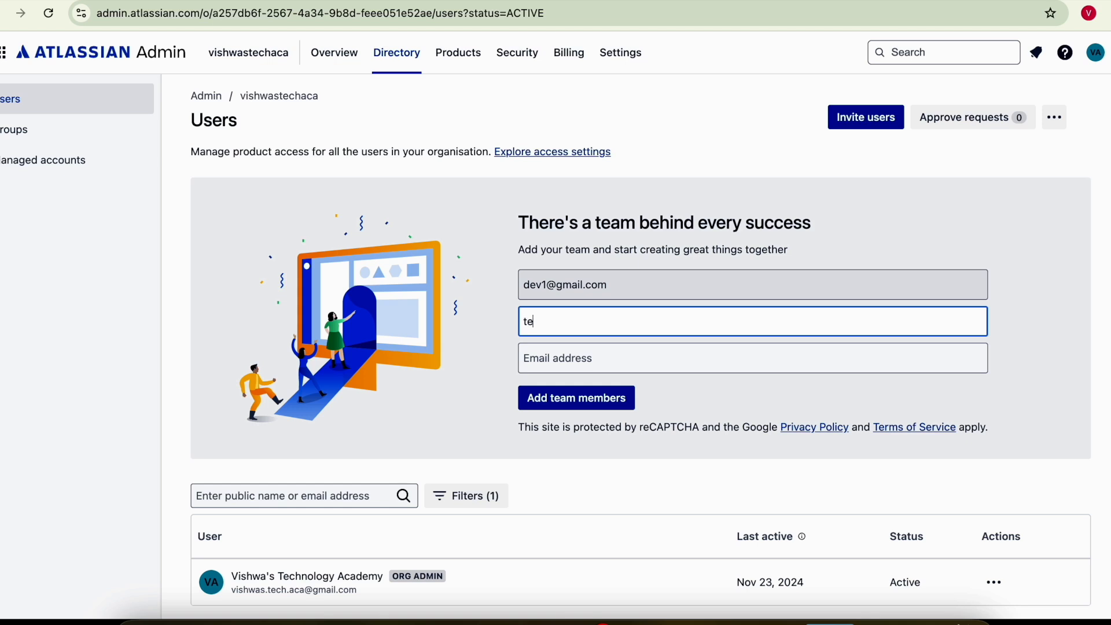
pyautogui.press('Tab')
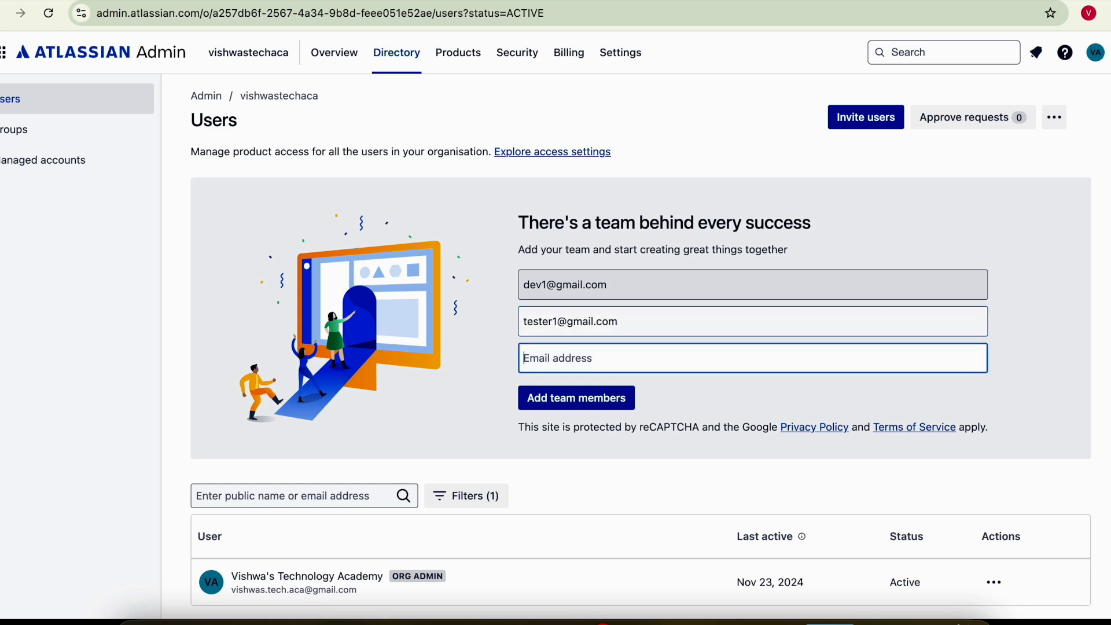
pyautogui.click(567, 405)
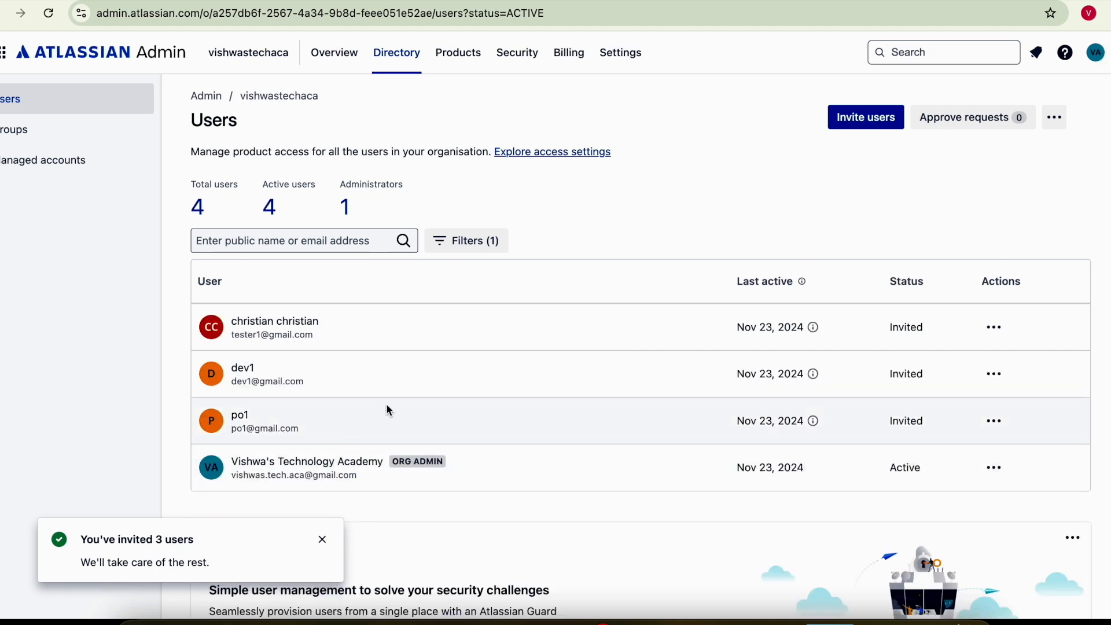
pyautogui.scroll(-2, 474, 393)
pyautogui.scroll(2, 489, 385)
# - Invite a fourth team member by e-mail with the Jira User role
pyautogui.click(866, 117)
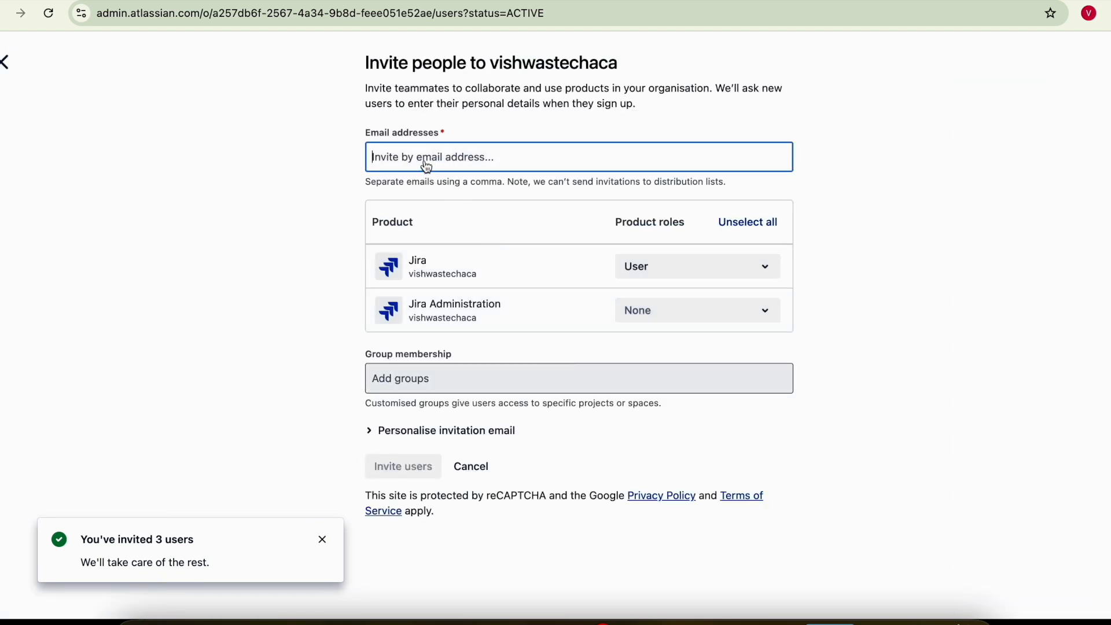
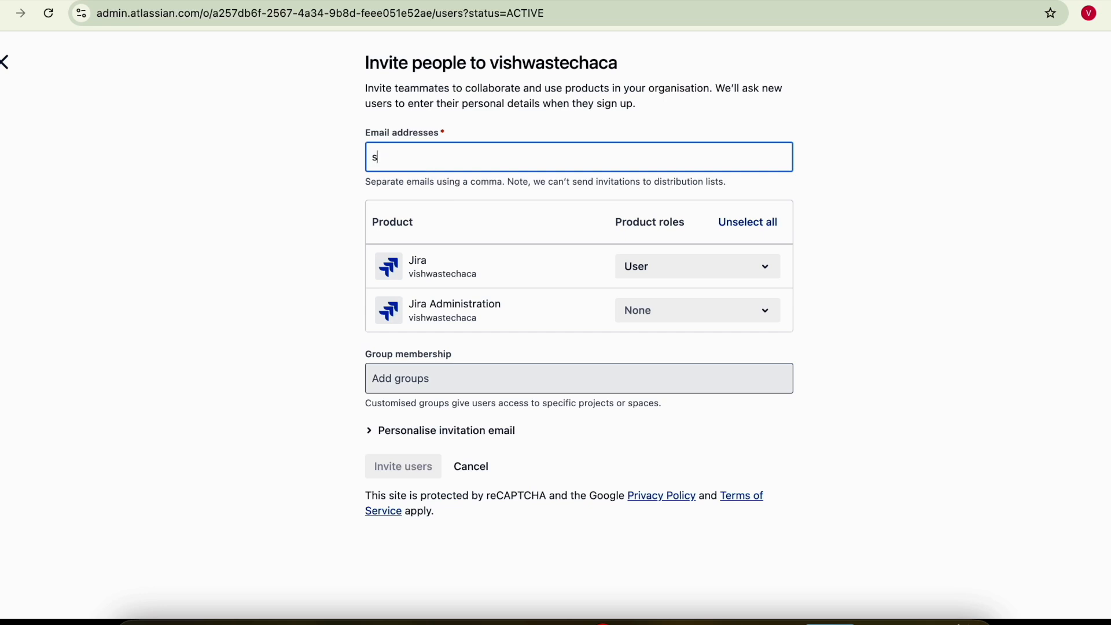
pyautogui.click(971, 257)
pyautogui.click(392, 476)
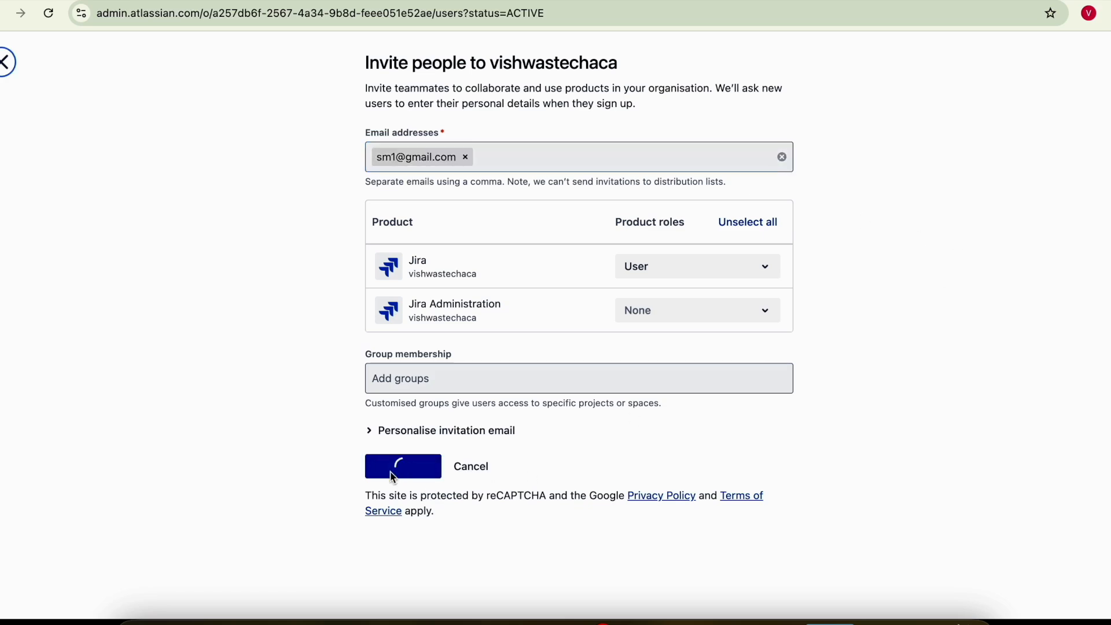
pyautogui.scroll(-3, 251, 350)
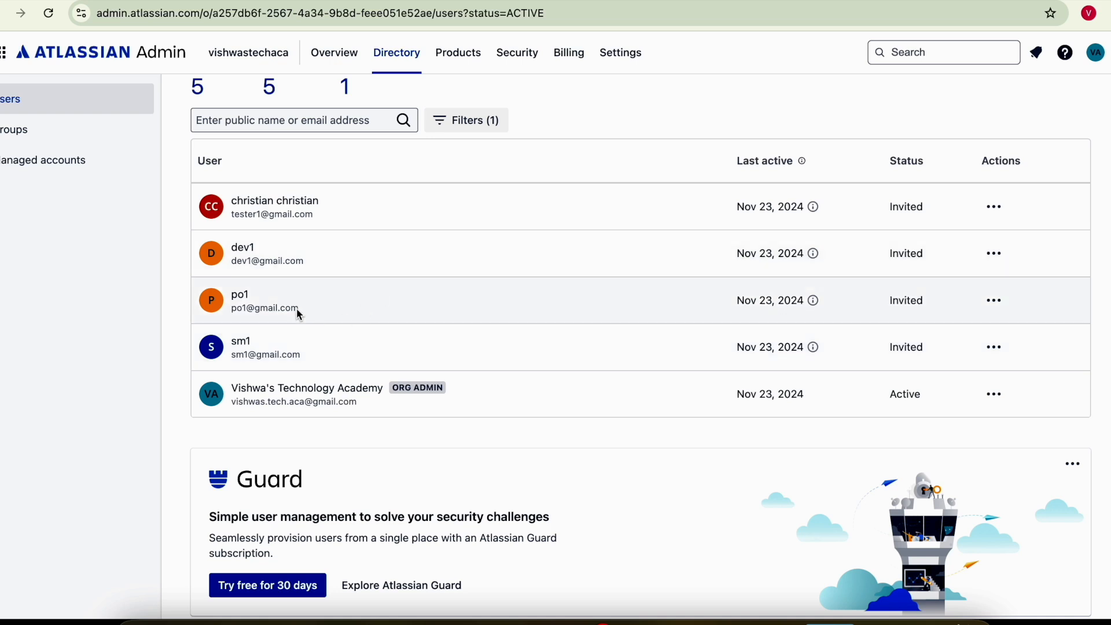
pyautogui.scroll(2, 416, 385)
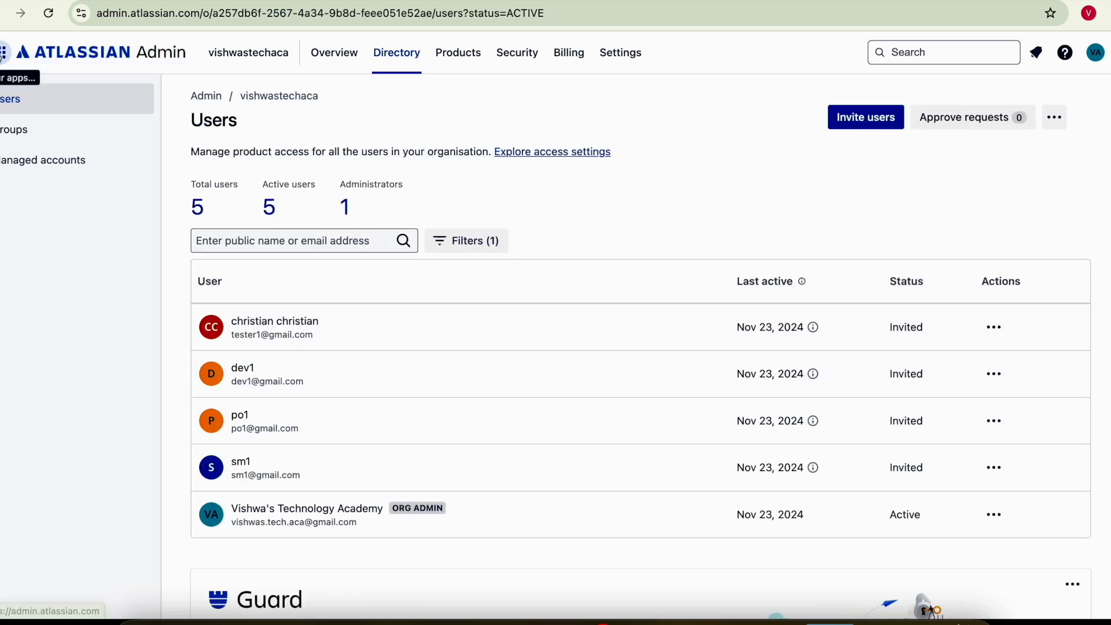
pyautogui.click(3, 52)
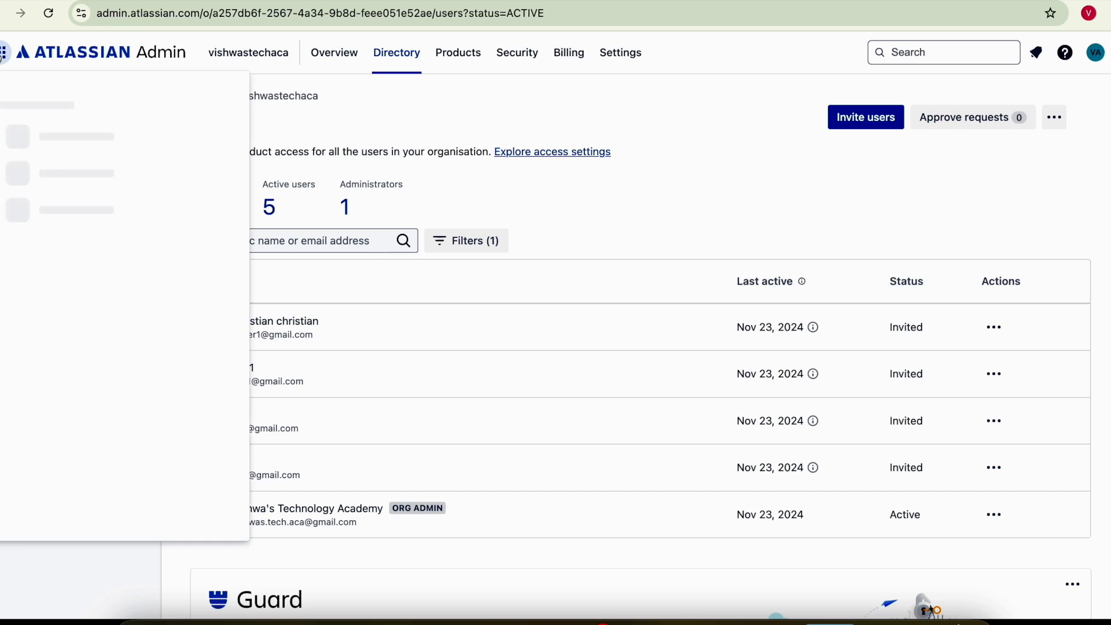
# - Switch back to Jira and open the opencartDemo project's Backlog
pyautogui.click(42, 171)
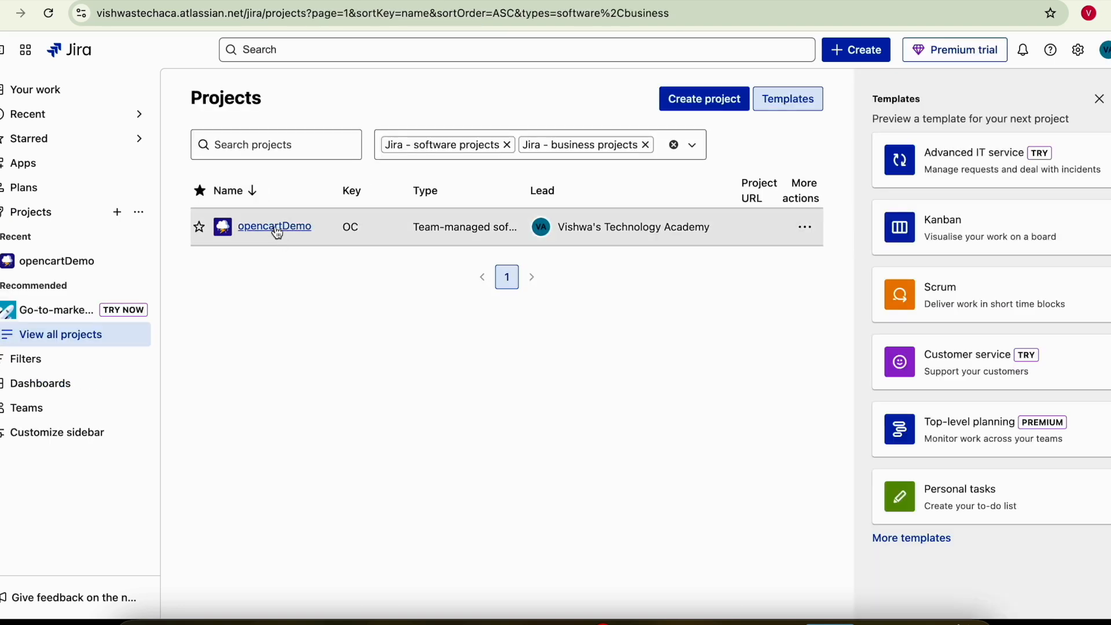
pyautogui.click(276, 228)
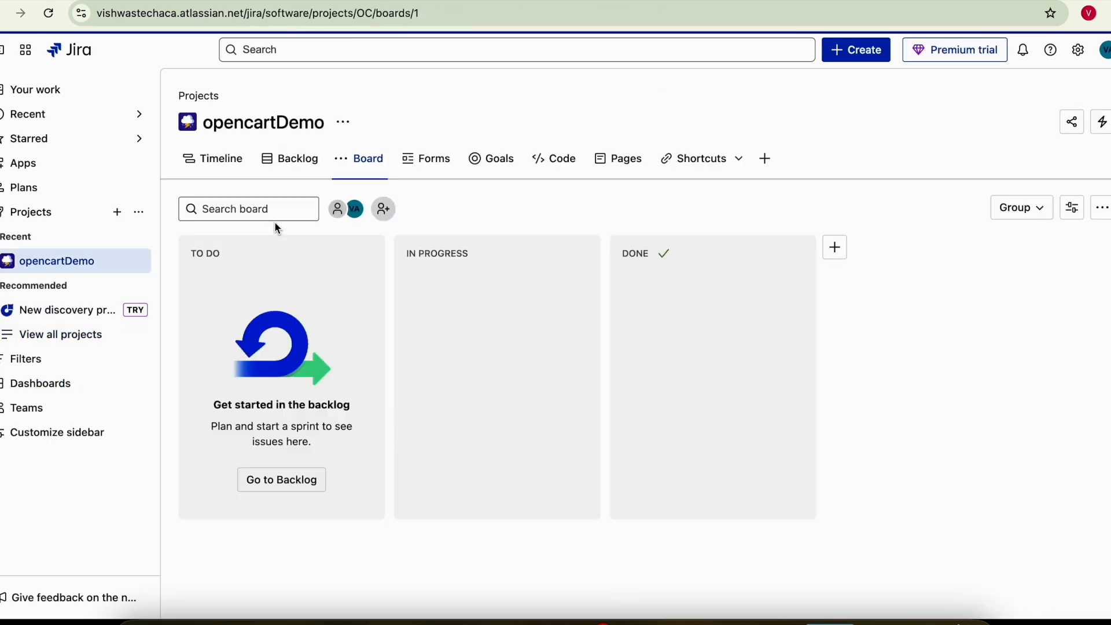
pyautogui.click(296, 165)
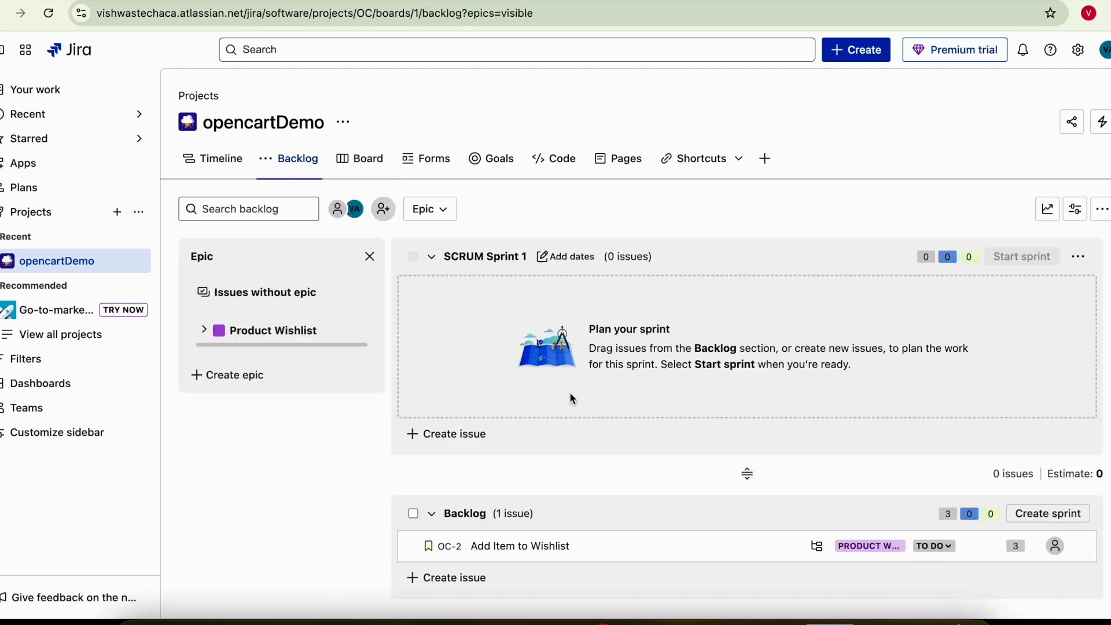
pyautogui.scroll(-1, 640, 402)
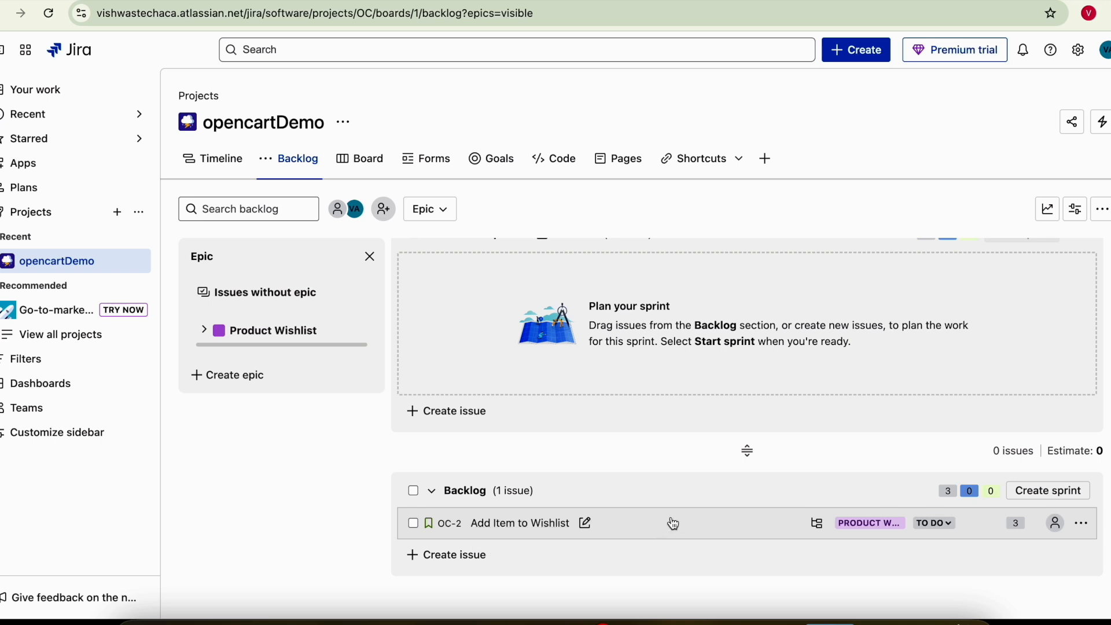
# - Move OC-2 into SCRUM Sprint 1 and assign it to yourself
pyautogui.moveTo(719, 534); pyautogui.dragTo(689, 330)
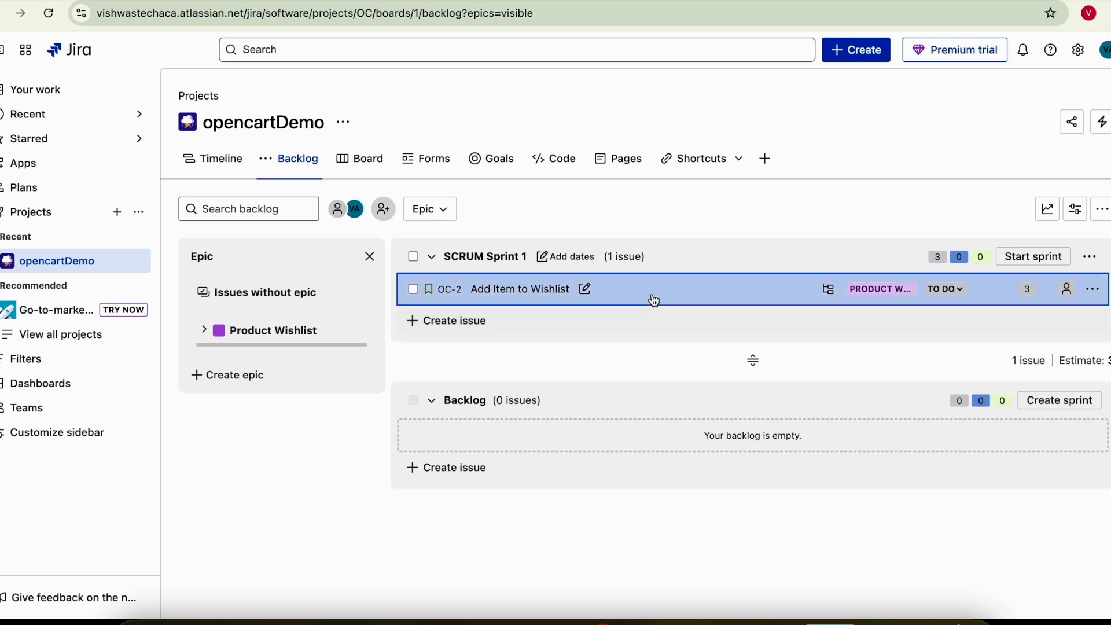
pyautogui.click(504, 292)
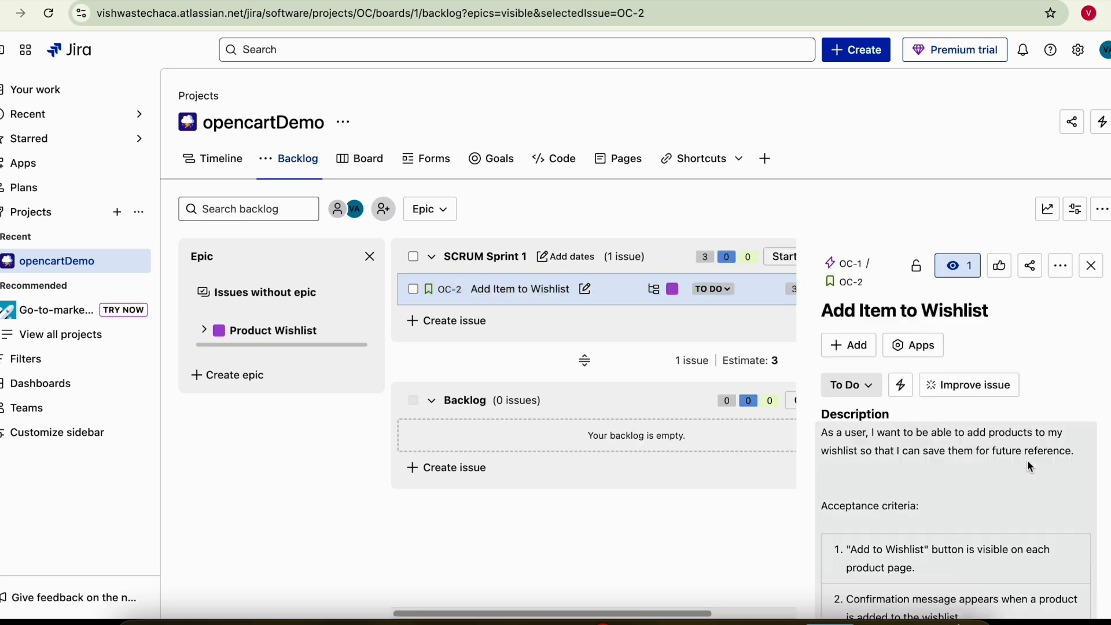
pyautogui.scroll(-5, 1020, 456)
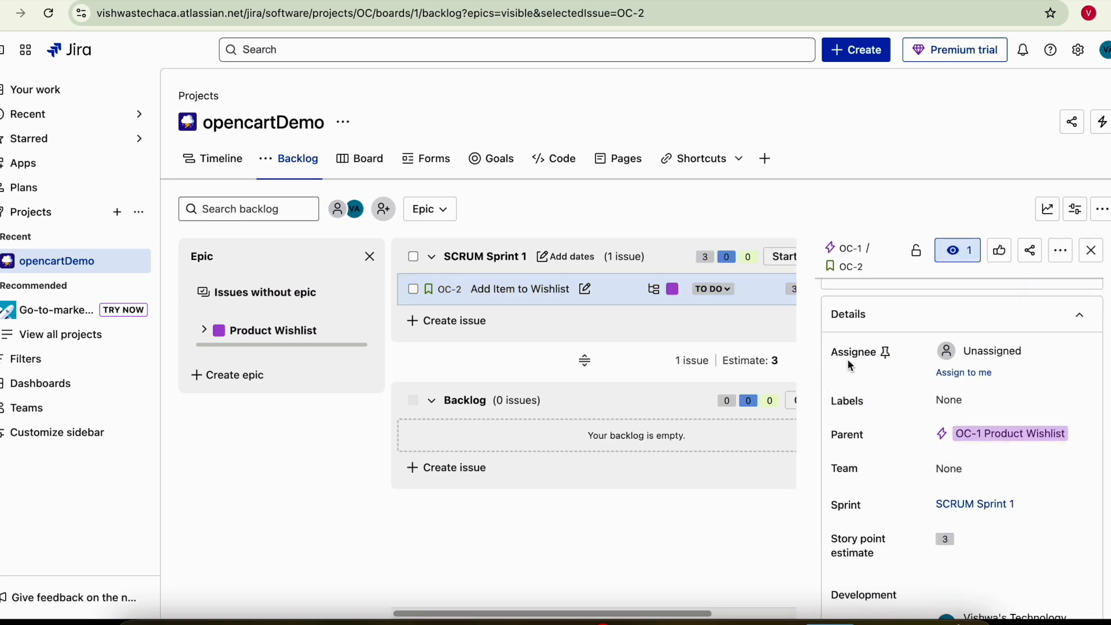
pyautogui.click(963, 375)
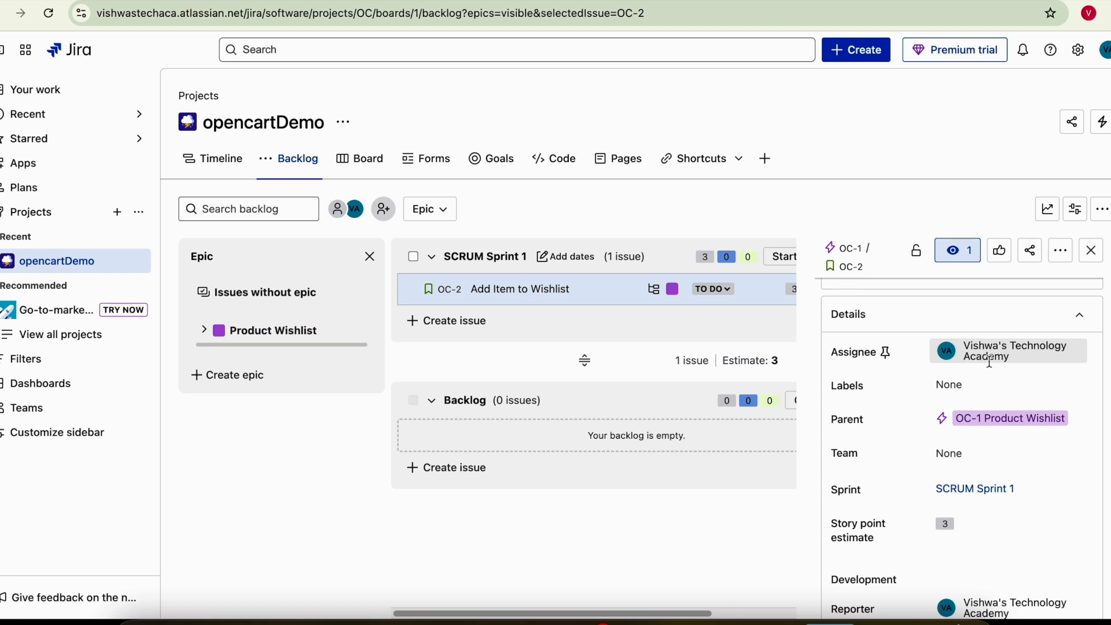
# - Add the OC label to OC-2 and close its detail panel
pyautogui.click(963, 391)
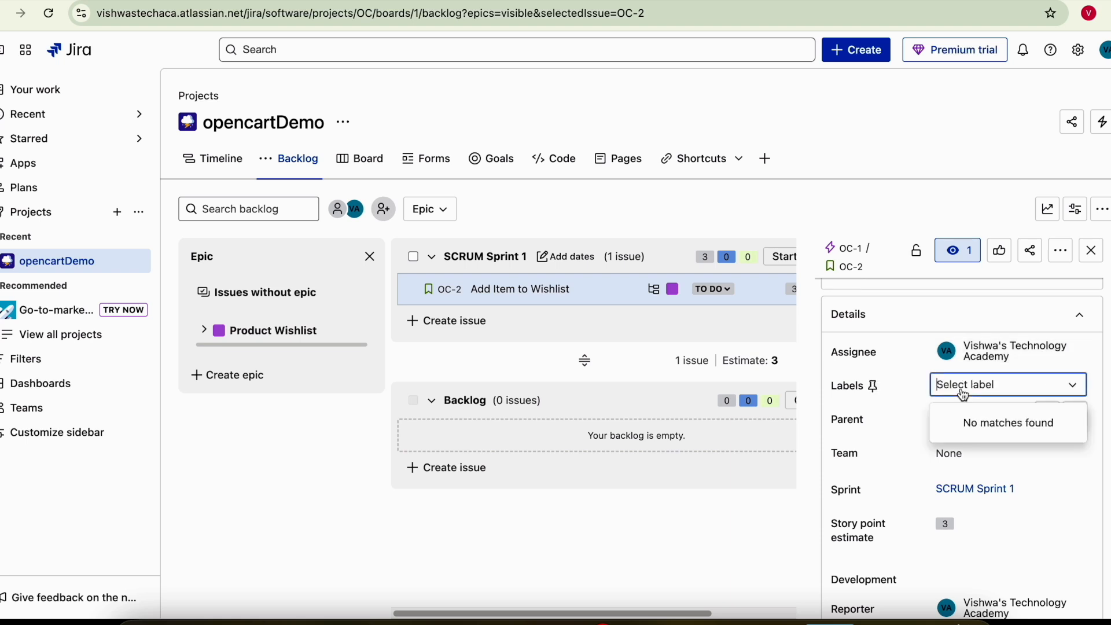
pyautogui.write('d')
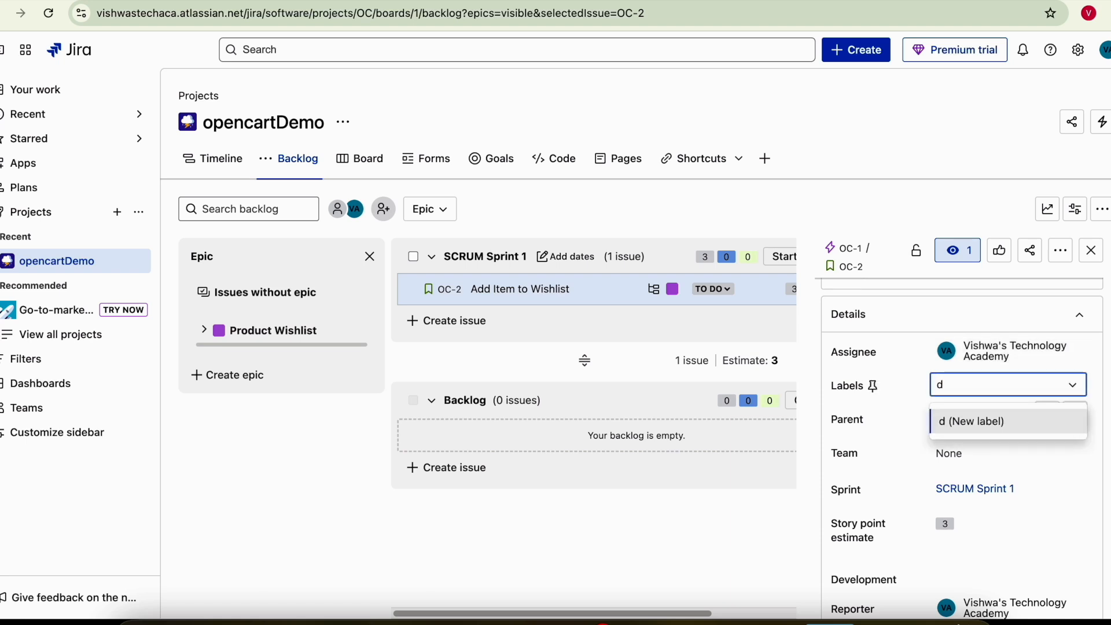
pyautogui.press('BackSpace')
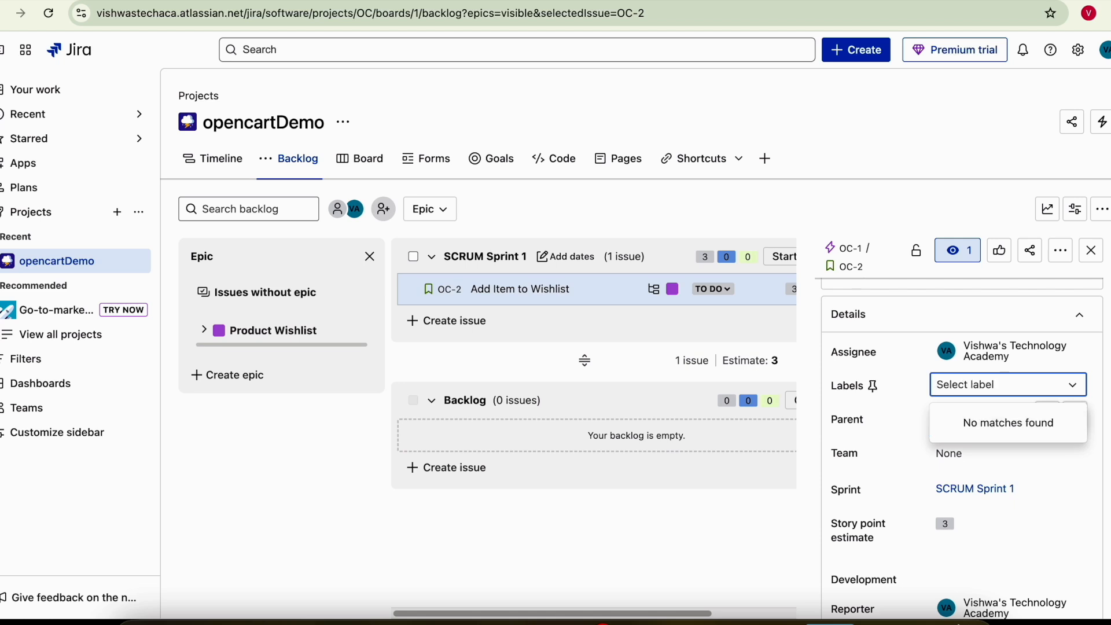
pyautogui.write('OC')
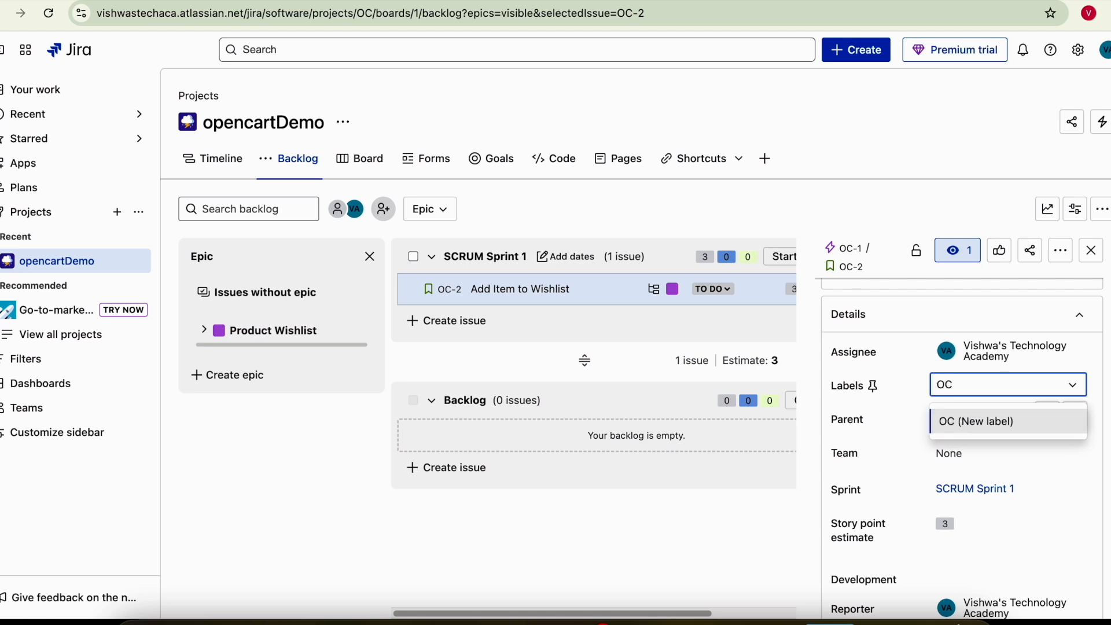
pyautogui.press('Return')
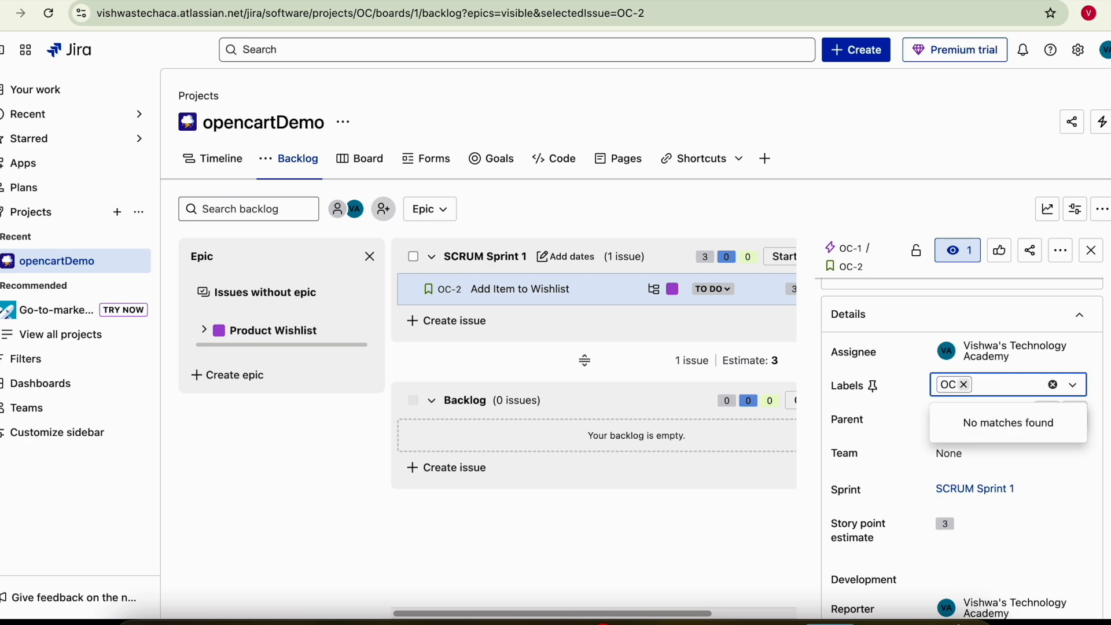
pyautogui.click(1034, 448)
pyautogui.scroll(-4, 1010, 407)
pyautogui.scroll(12, 1007, 405)
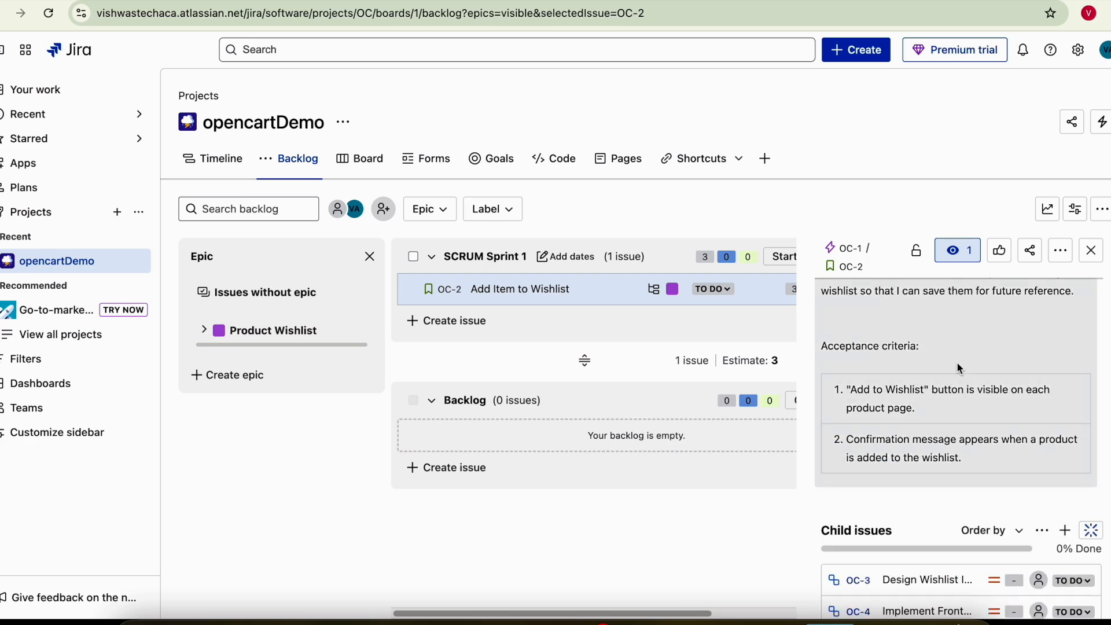
pyautogui.scroll(3, 961, 369)
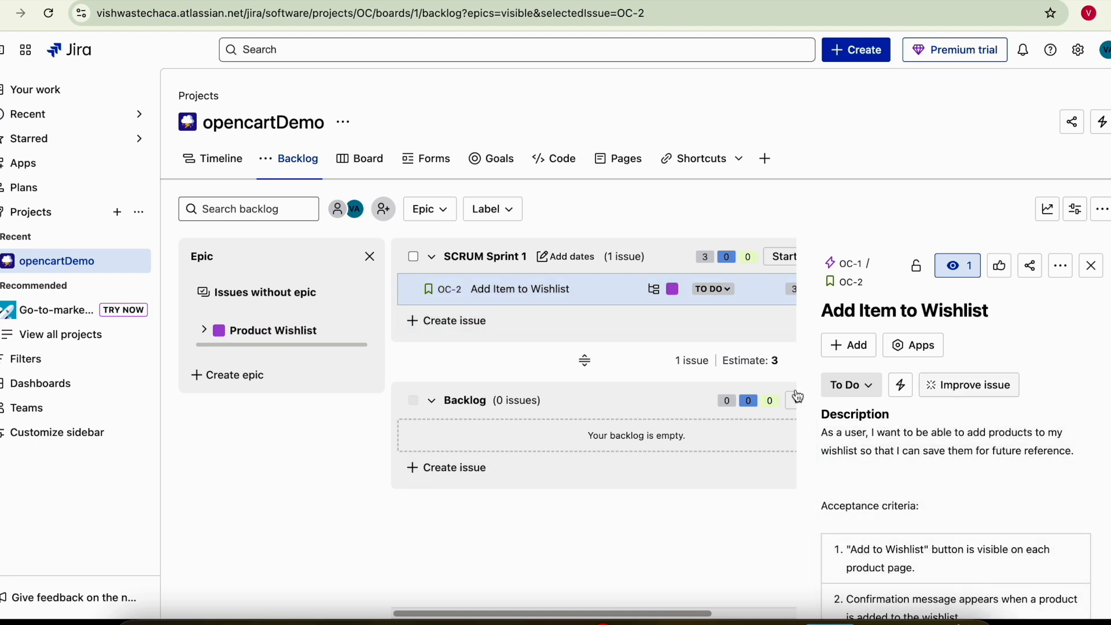
pyautogui.click(1093, 266)
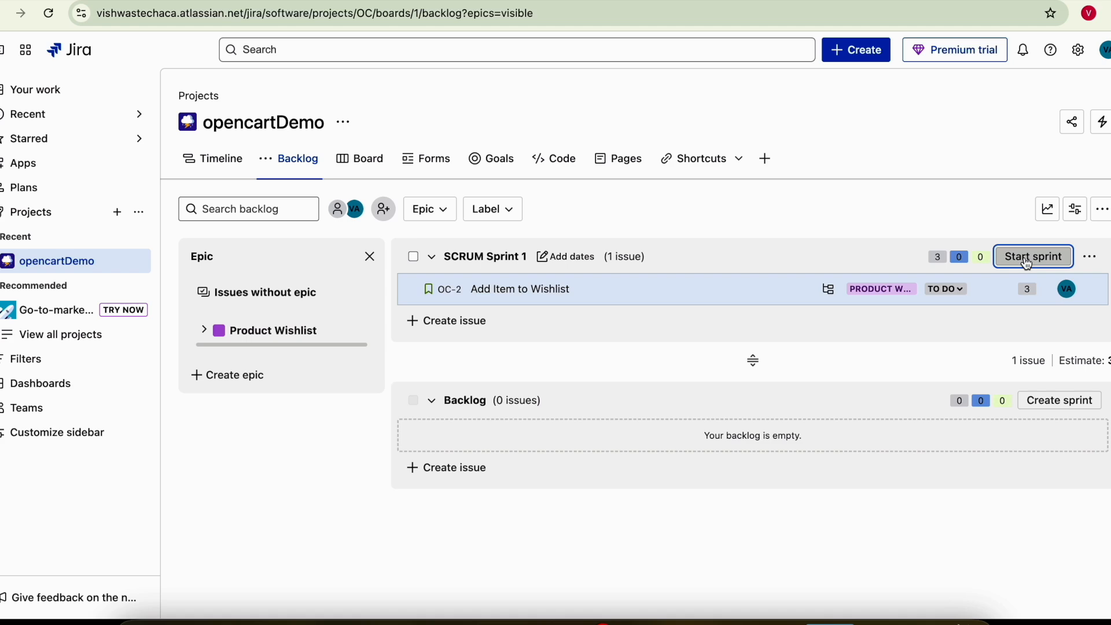
# - Start SCRUM Sprint 1 with the goal 'Implement add product to wishlist user story'
pyautogui.click(1029, 265)
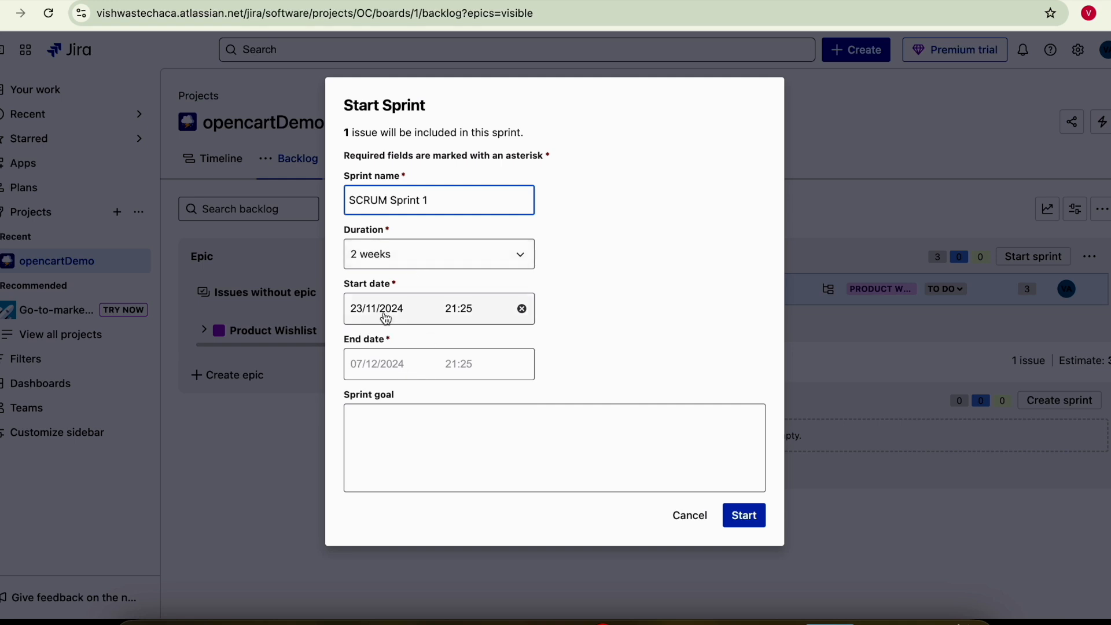
pyautogui.click(424, 433)
pyautogui.click(573, 110)
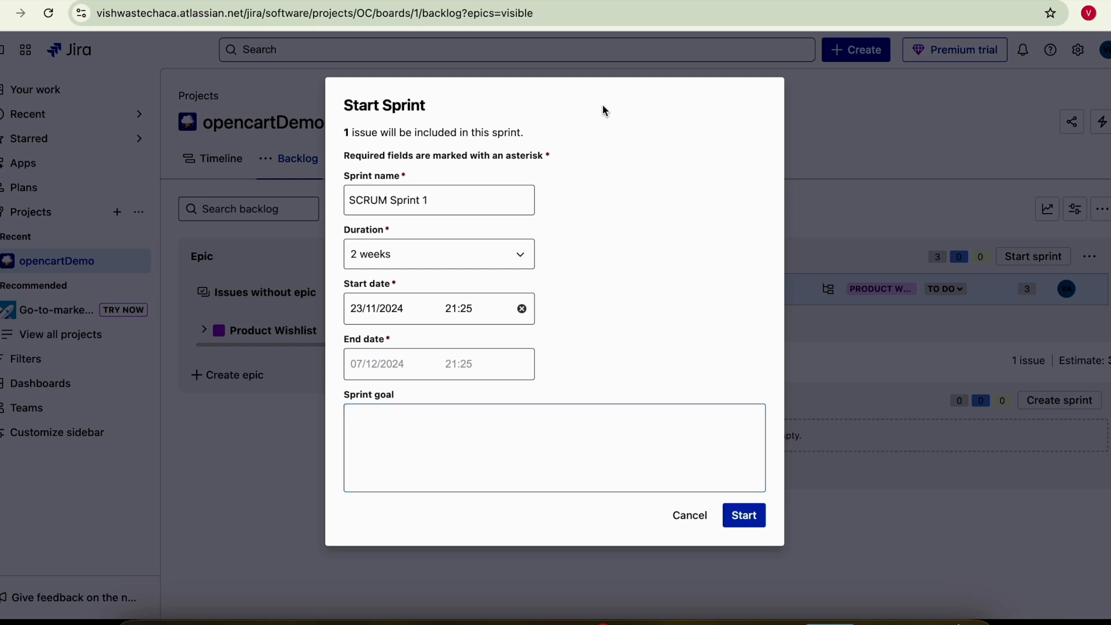
pyautogui.click(386, 431)
pyautogui.write('Implemnt')
pyautogui.press('BackSpace')
pyautogui.press('BackSpace')
pyautogui.write('ent ')
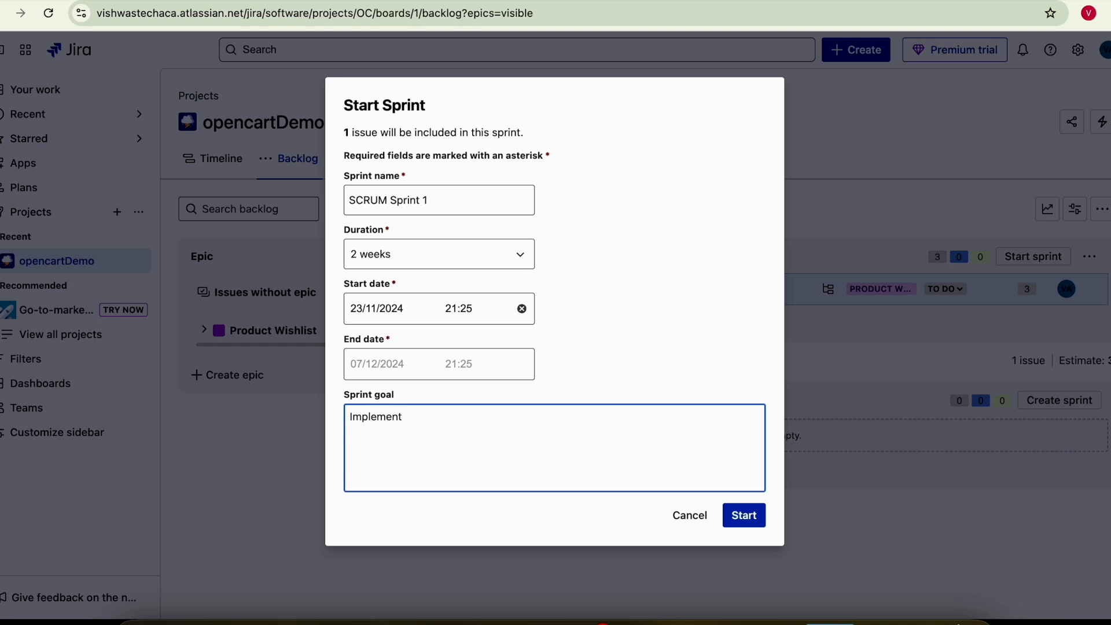
pyautogui.write('add product to wishlist us')
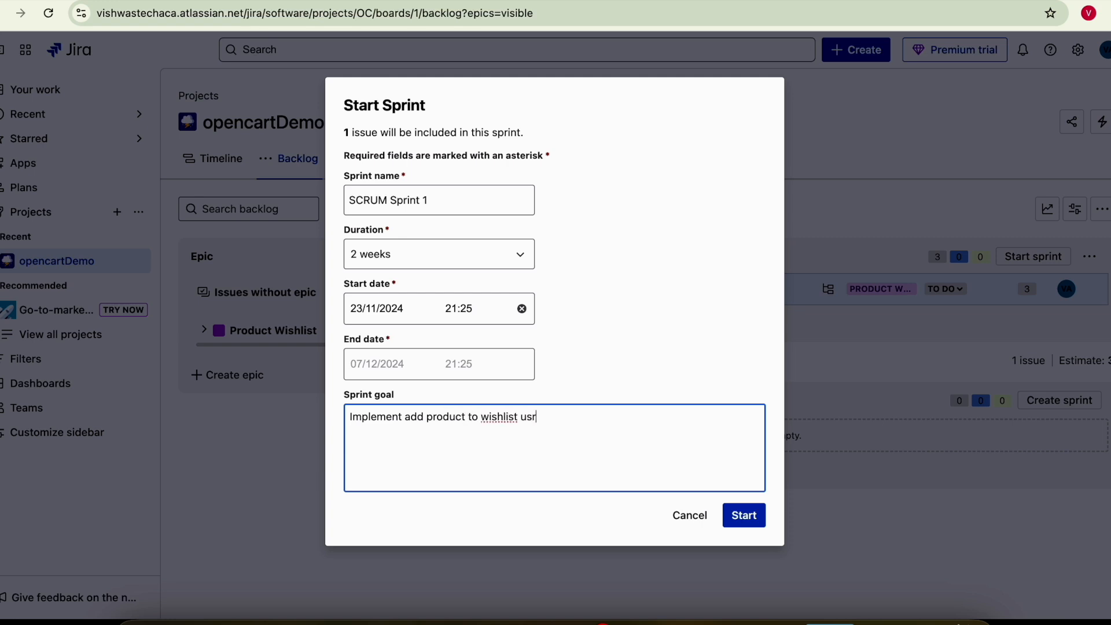
pyautogui.write('er story')
# - Reword the goal to 'develop and test add product to wishlist user story' and start the sprint
pyautogui.doubleClick(372, 418)
pyautogui.write('develp')
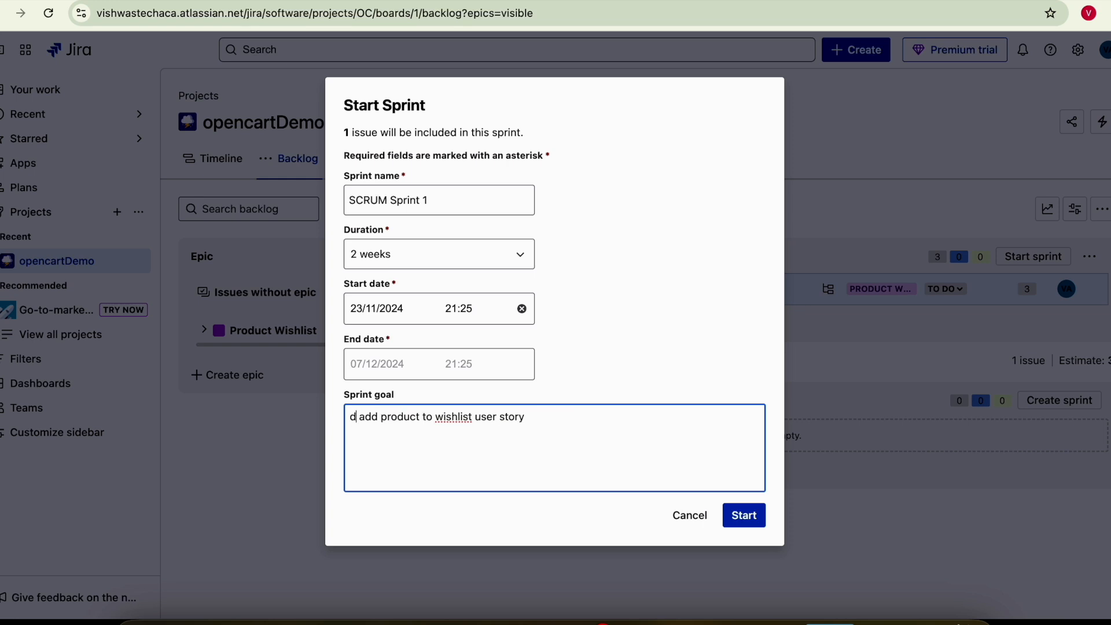
pyautogui.press('BackSpace')
pyautogui.write('op and test')
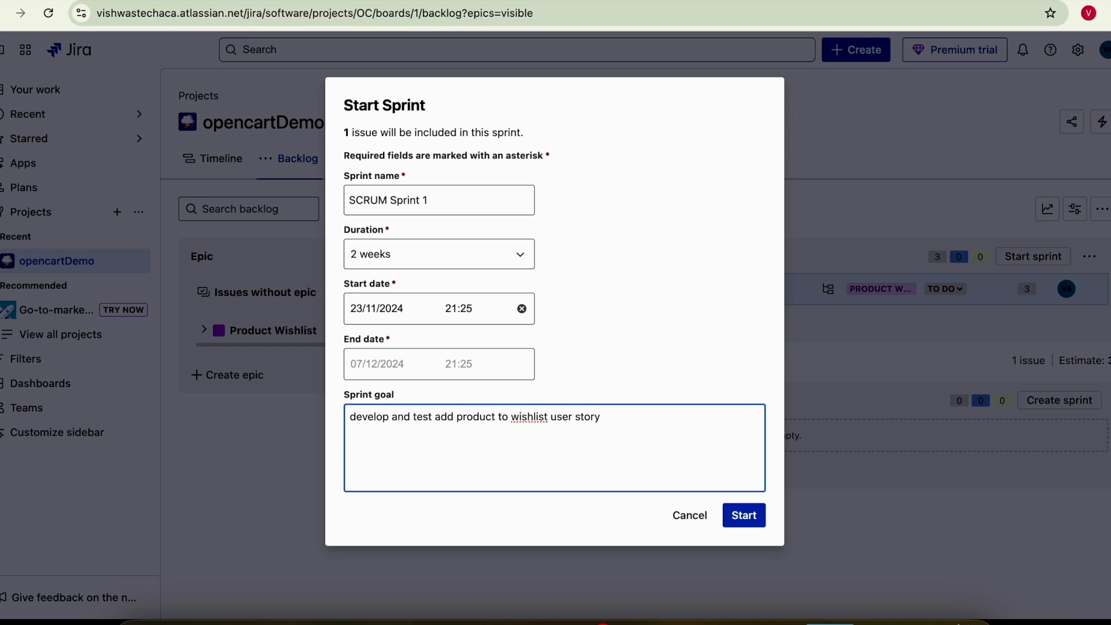
pyautogui.click(746, 516)
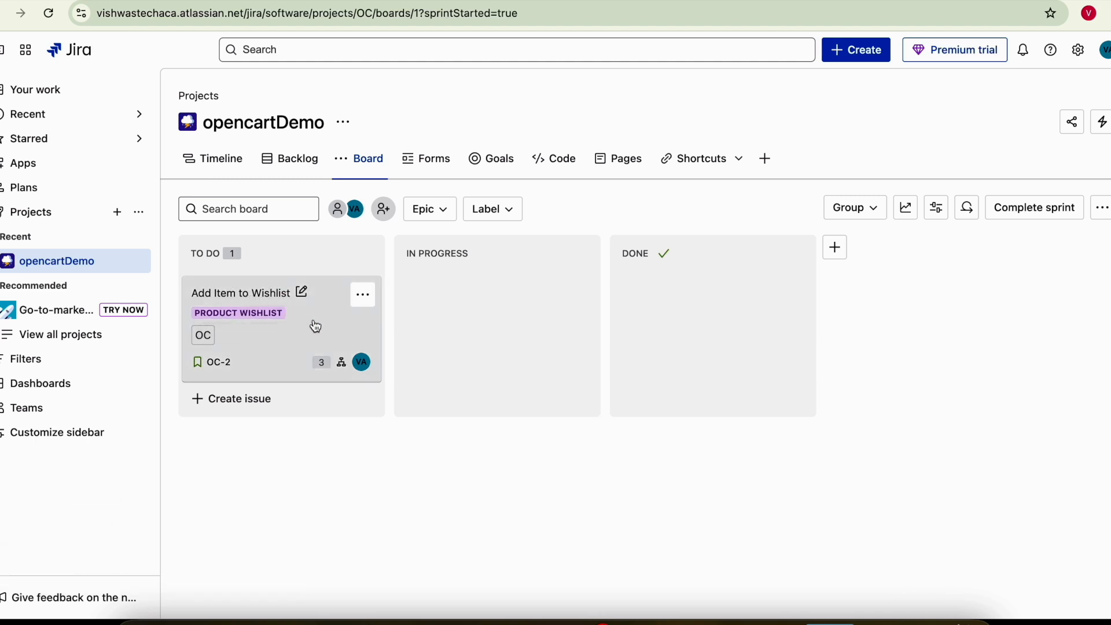
# - Move OC-2 from To Do through In Progress into Done, then begin adding a column
pyautogui.moveTo(316, 327); pyautogui.dragTo(476, 321)
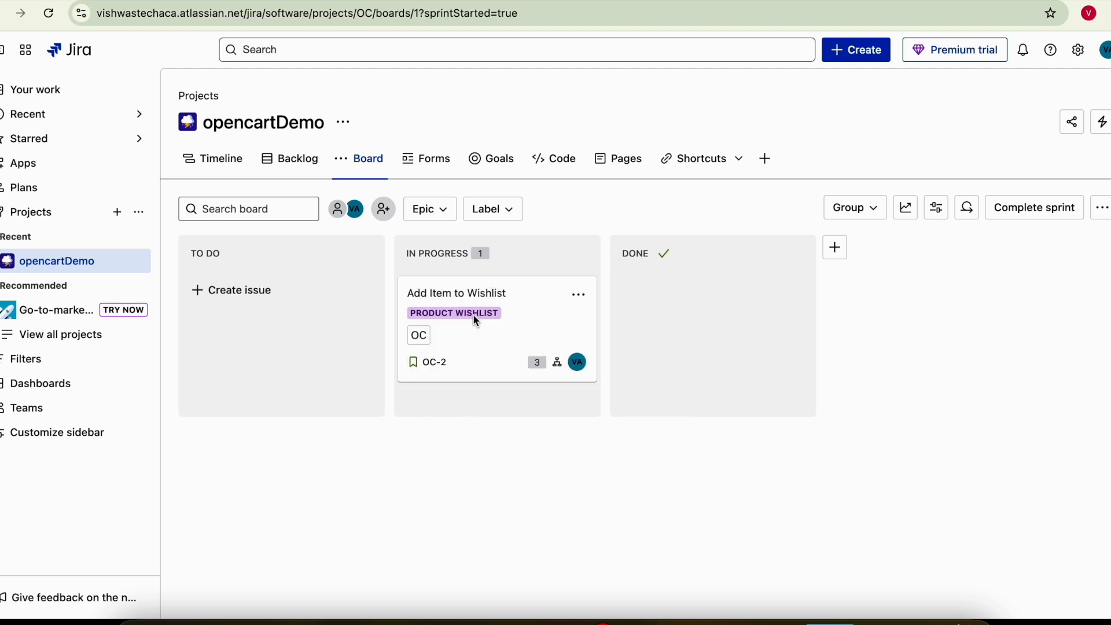
pyautogui.moveTo(473, 316); pyautogui.dragTo(670, 319)
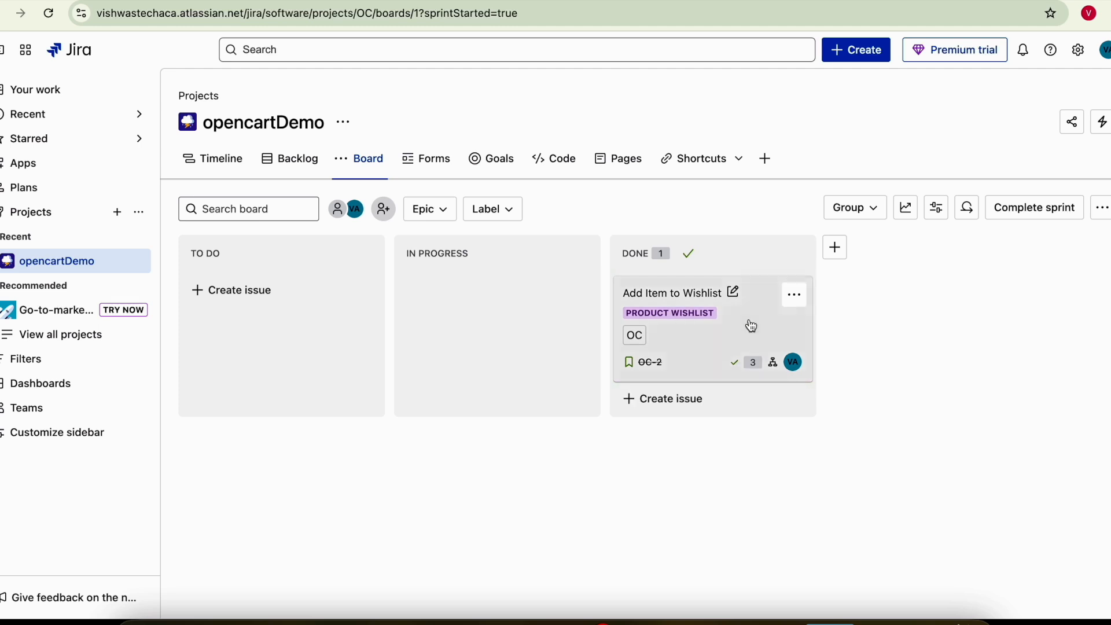
pyautogui.click(837, 248)
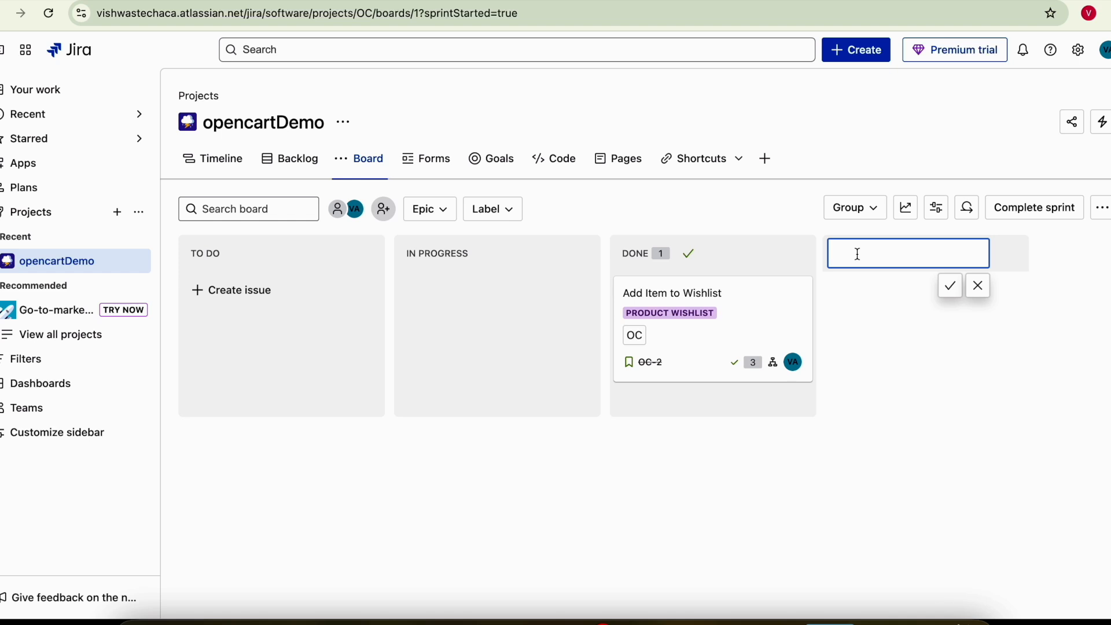
# - Create a TEST column before Done and move OC-2 through TEST back to Done
pyautogui.write('Test')
pyautogui.click(950, 287)
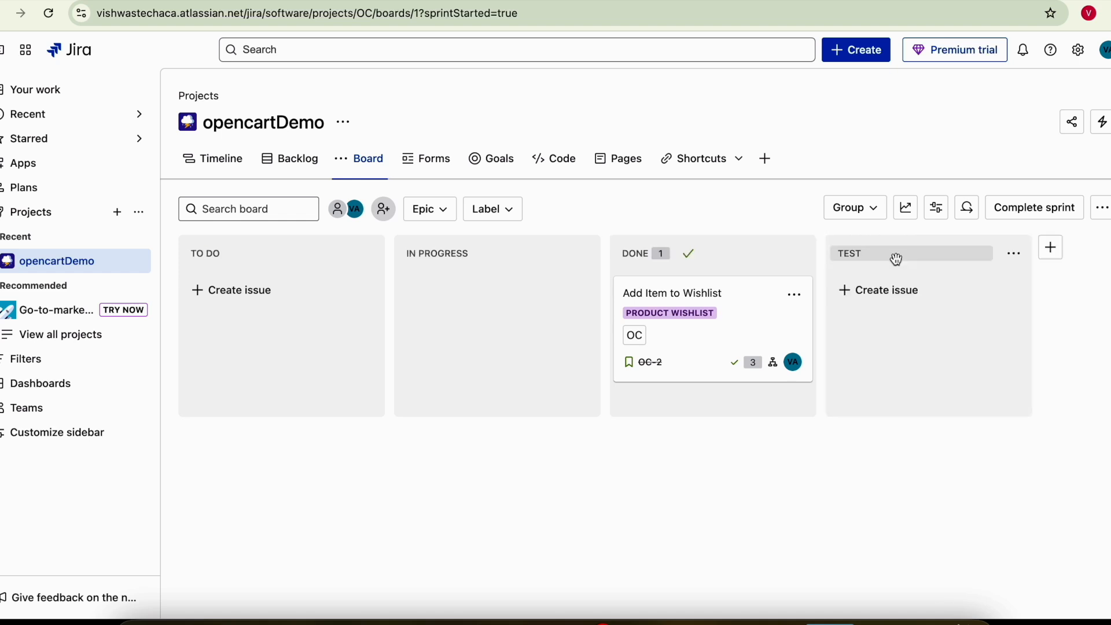
pyautogui.moveTo(919, 273); pyautogui.dragTo(604, 242)
pyautogui.moveTo(868, 293); pyautogui.dragTo(669, 306)
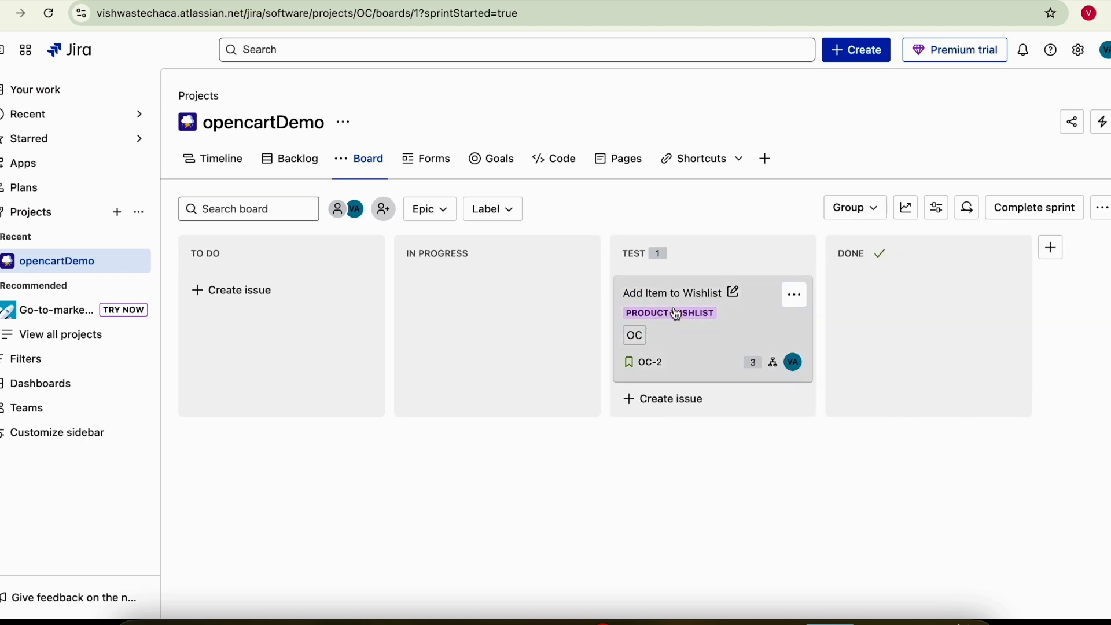
pyautogui.moveTo(674, 312); pyautogui.dragTo(891, 302)
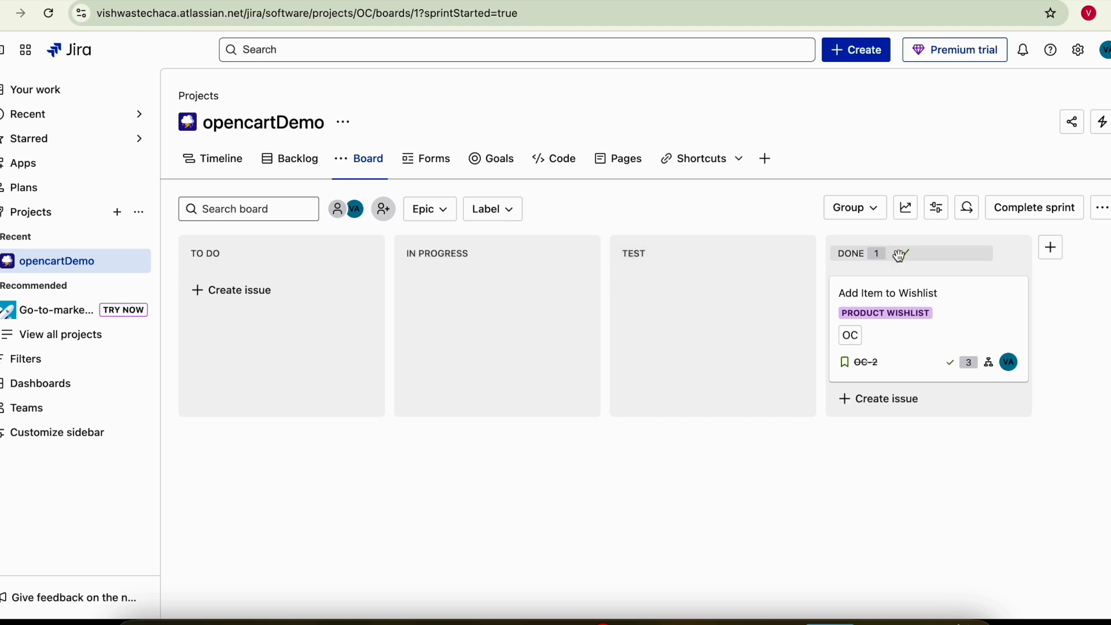
pyautogui.click(225, 252)
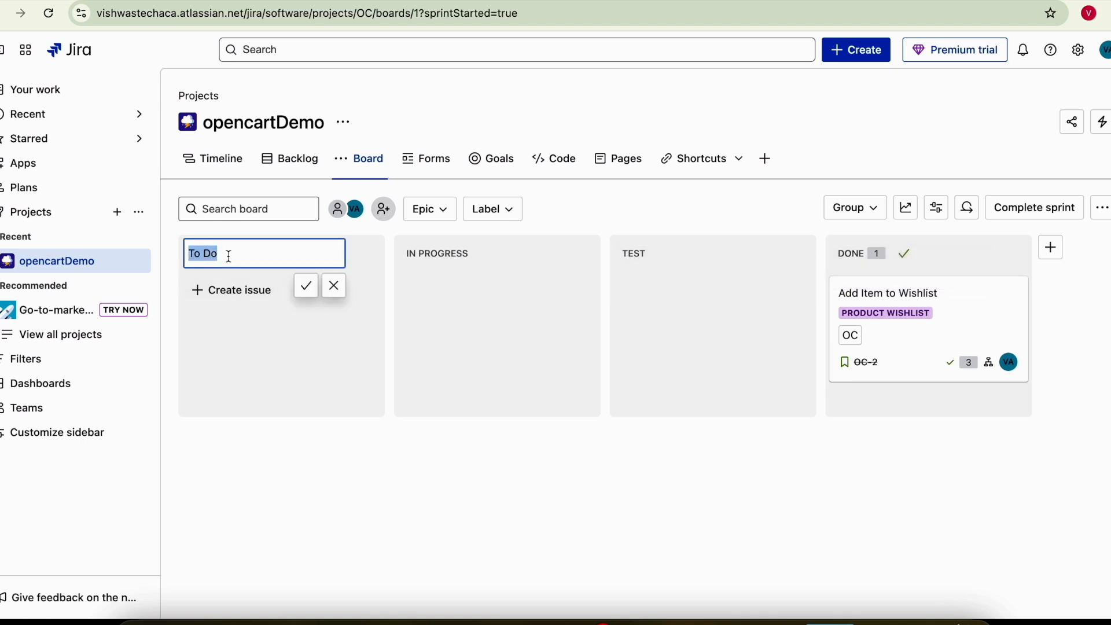
pyautogui.click(683, 457)
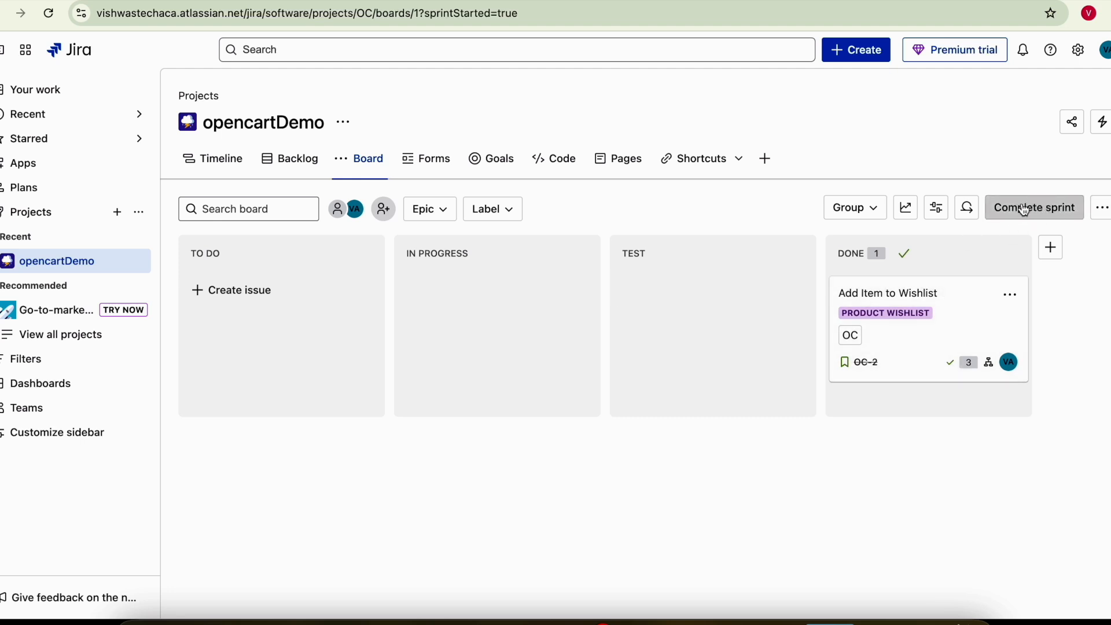
# - From the backlog, open the project settings' Features page
pyautogui.click(1102, 207)
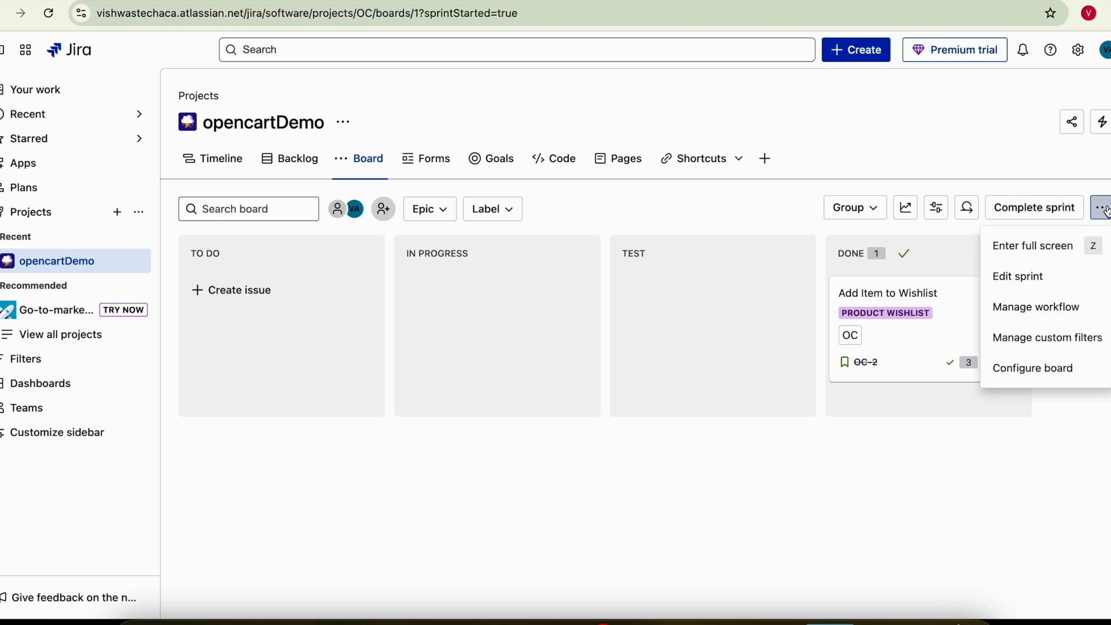
pyautogui.click(295, 161)
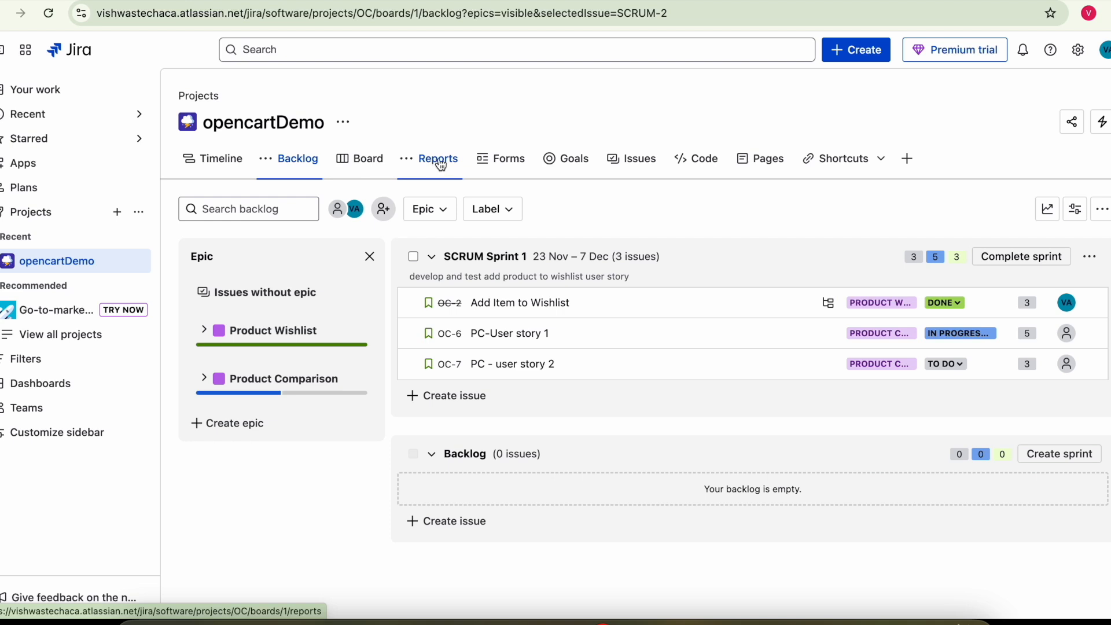
pyautogui.click(347, 124)
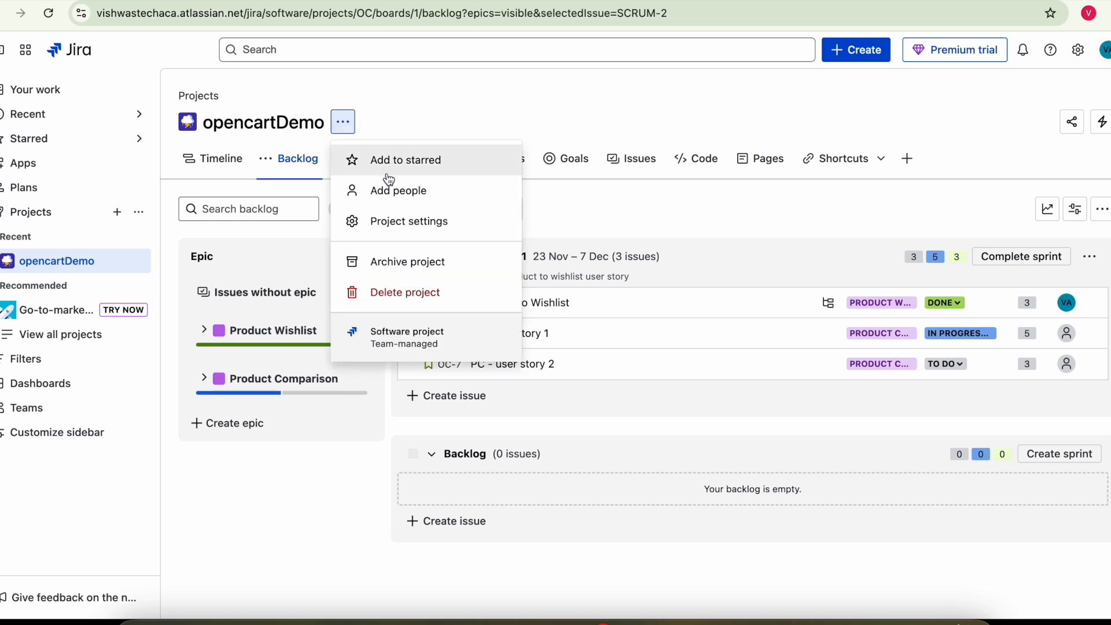
pyautogui.click(393, 219)
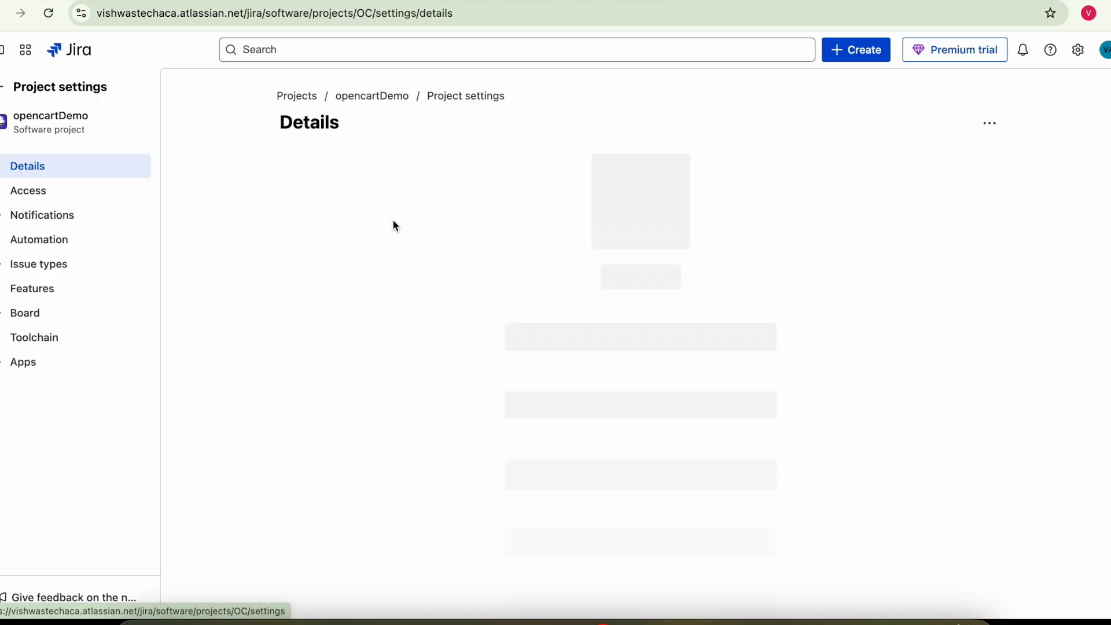
pyautogui.click(58, 292)
# - Review the feature toggles, then return to the project backlog
pyautogui.scroll(-7, 808, 378)
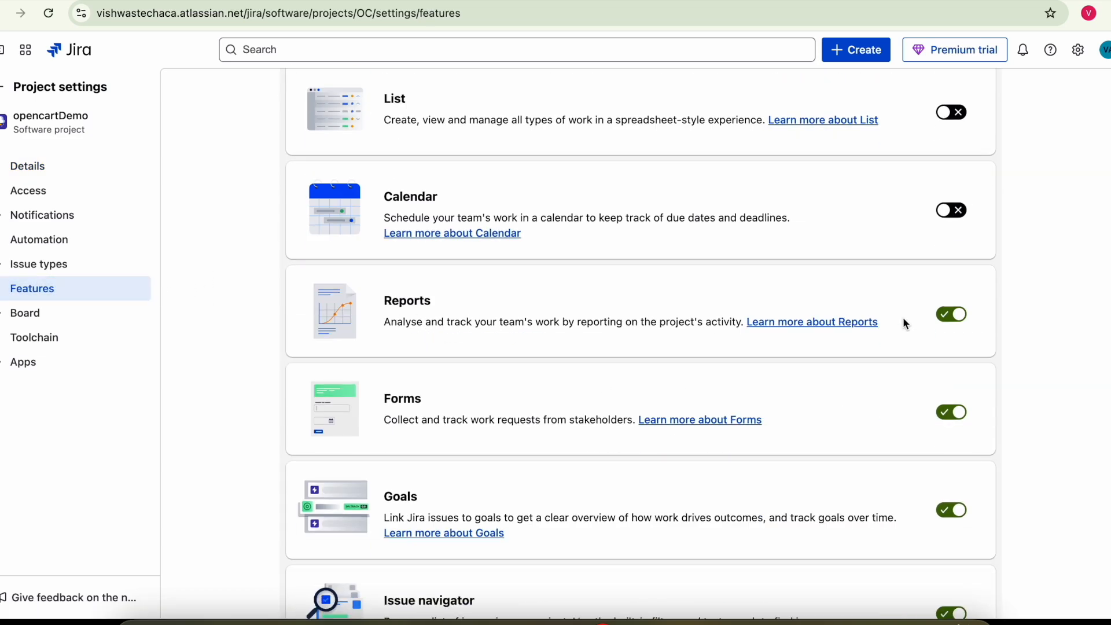
pyautogui.scroll(-1, 810, 410)
pyautogui.scroll(-3, 808, 405)
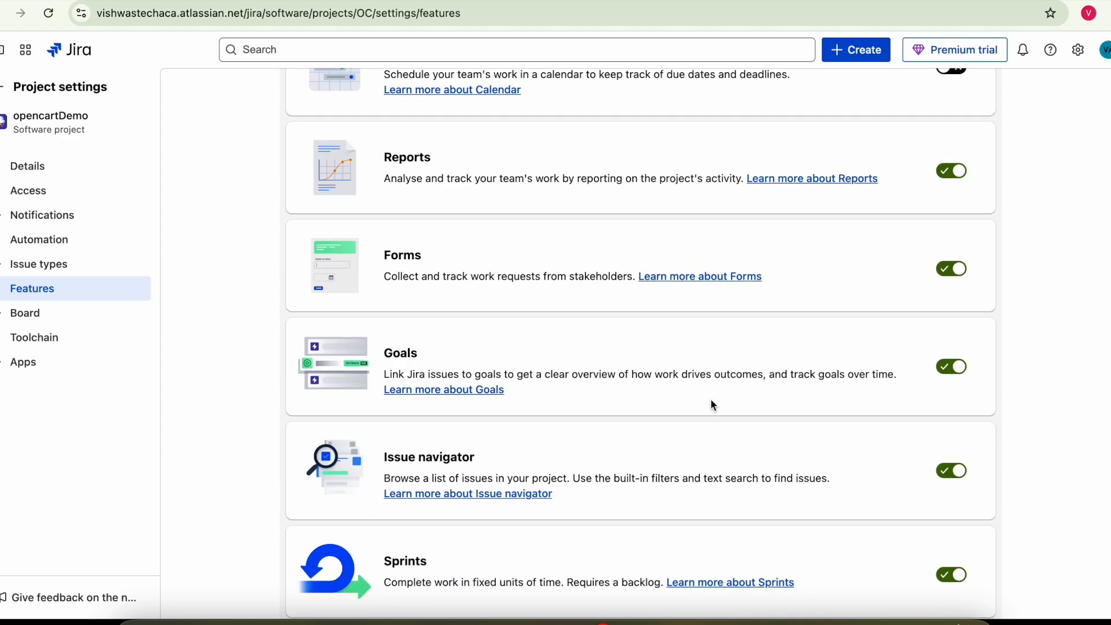
pyautogui.scroll(-4, 751, 403)
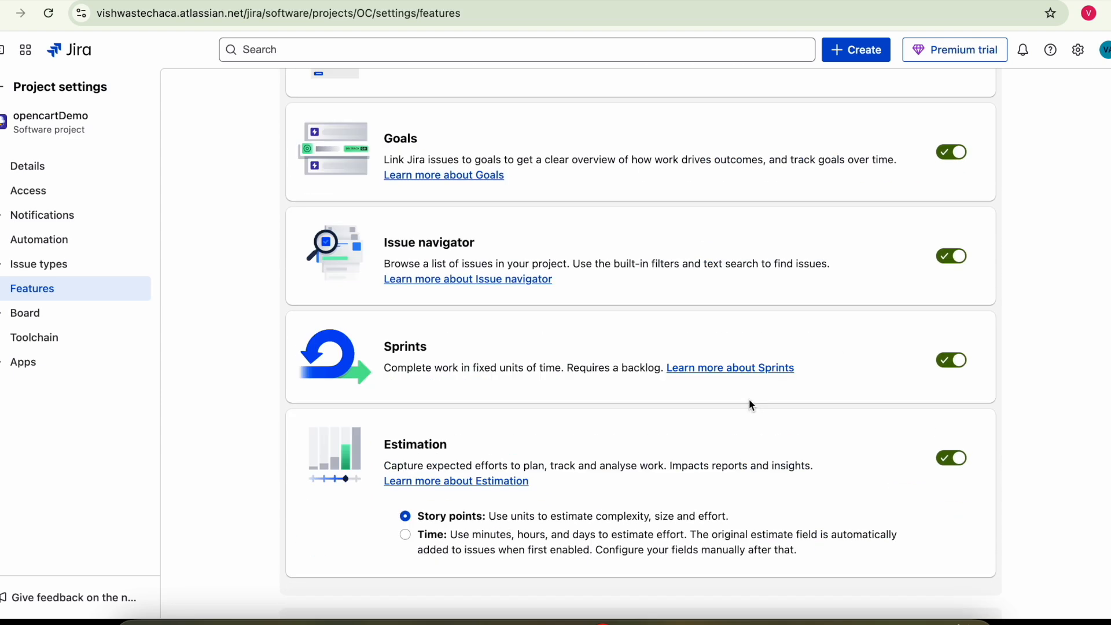
pyautogui.scroll(9, 746, 403)
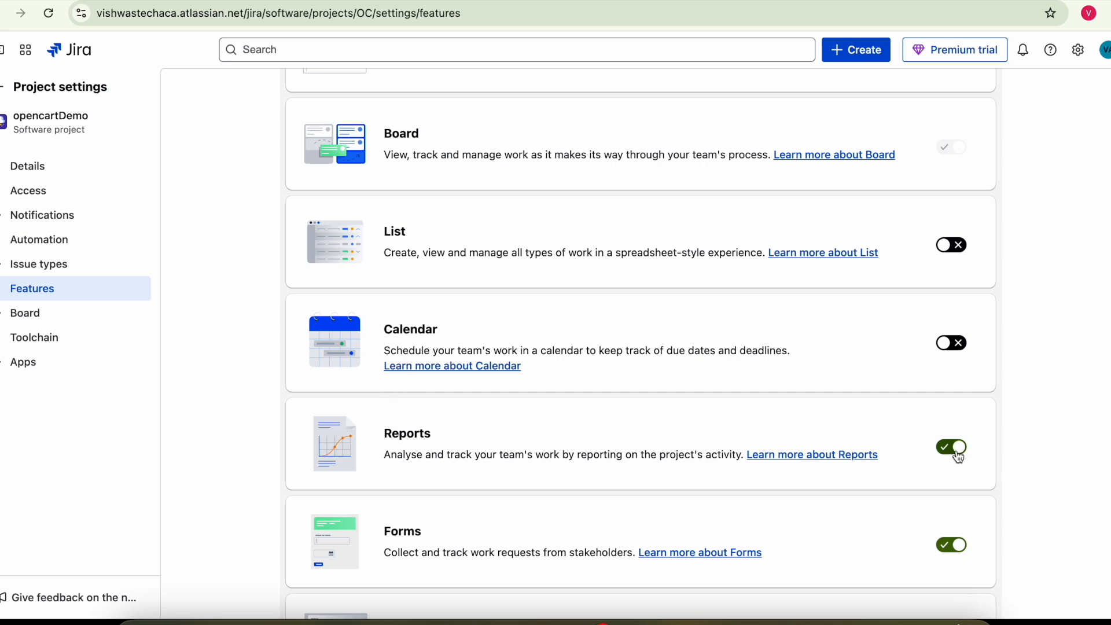
pyautogui.scroll(5, 967, 456)
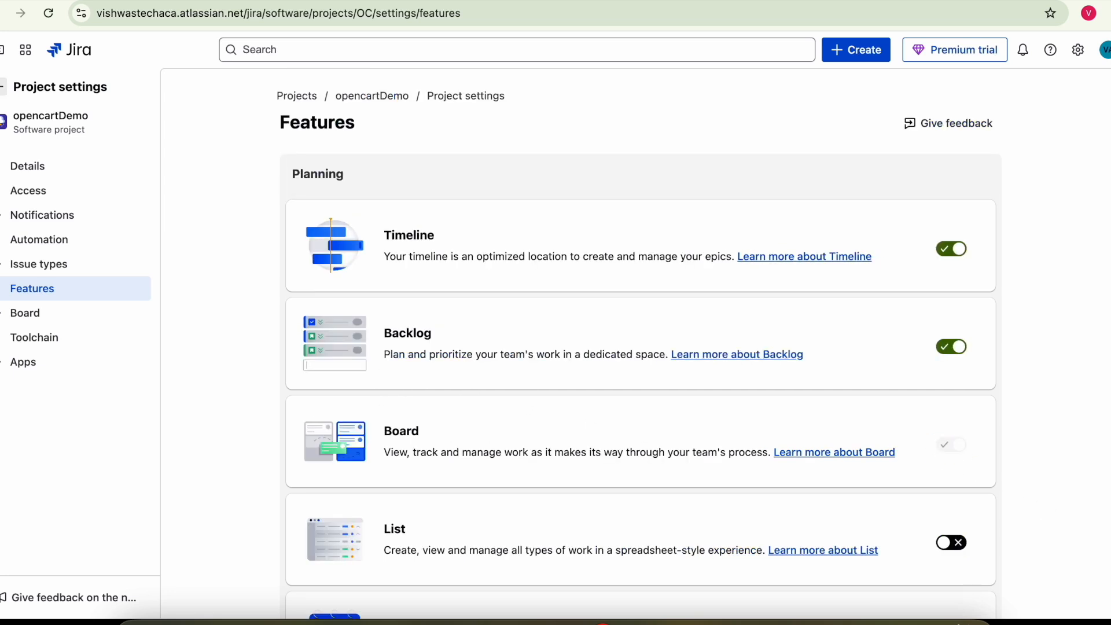
pyautogui.click(3, 87)
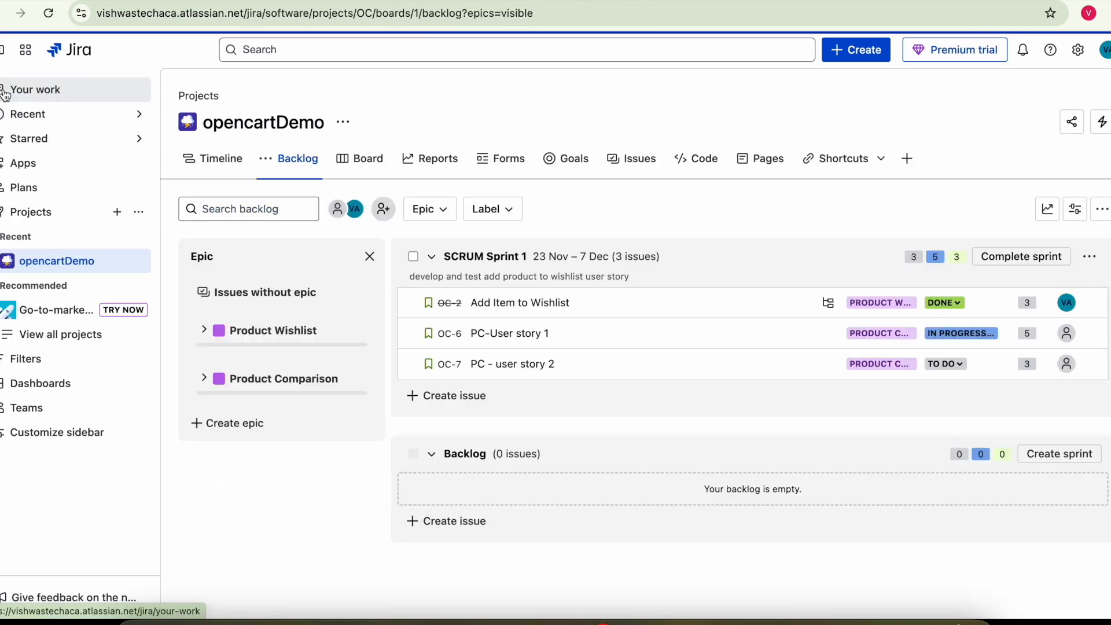
# - Open the Burnup report for SCRUM Sprint 1 using Story points as the estimation
pyautogui.click(438, 168)
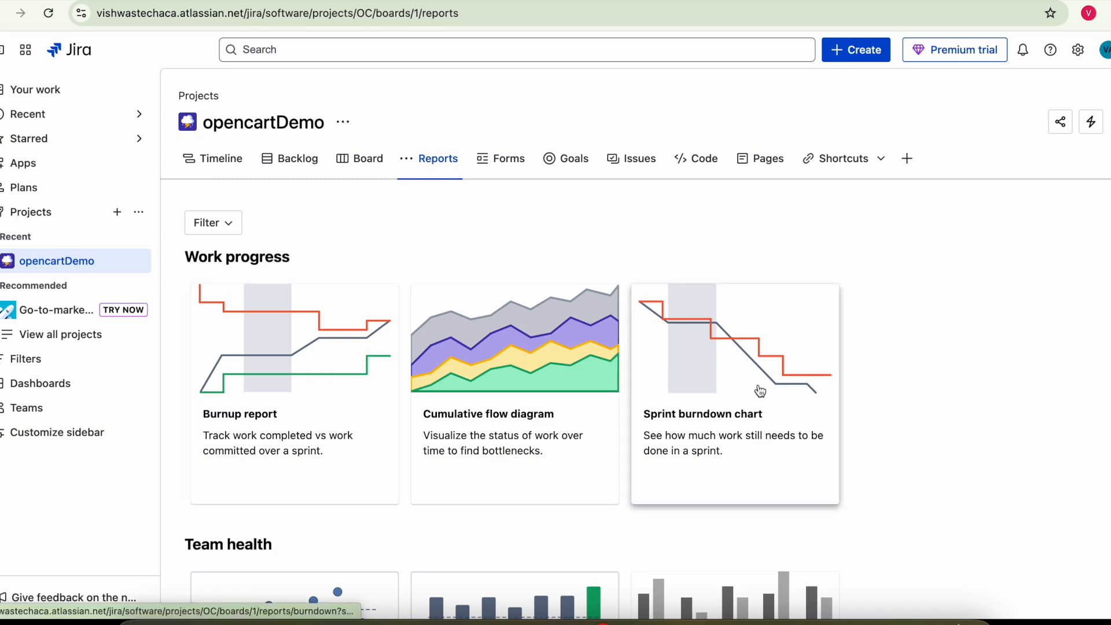
pyautogui.scroll(-5, 761, 392)
pyautogui.scroll(1, 380, 268)
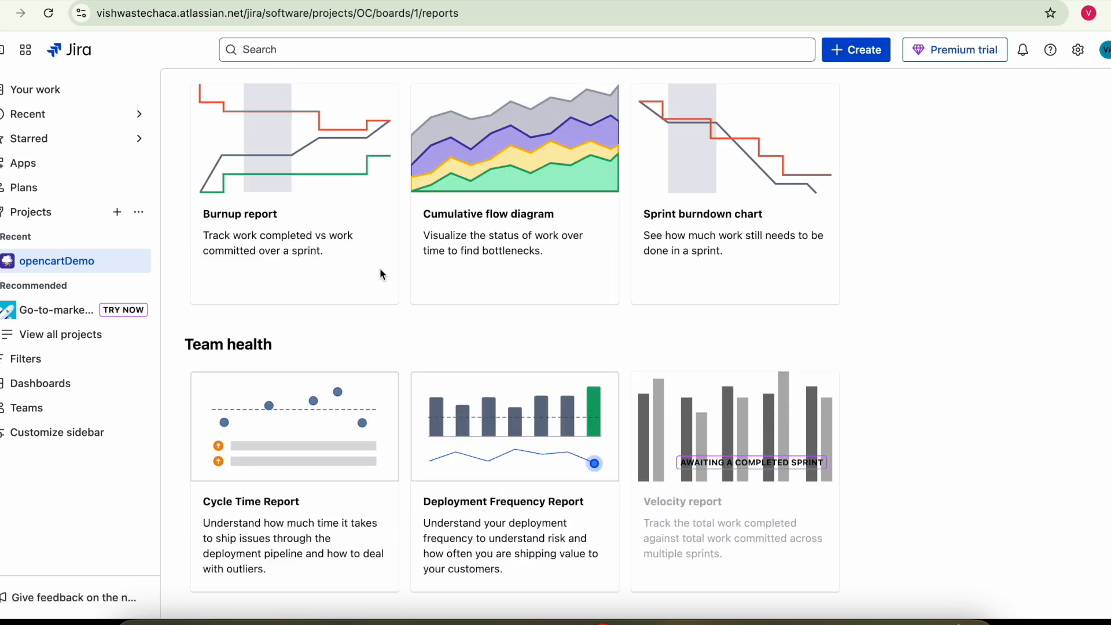
pyautogui.scroll(3, 380, 268)
pyautogui.click(309, 313)
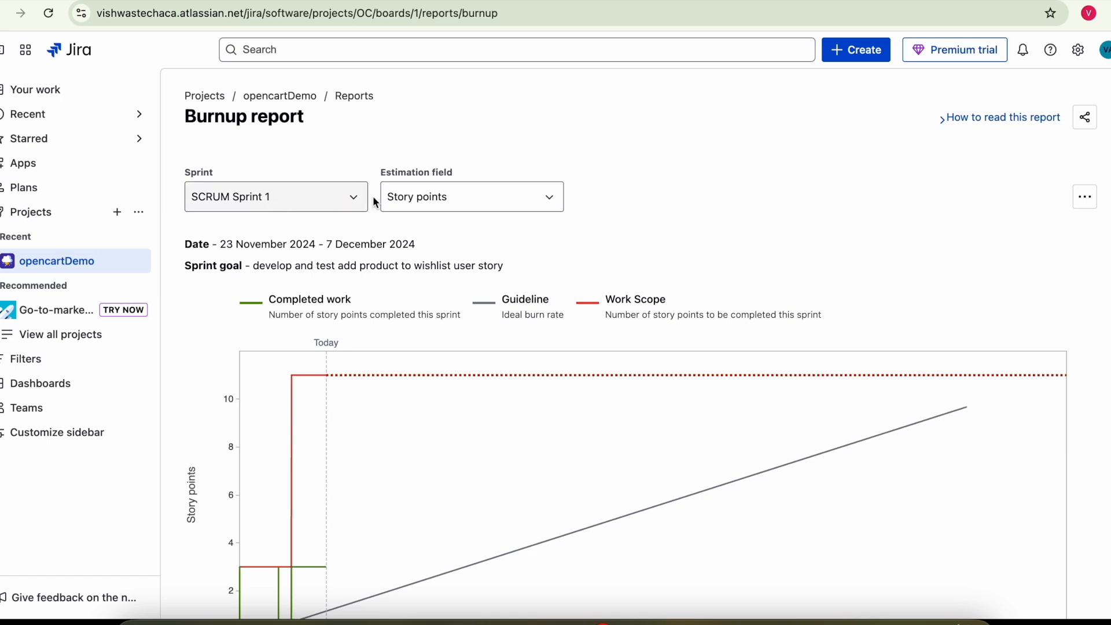
pyautogui.click(450, 206)
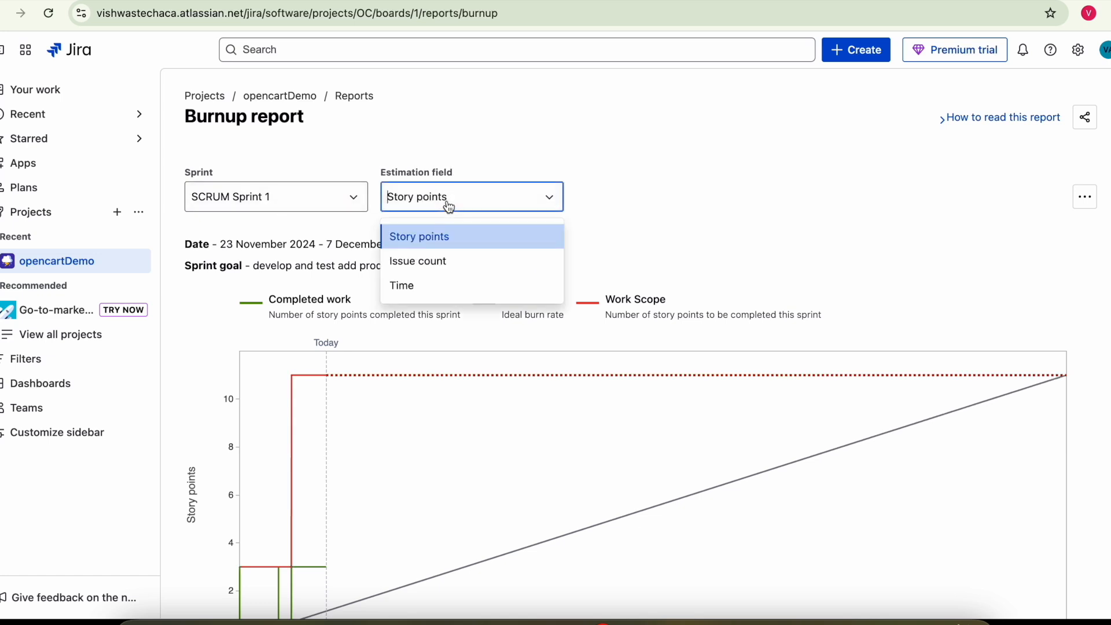
pyautogui.click(453, 215)
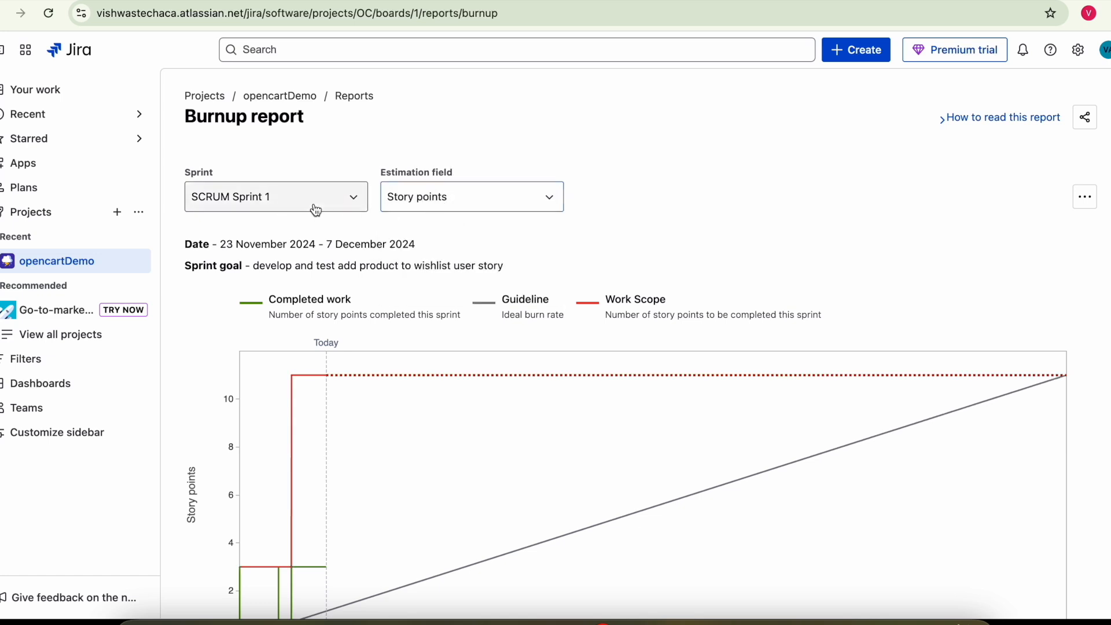
pyautogui.click(295, 196)
pyautogui.click(299, 200)
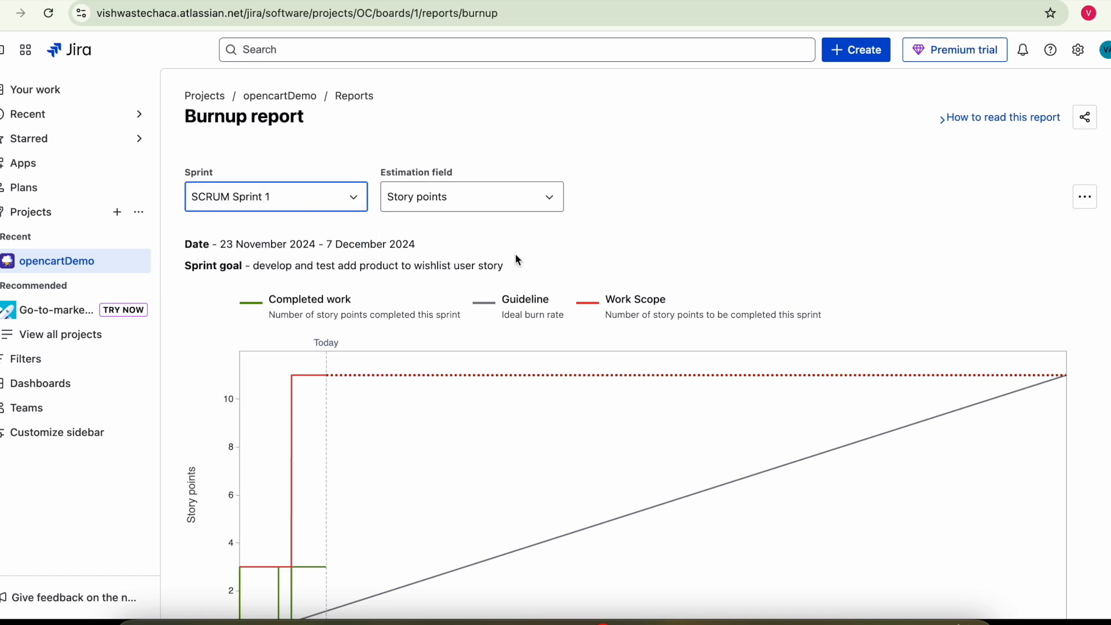
# - Review the report's sprint date range, then return to the opencartDemo board
pyautogui.scroll(-3, 615, 237)
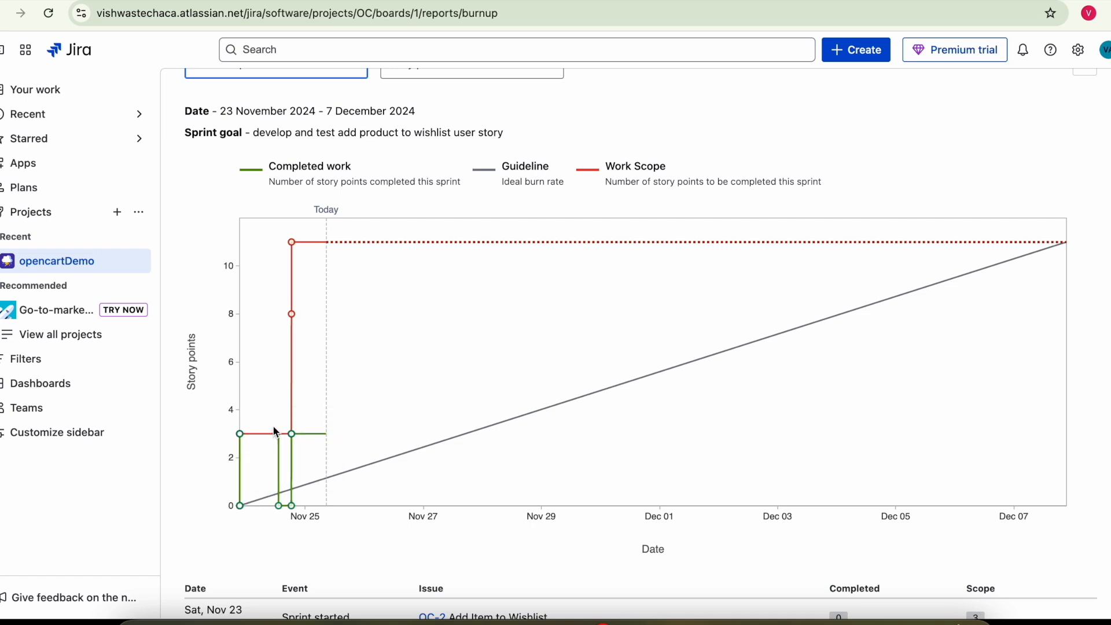
pyautogui.moveTo(285, 512)
pyautogui.scroll(3, 1019, 308)
pyautogui.moveTo(221, 244); pyautogui.dragTo(370, 245)
pyautogui.scroll(-2, 594, 290)
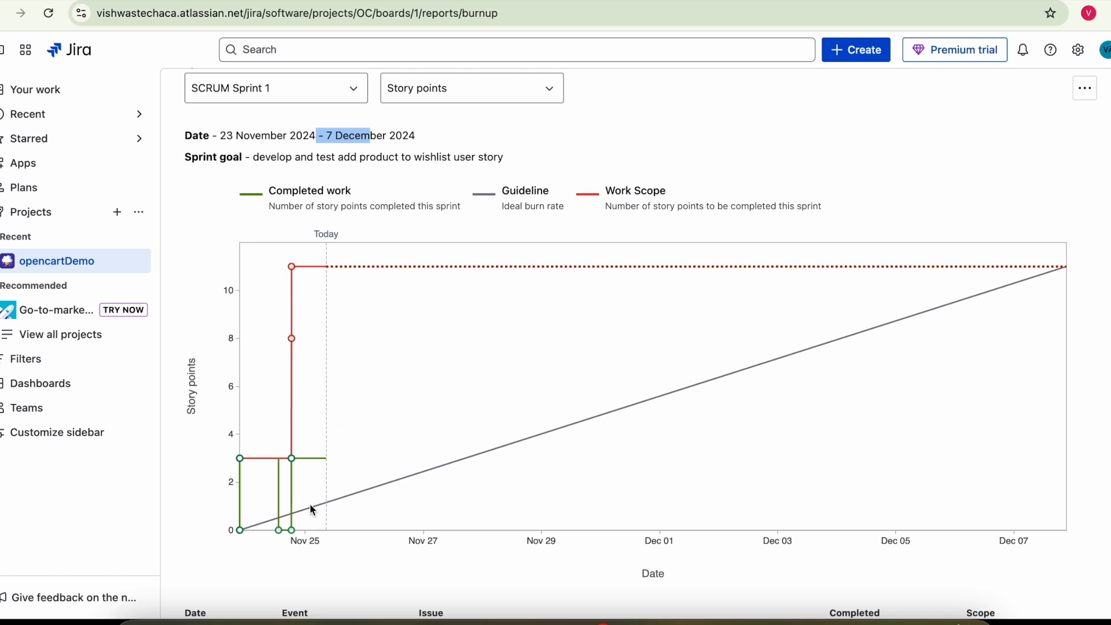
pyautogui.scroll(-1, 335, 463)
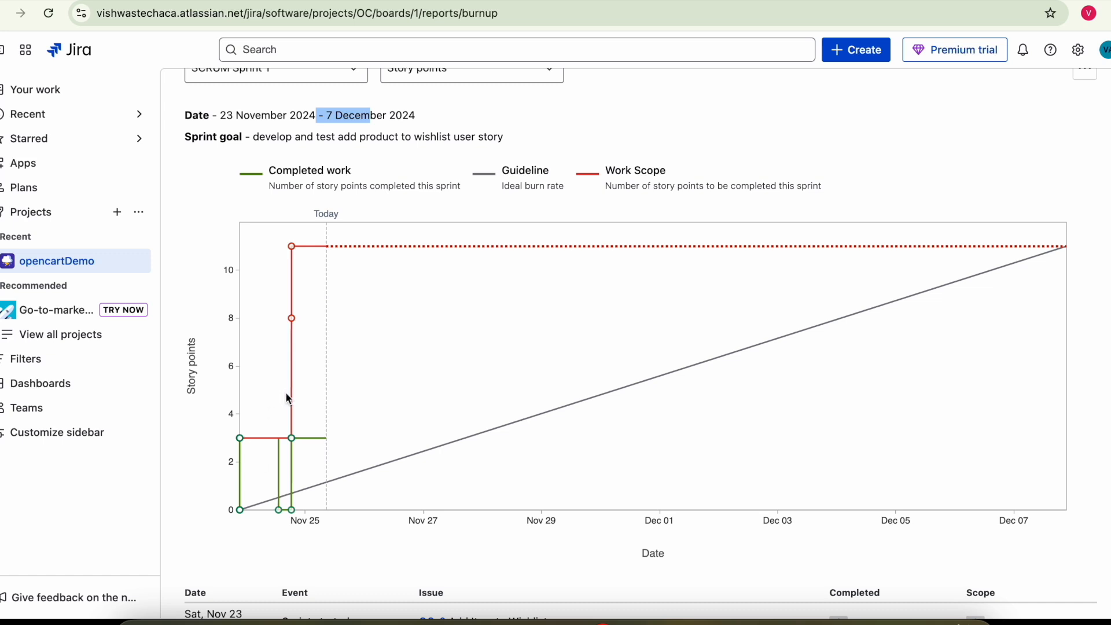
pyautogui.click(88, 259)
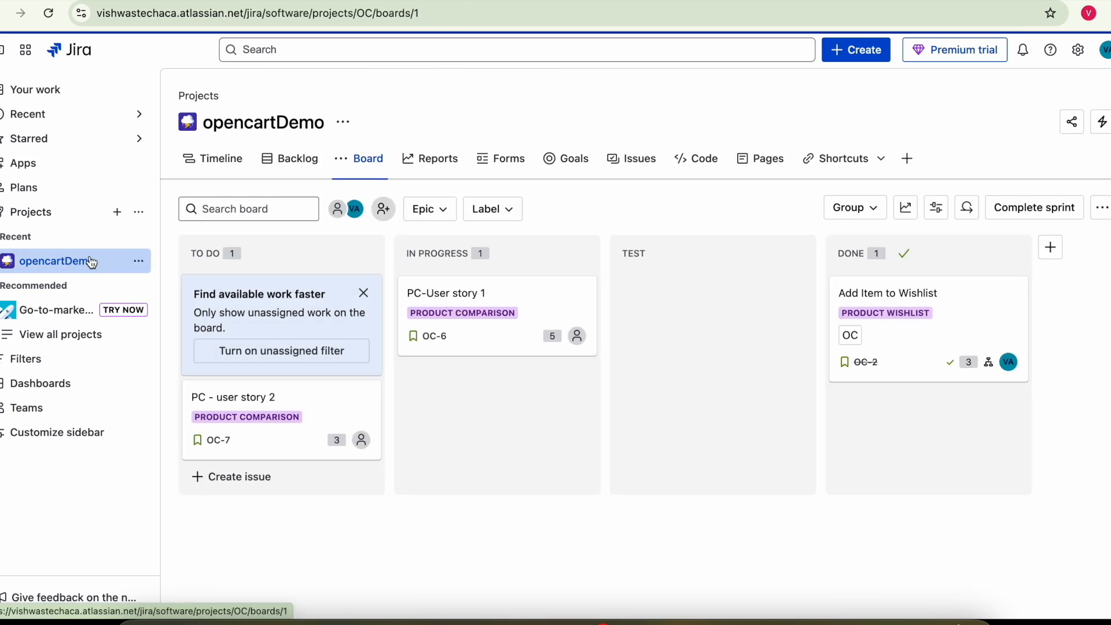
# - Attempt to complete SCRUM Sprint 1, which is blocked by OC-2's incomplete subtasks
pyautogui.click(291, 163)
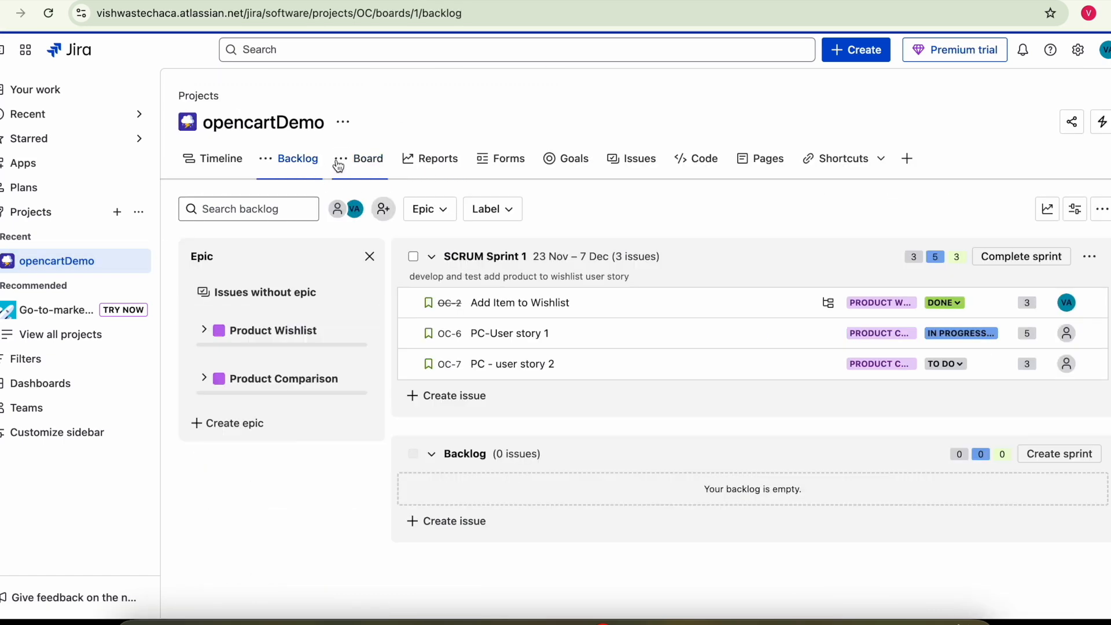
pyautogui.click(370, 159)
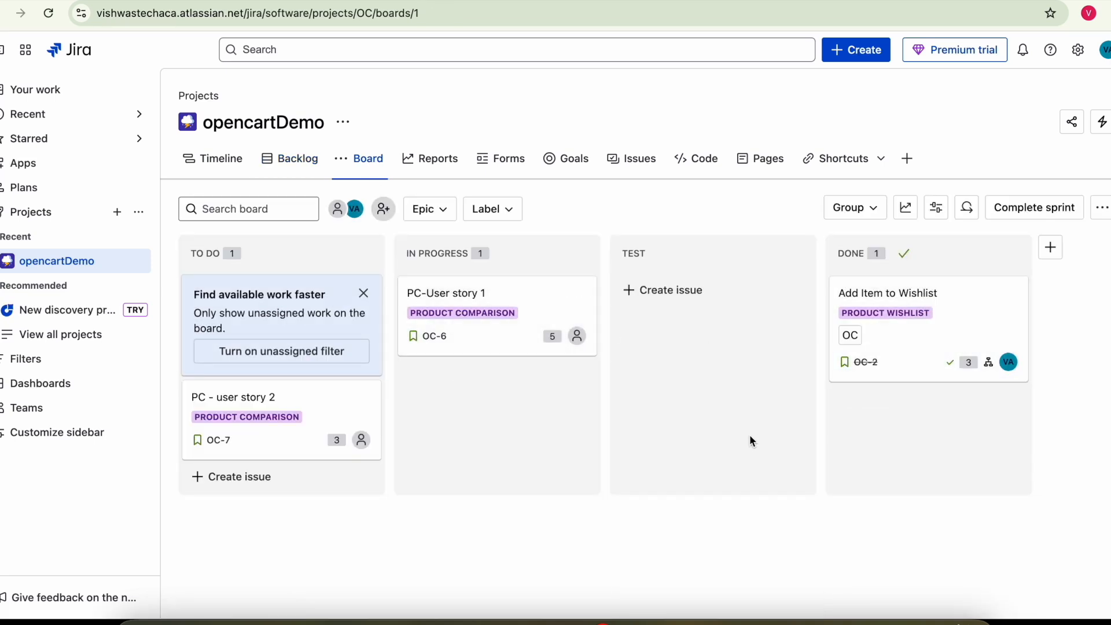
pyautogui.click(1025, 215)
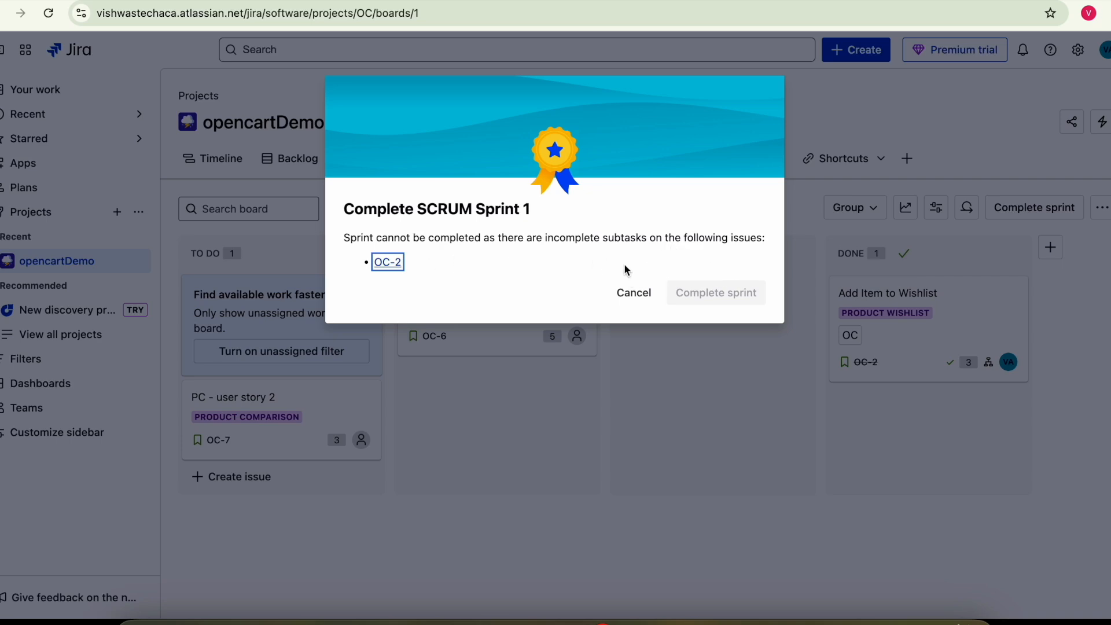
# - Cancel the Complete SCRUM Sprint 1 dialog and open the Add Item to Wishlist card
pyautogui.click(632, 294)
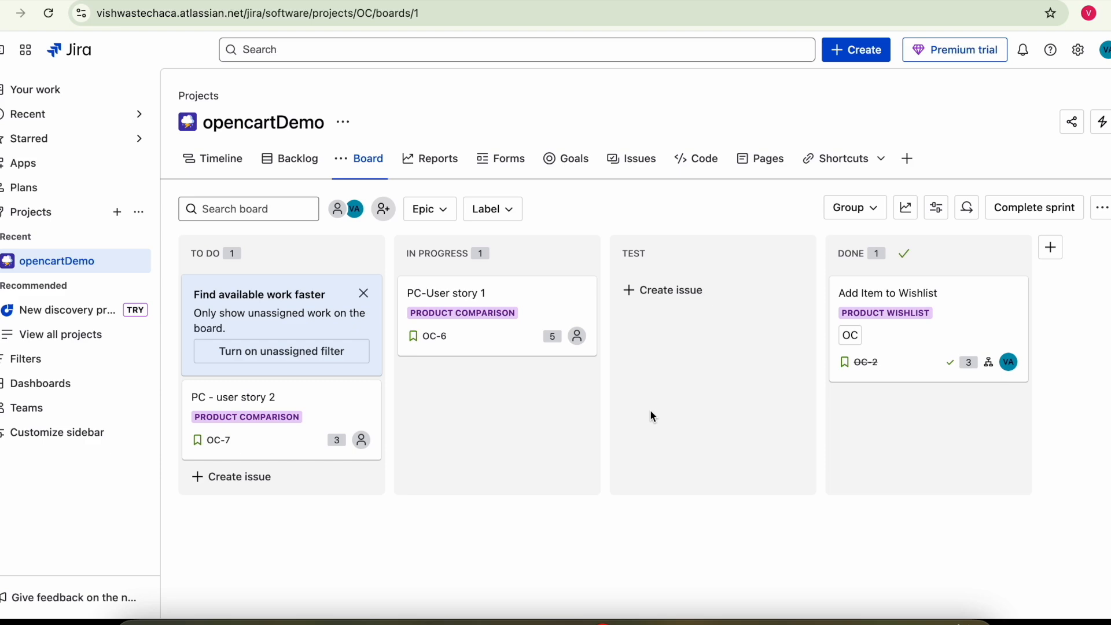
pyautogui.click(865, 362)
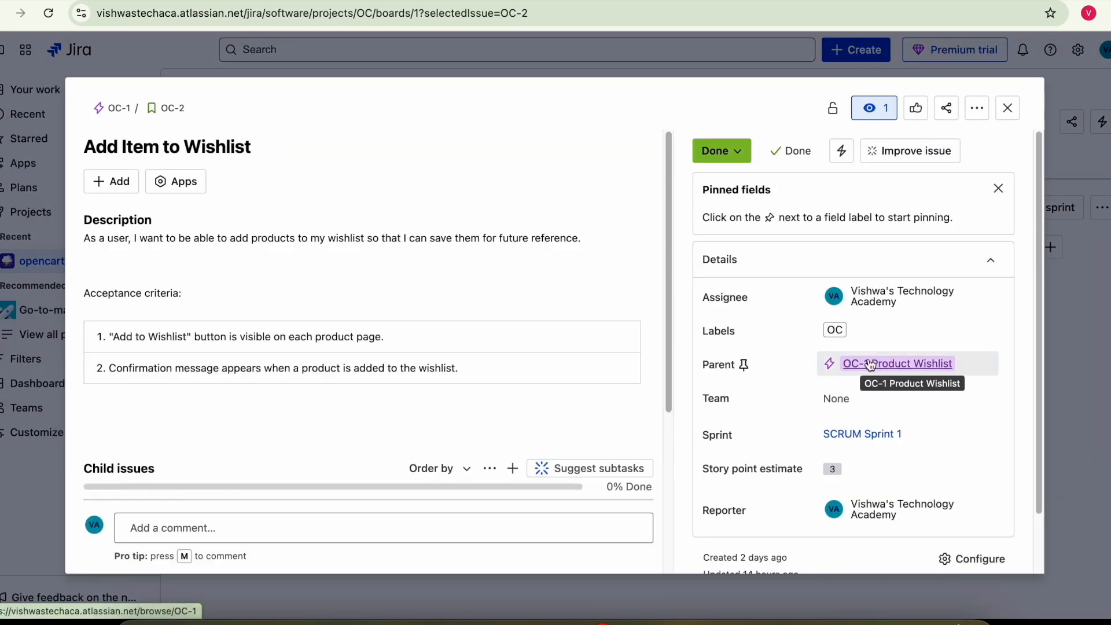
# - Set subtasks OC-3 Design Wishlist Icon and OC-4 Implement Frontend to Done, then close OC-2
pyautogui.scroll(-2, 943, 367)
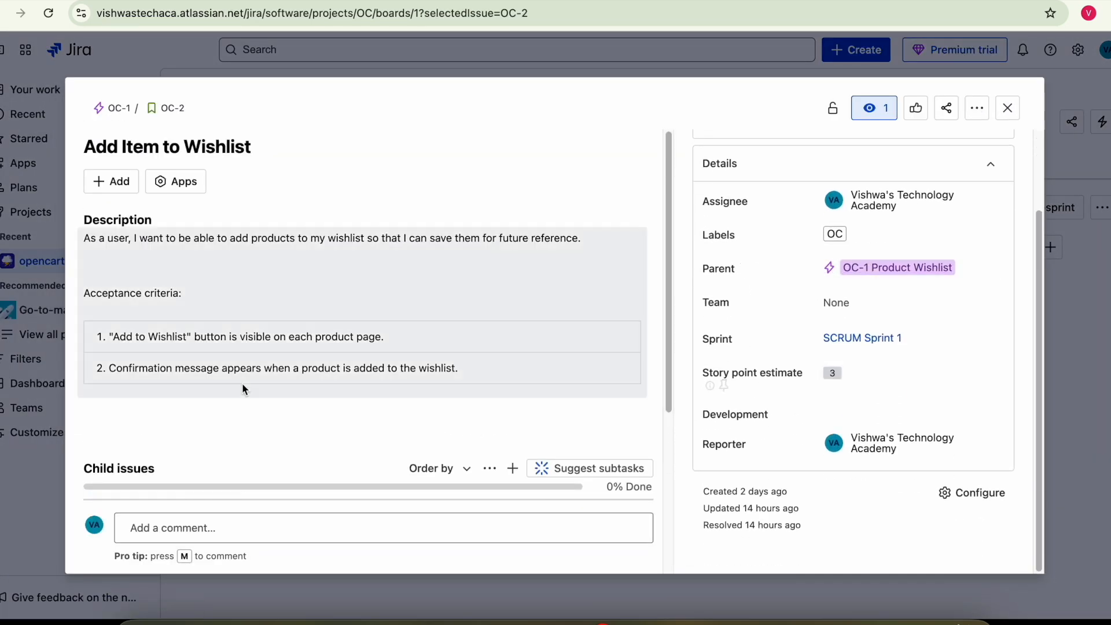
pyautogui.scroll(-4, 231, 381)
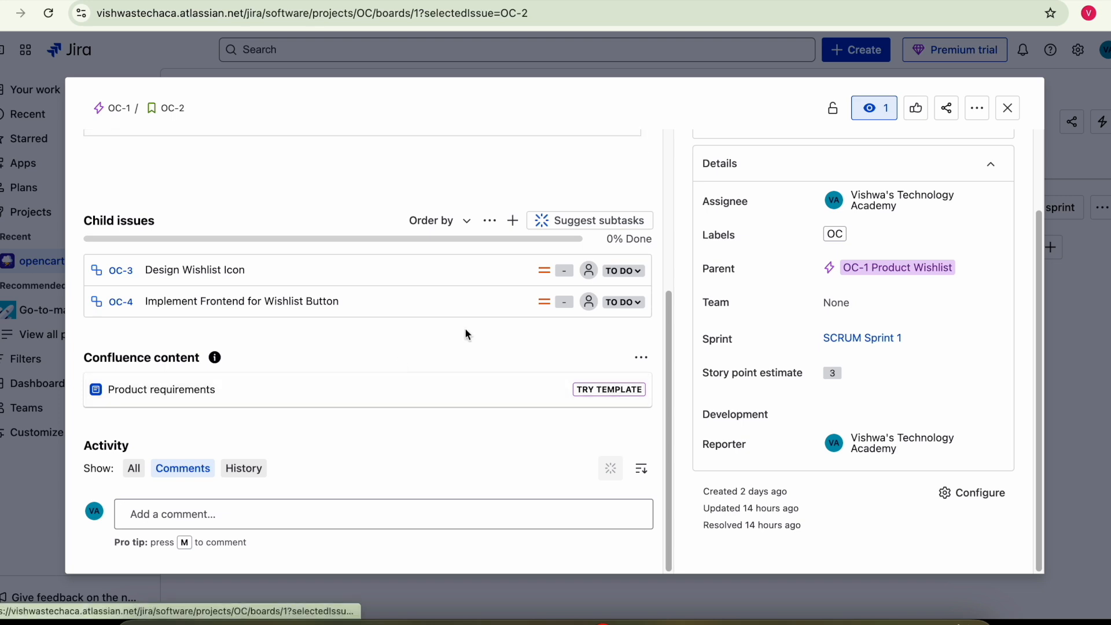
pyautogui.click(624, 271)
pyautogui.click(631, 340)
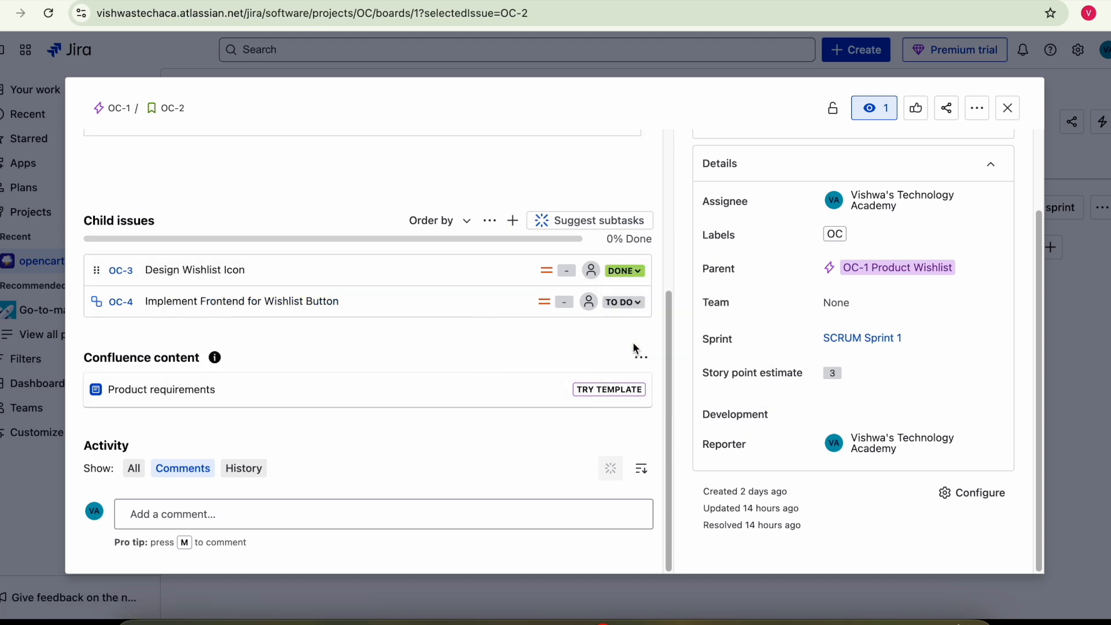
pyautogui.click(623, 302)
pyautogui.click(627, 373)
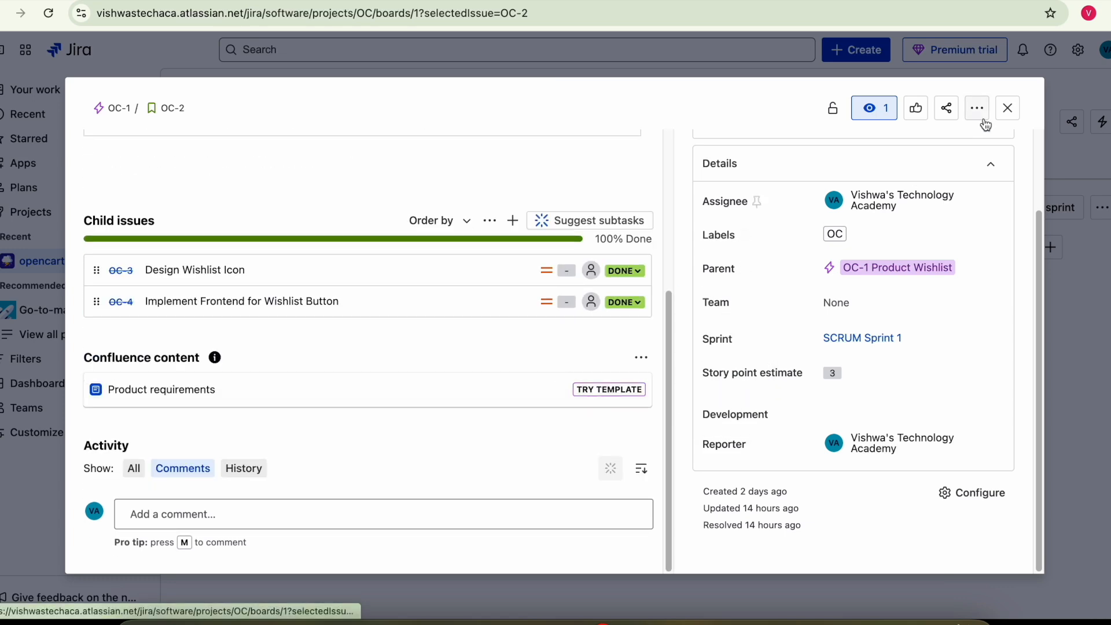
pyautogui.click(1007, 109)
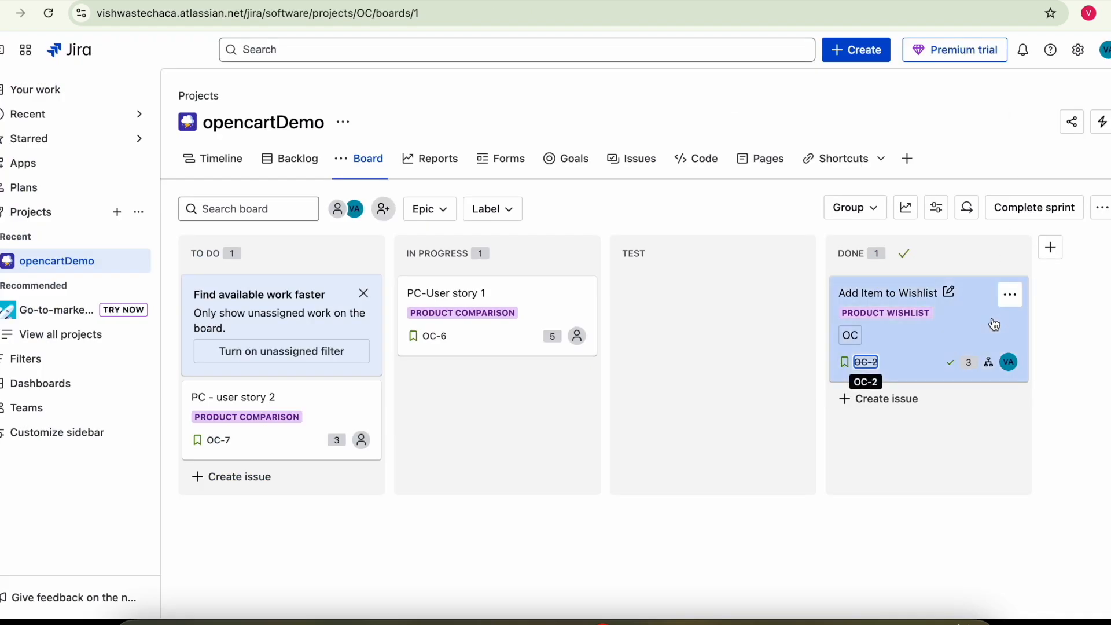
pyautogui.click(1056, 213)
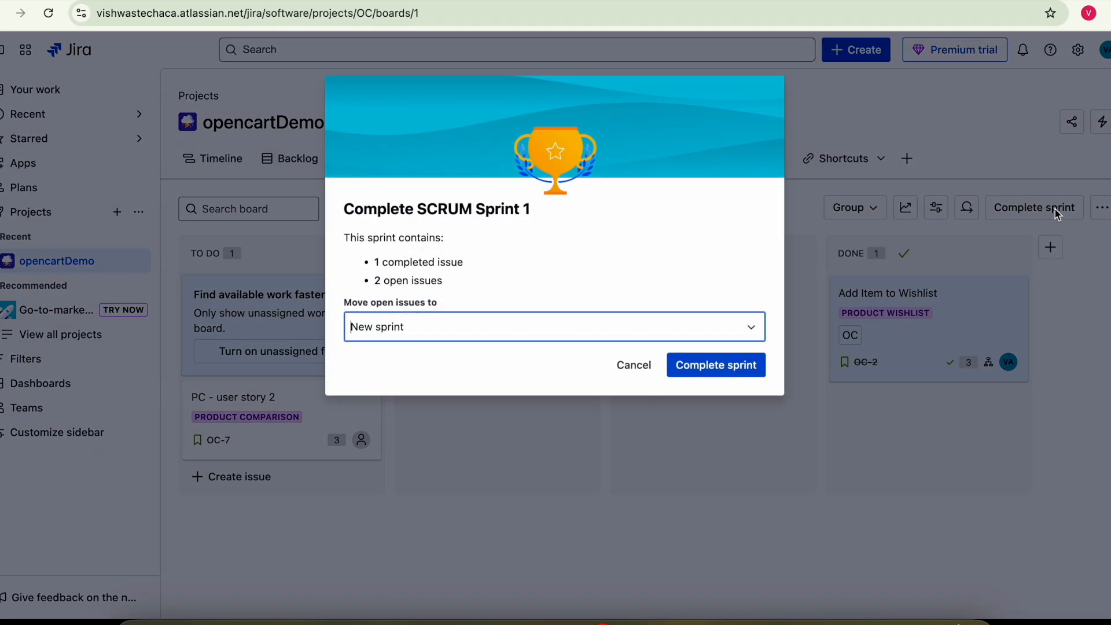
pyautogui.moveTo(379, 263); pyautogui.dragTo(438, 263)
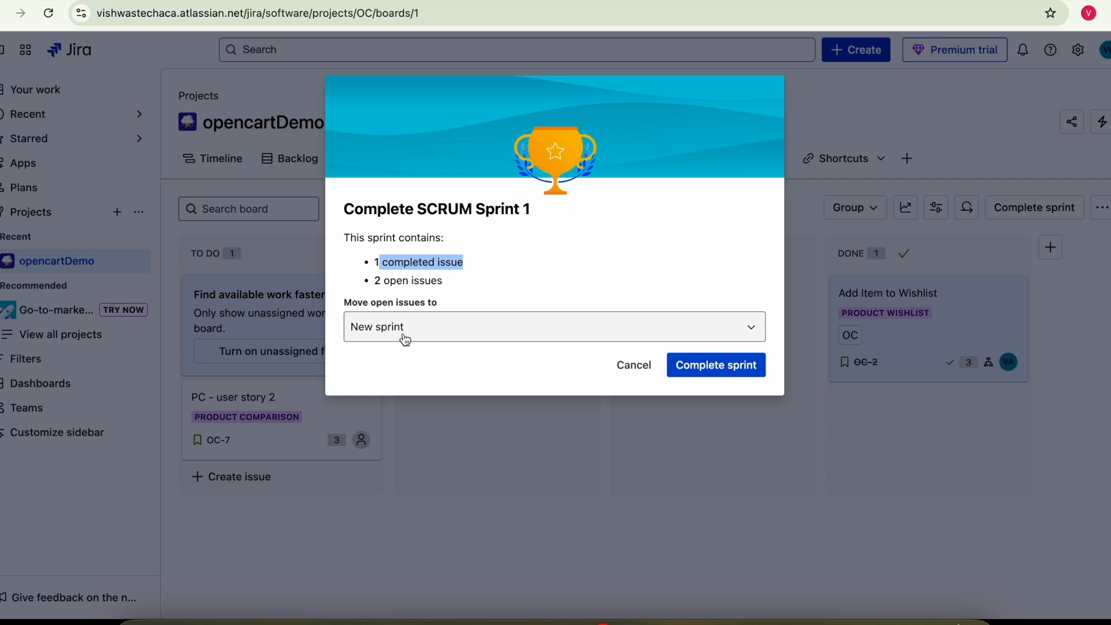
pyautogui.click(622, 366)
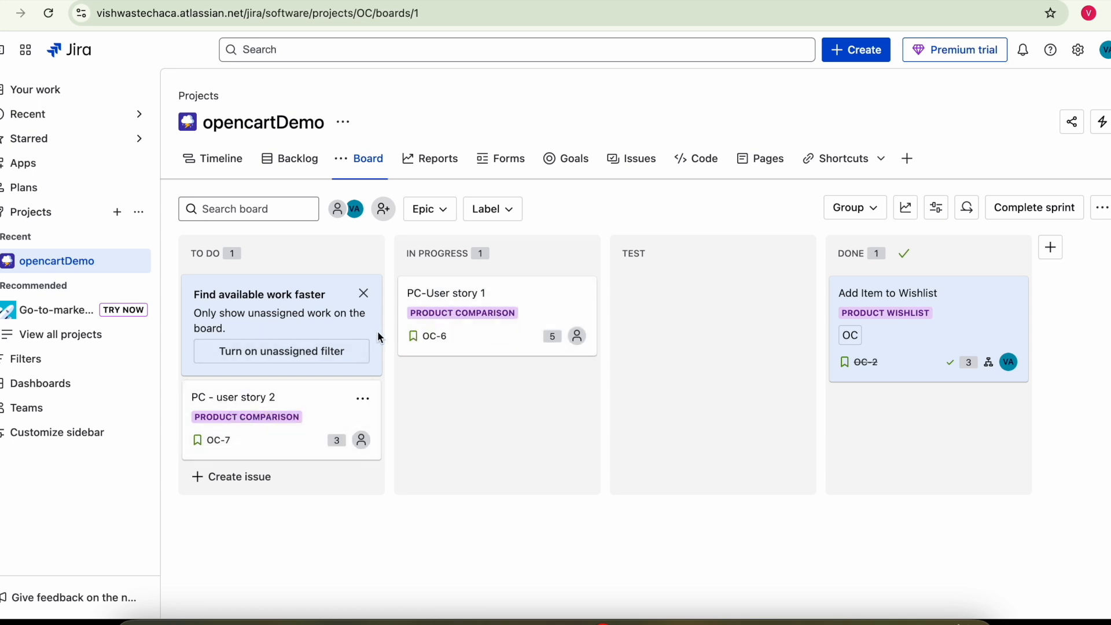
pyautogui.click(299, 168)
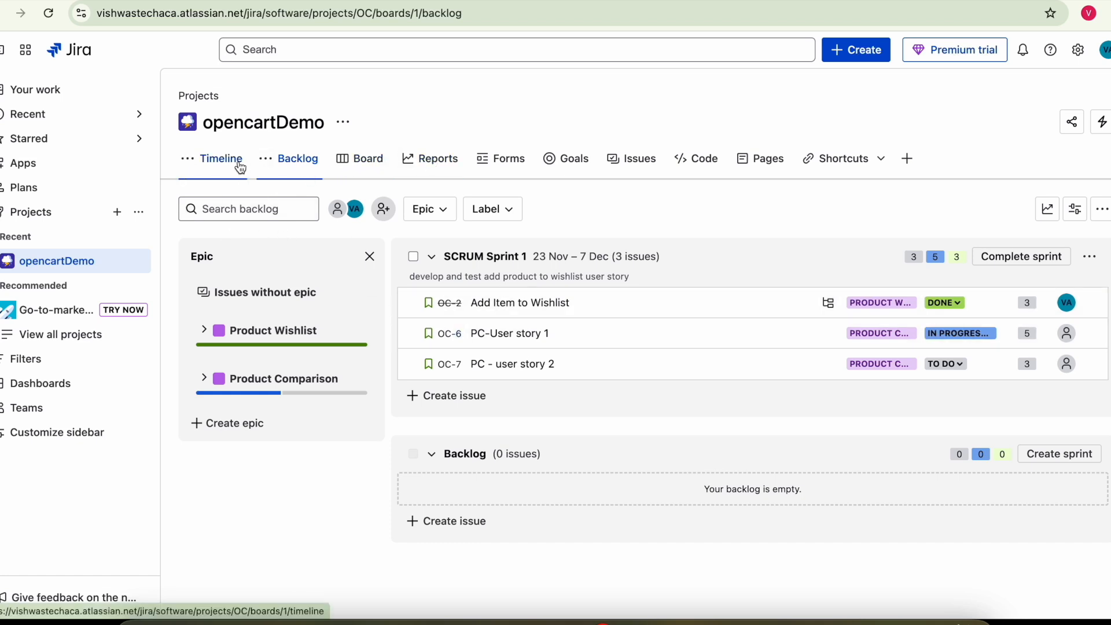
pyautogui.click(370, 159)
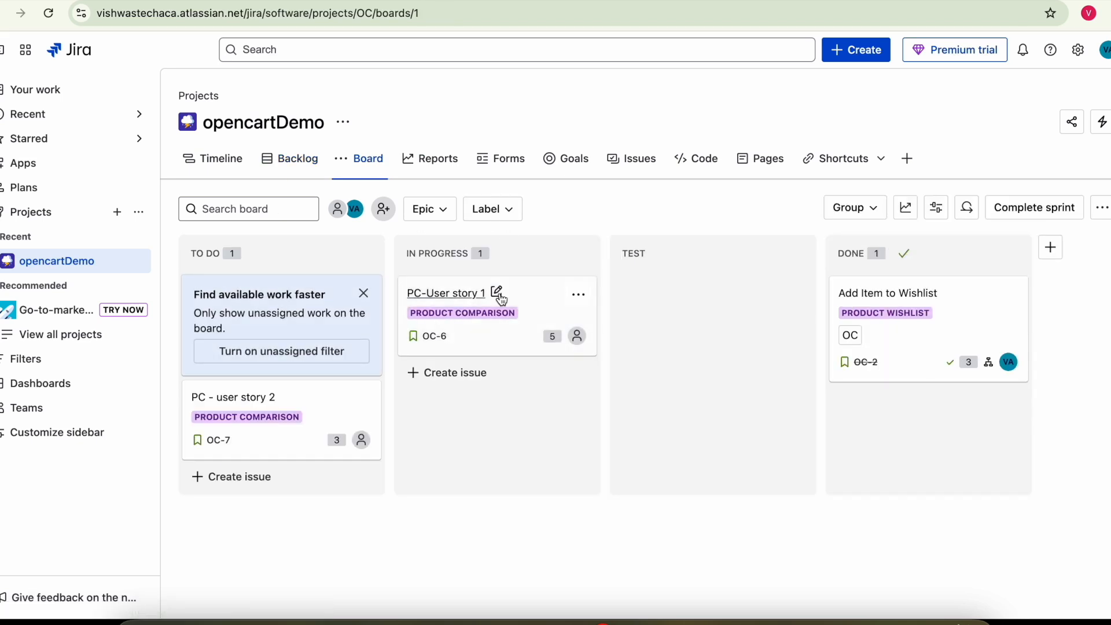
# - Create a Bug issue with summary 'bug1' and description 'bug', saved as OC-8
pyautogui.click(861, 53)
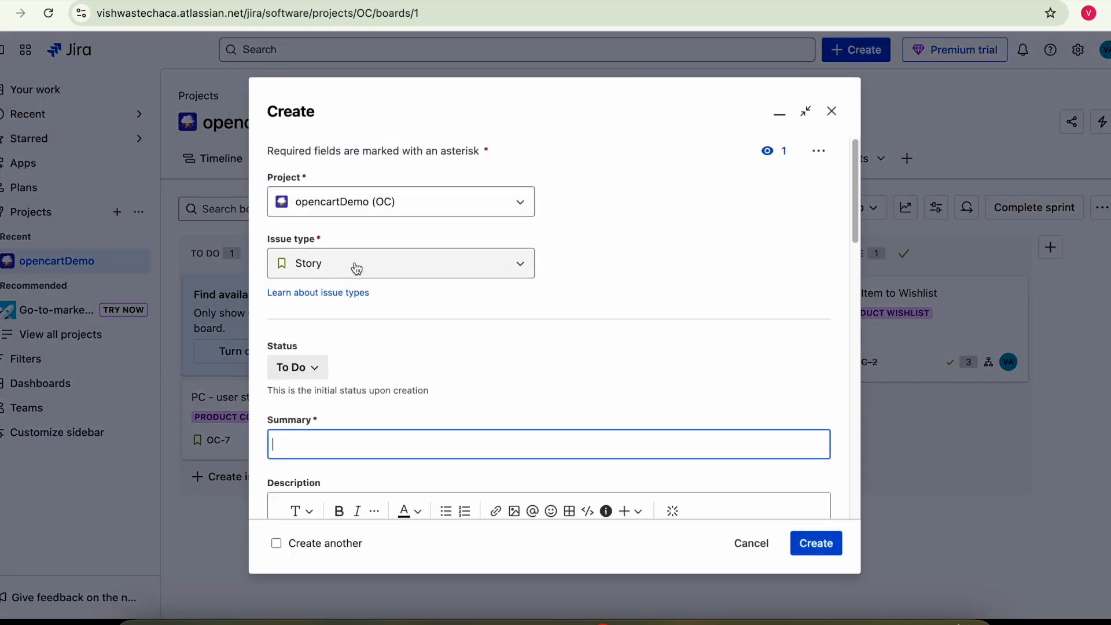
pyautogui.click(359, 274)
pyautogui.click(324, 324)
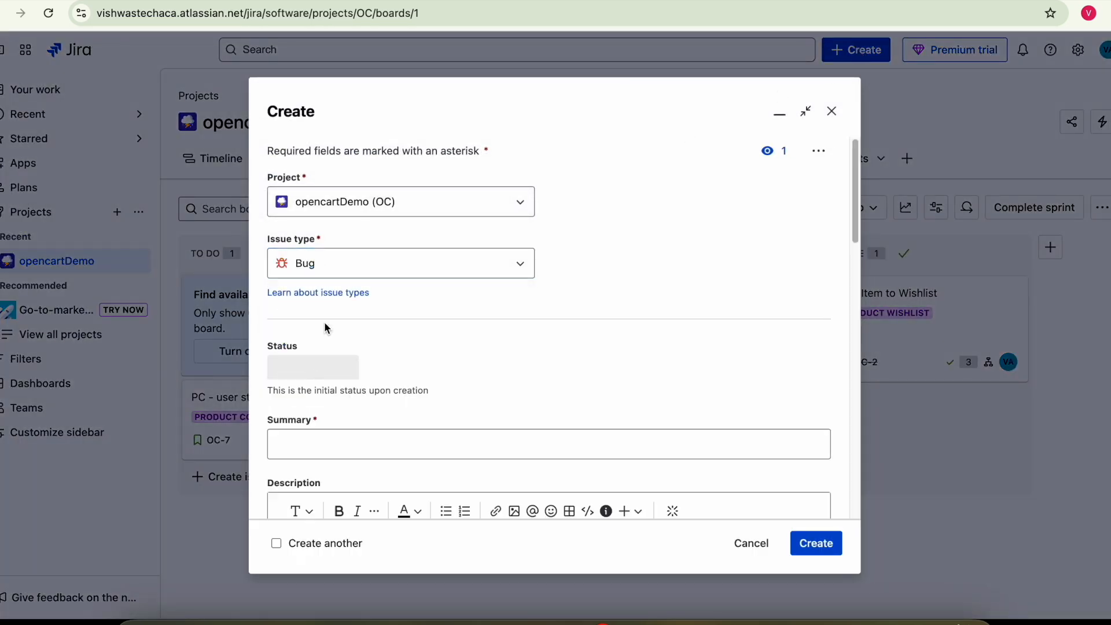
pyautogui.click(307, 452)
pyautogui.scroll(-5, 346, 398)
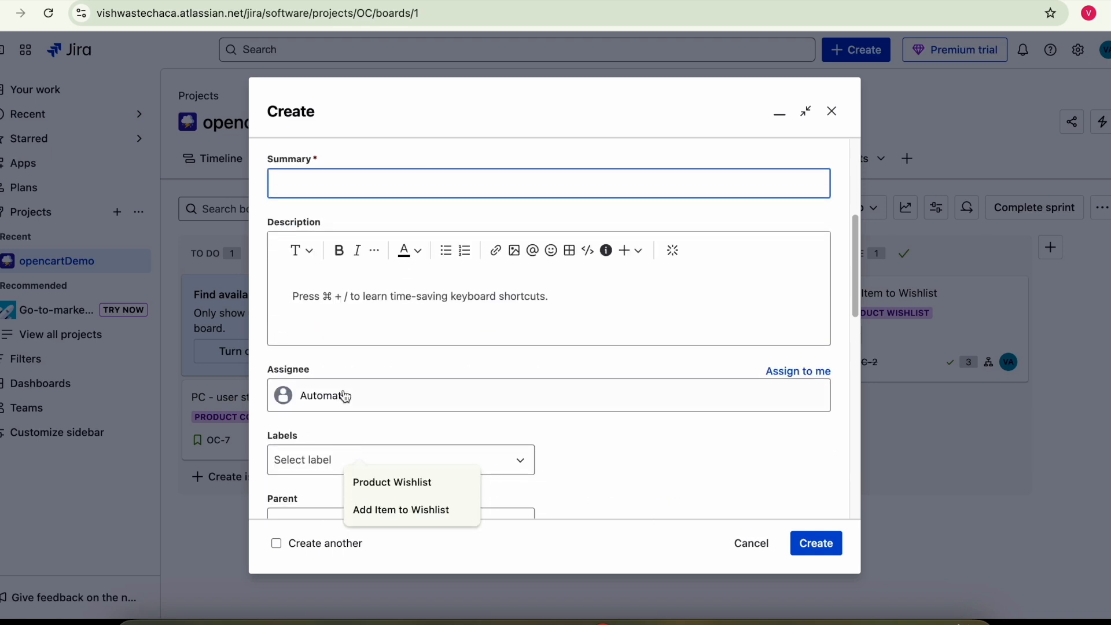
pyautogui.write('bug1')
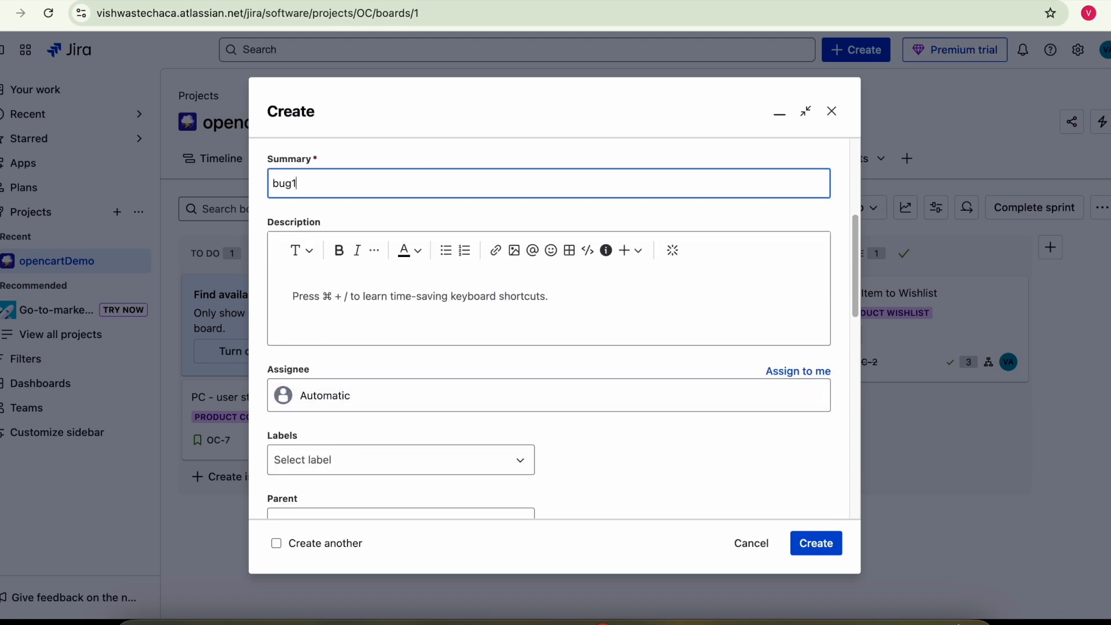
pyautogui.click(303, 289)
pyautogui.write('bug1')
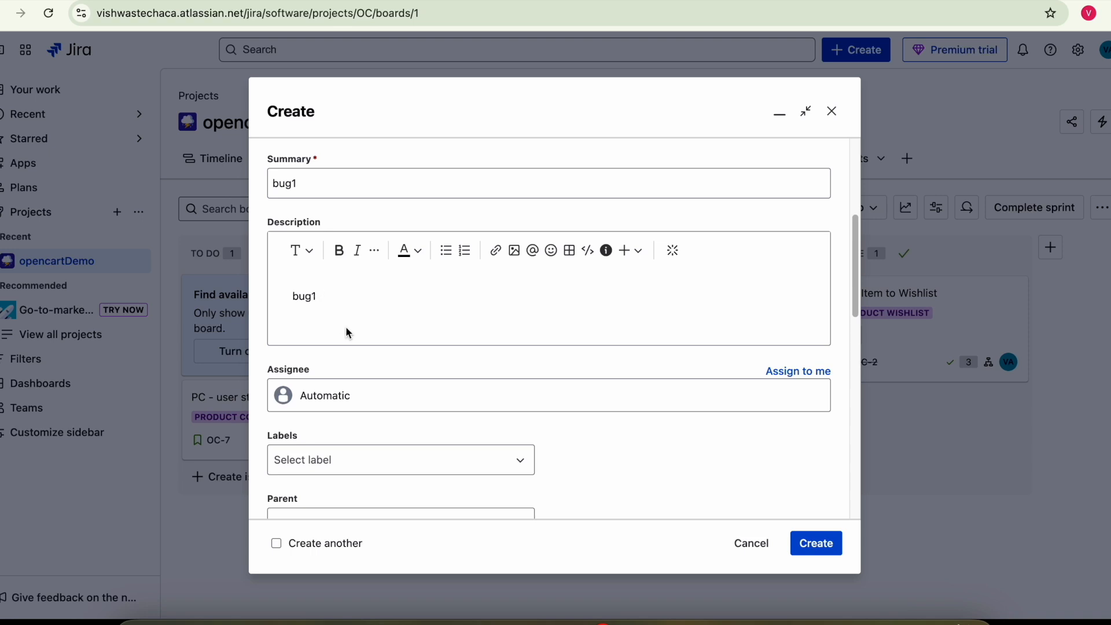
pyautogui.scroll(-8, 349, 334)
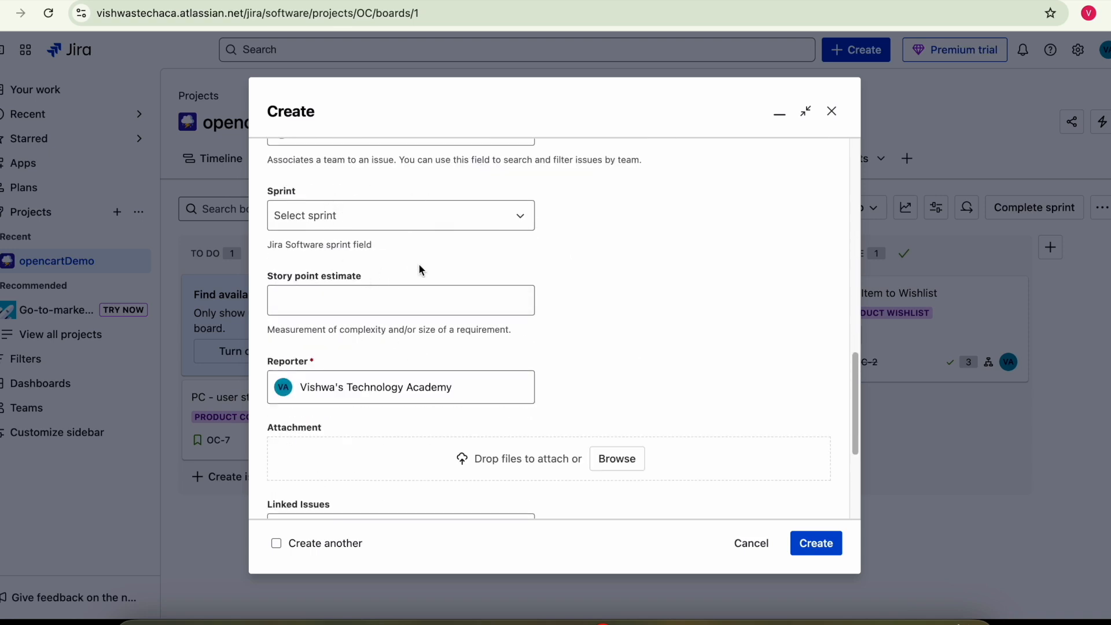
pyautogui.scroll(-5, 442, 240)
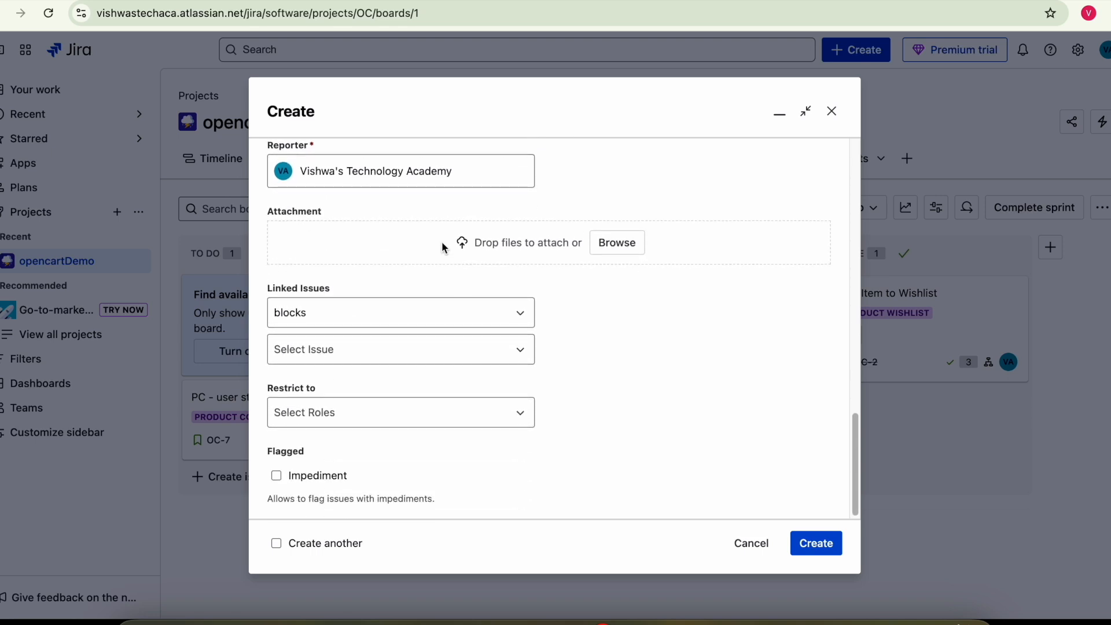
pyautogui.click(816, 544)
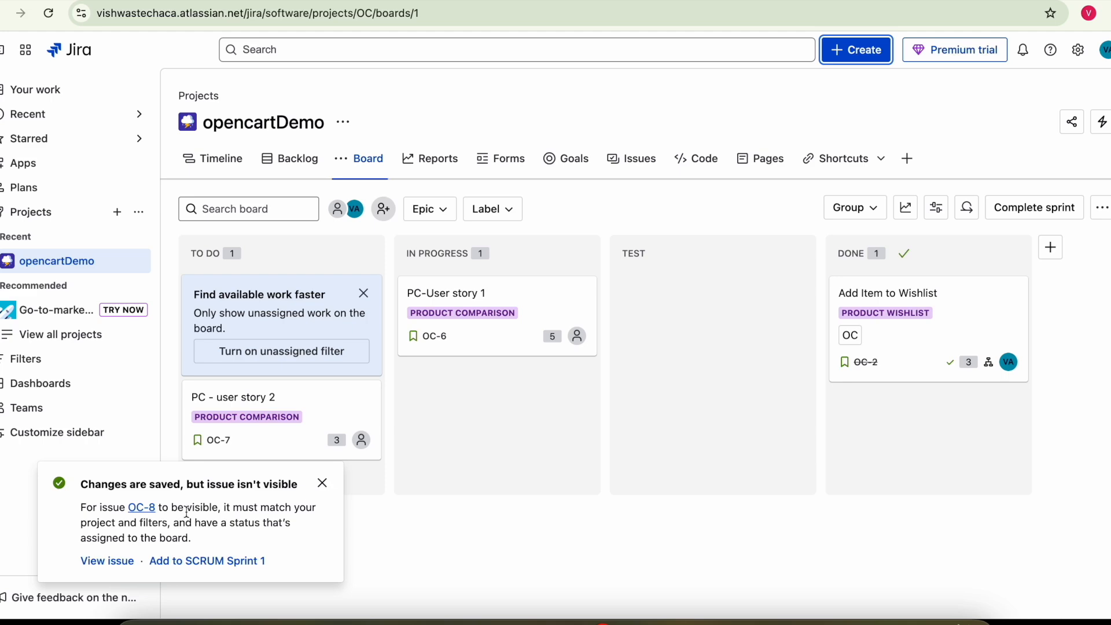
# - Add bug OC-8 to SCRUM Sprint 1 from its details, then close the notification and issue
pyautogui.click(141, 507)
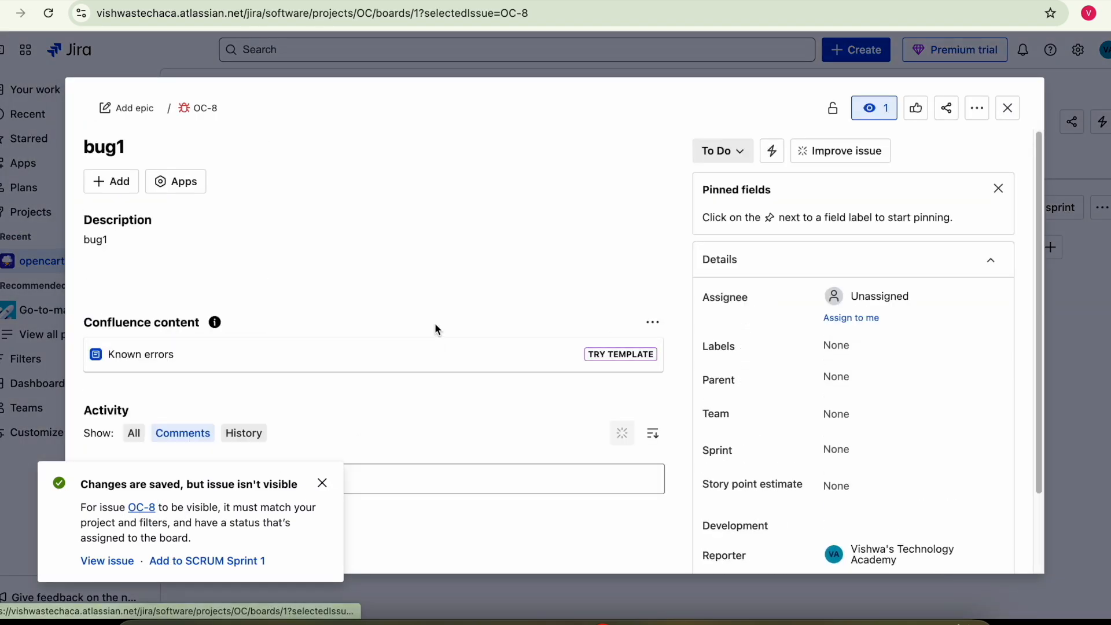
pyautogui.click(196, 566)
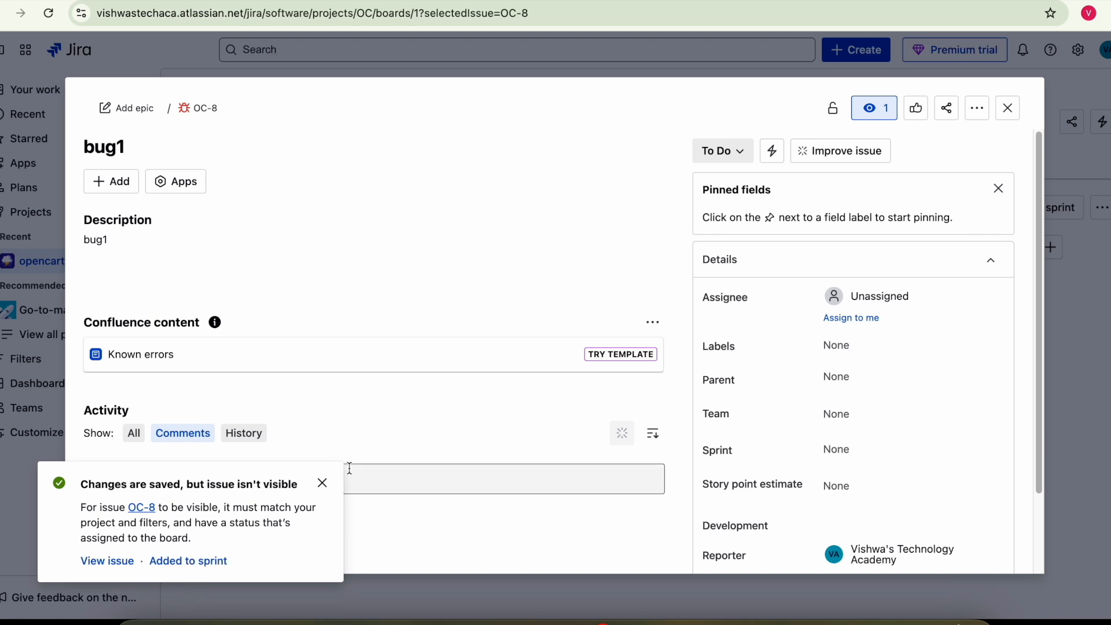
pyautogui.click(324, 484)
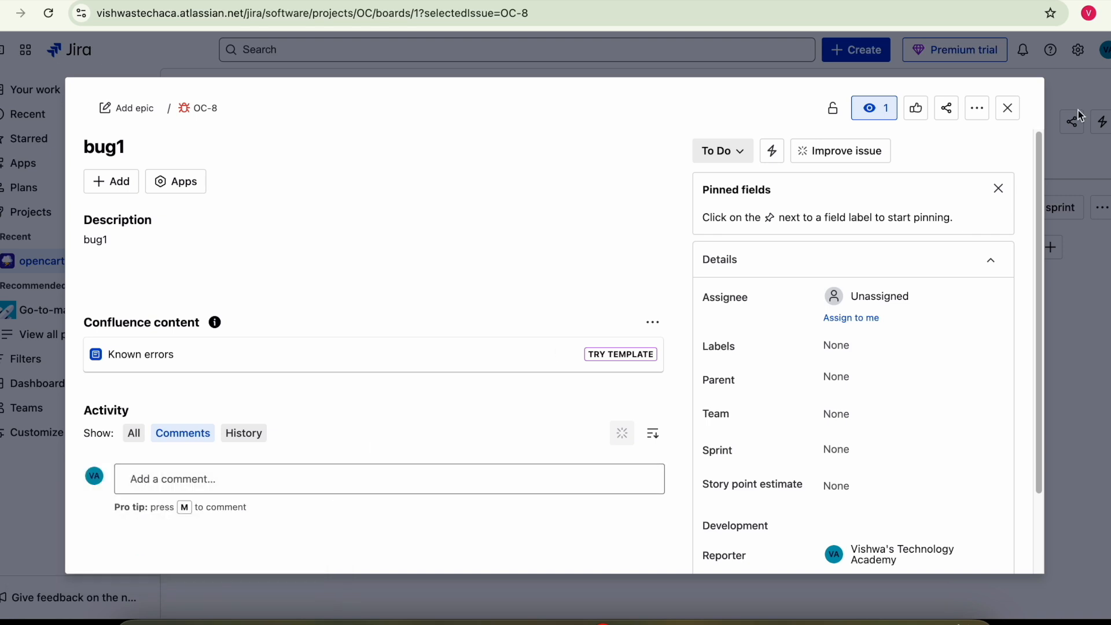
pyautogui.click(1009, 109)
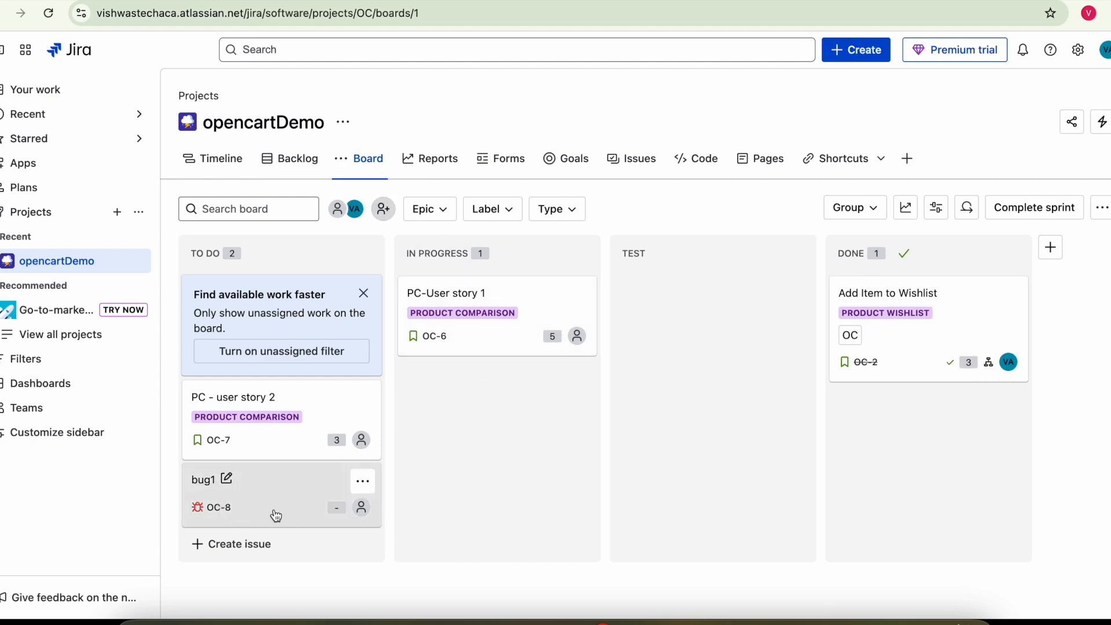
# - Start a new issue and assign it to SCRUM Sprint 1
pyautogui.click(860, 54)
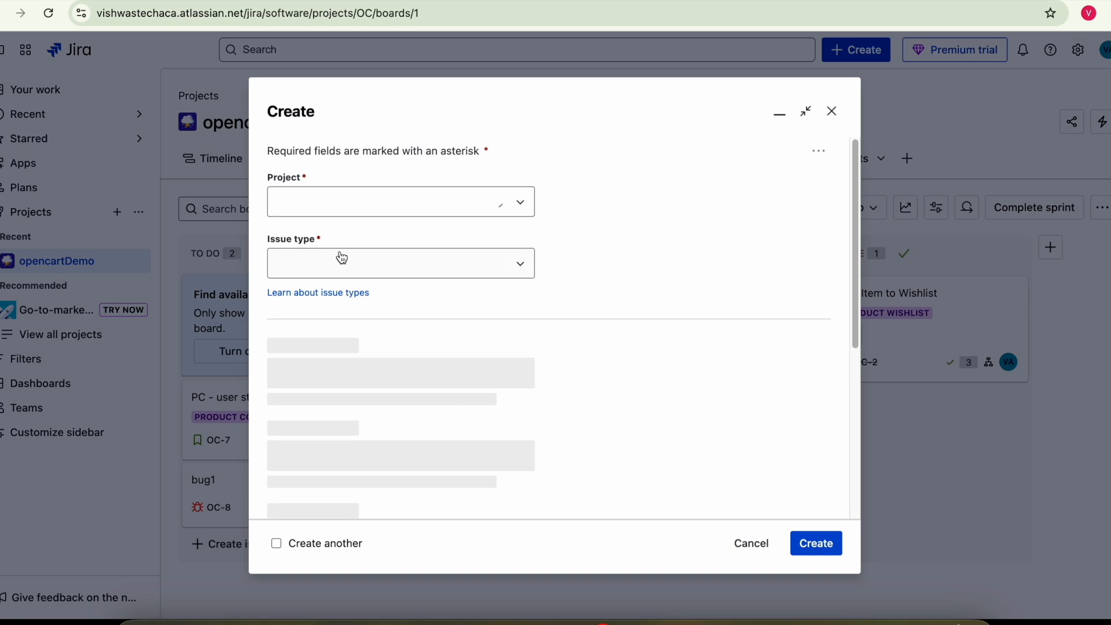
pyautogui.scroll(-5, 548, 322)
pyautogui.scroll(-3, 548, 322)
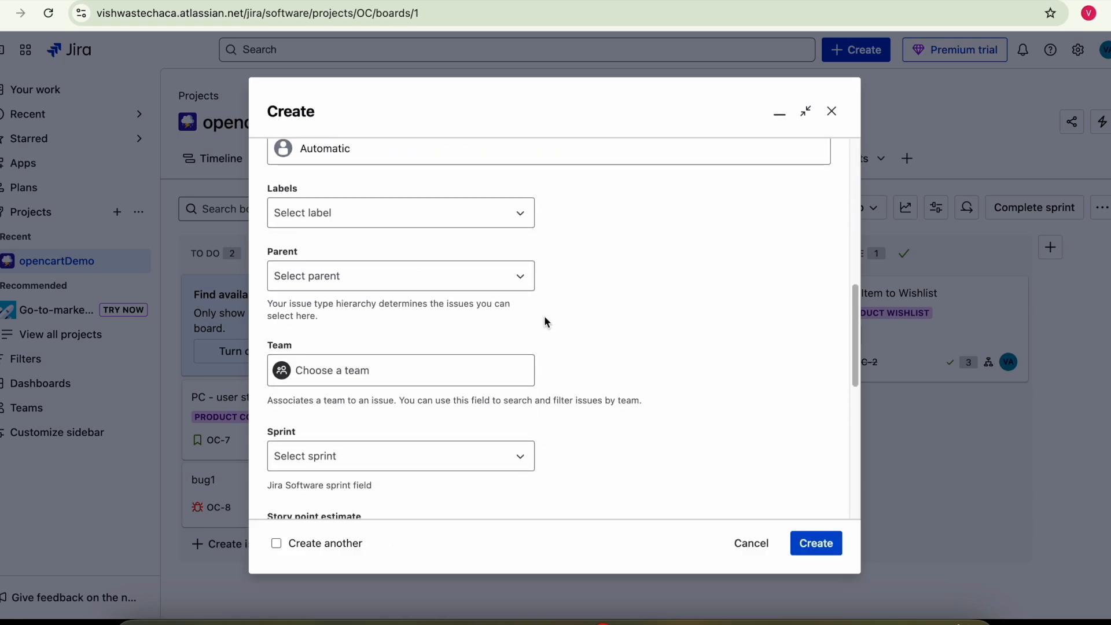
pyautogui.scroll(-1, 545, 322)
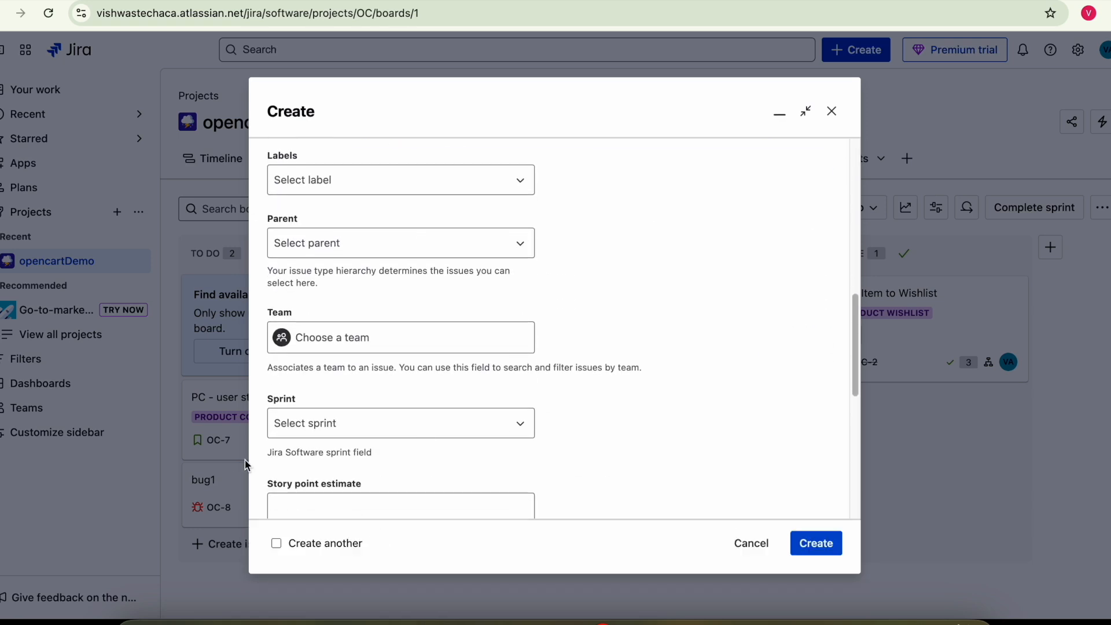
pyautogui.click(501, 431)
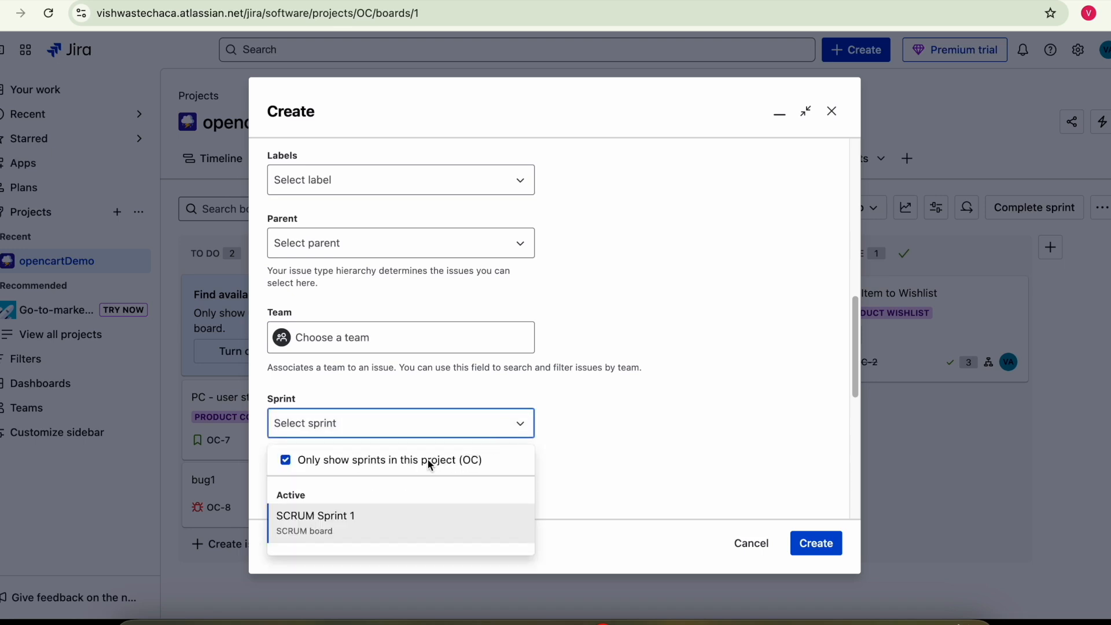
pyautogui.click(324, 521)
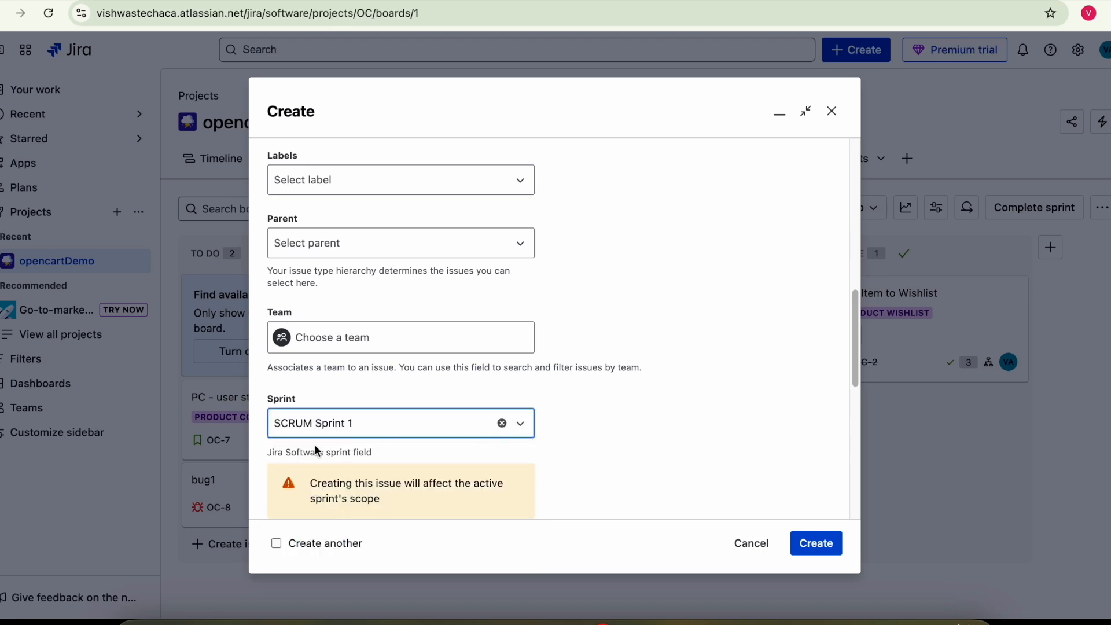
# - Enter summary 'bug2' and a description, leave parent empty, and create the issue as OC-9
pyautogui.scroll(10, 354, 255)
pyautogui.click(348, 445)
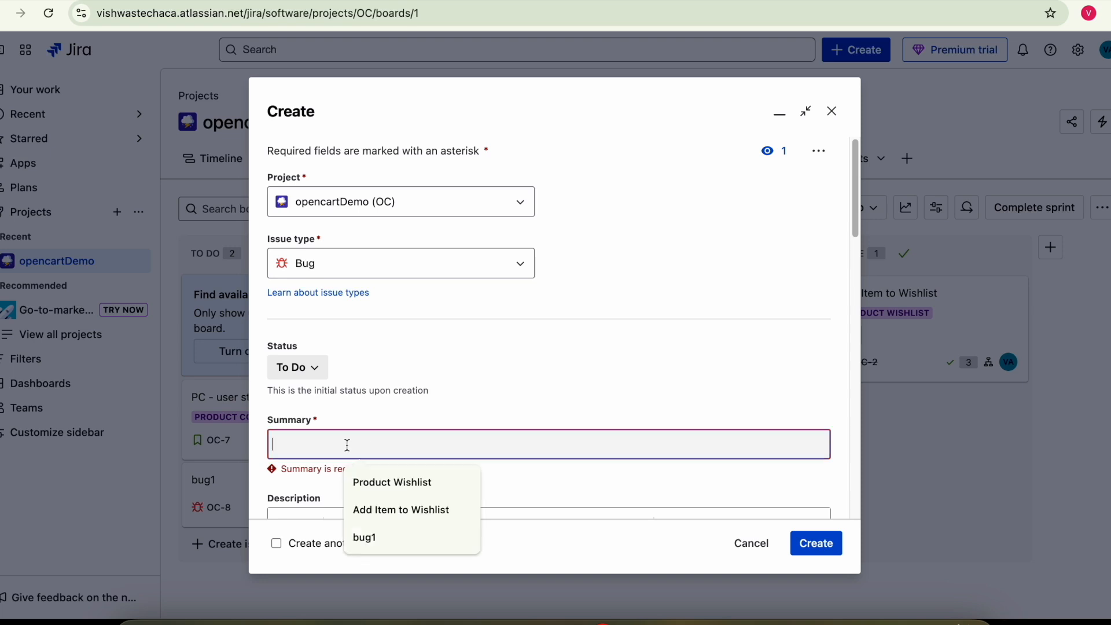
pyautogui.write('bug2')
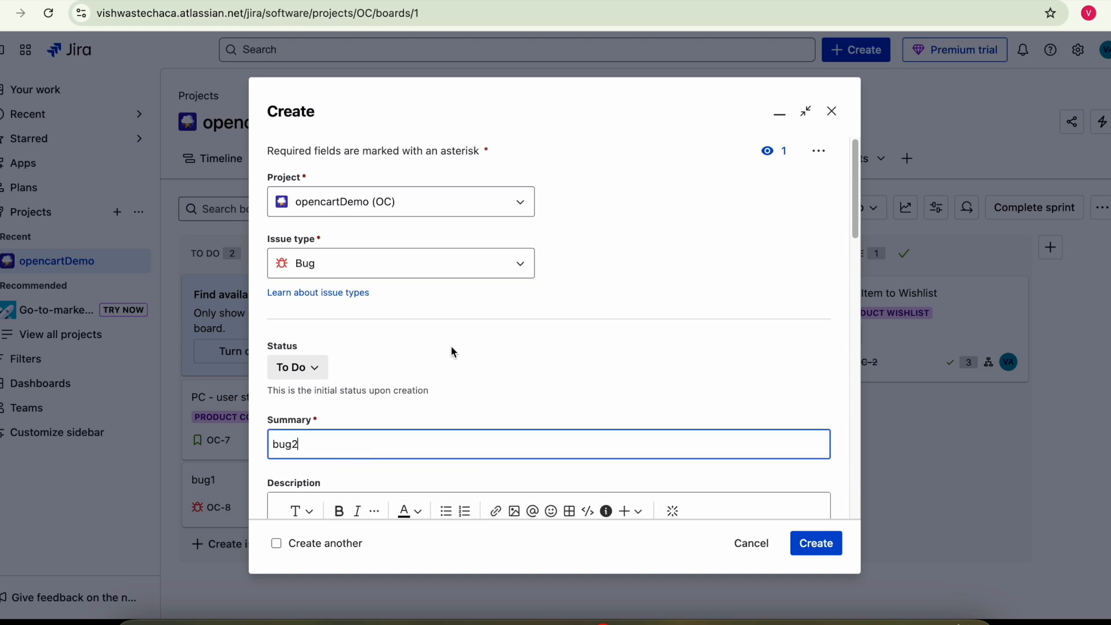
pyautogui.scroll(-5, 450, 348)
pyautogui.click(338, 298)
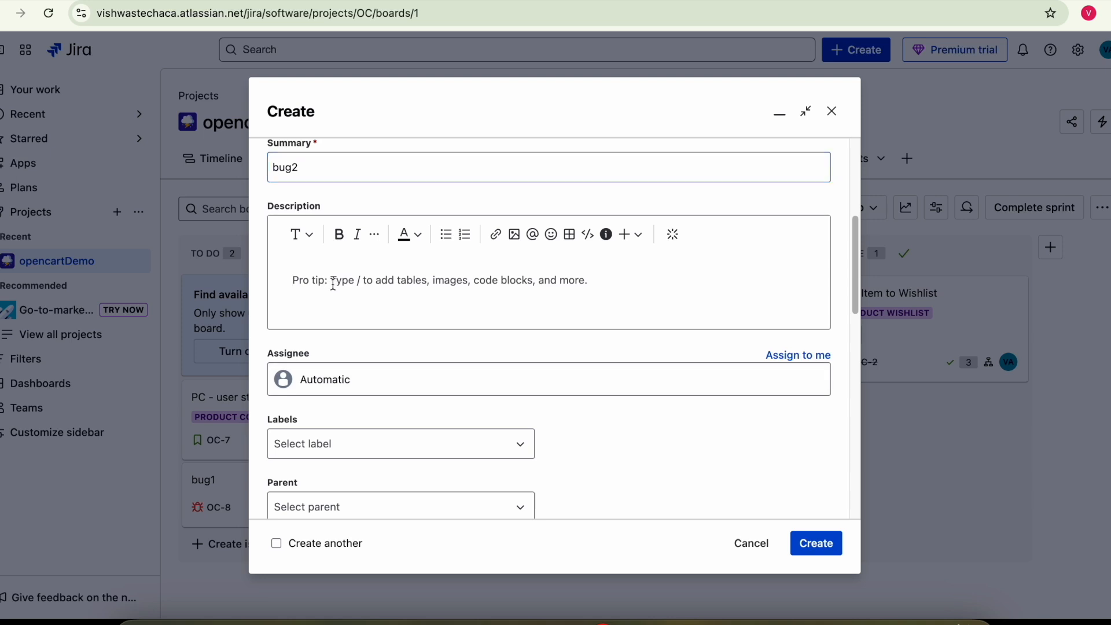
pyautogui.write('bug2')
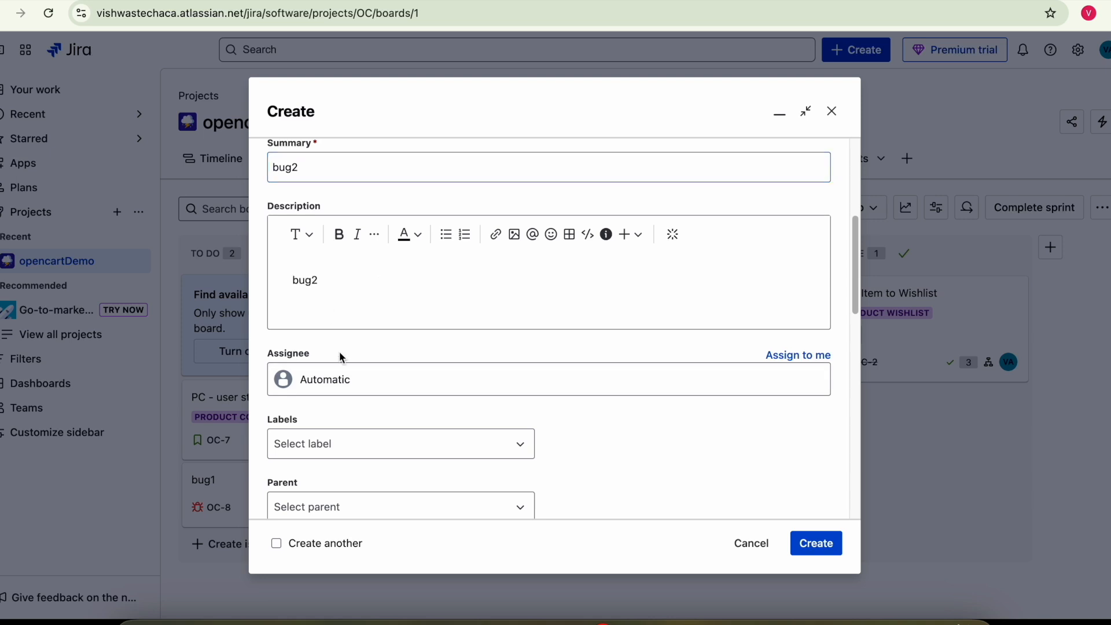
pyautogui.scroll(-4, 343, 359)
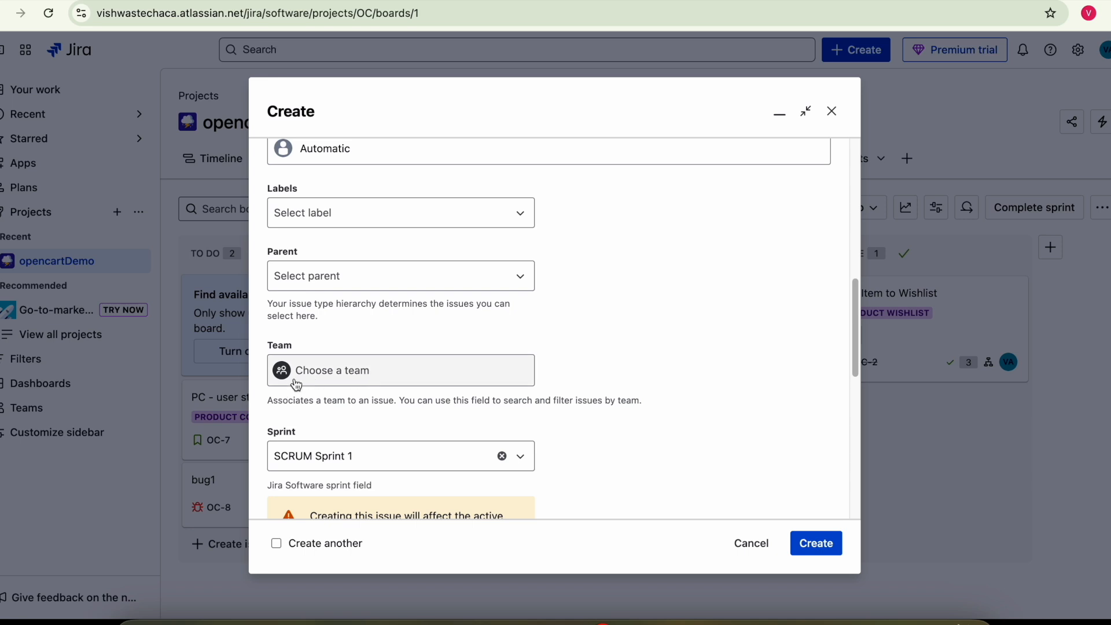
pyautogui.click(364, 286)
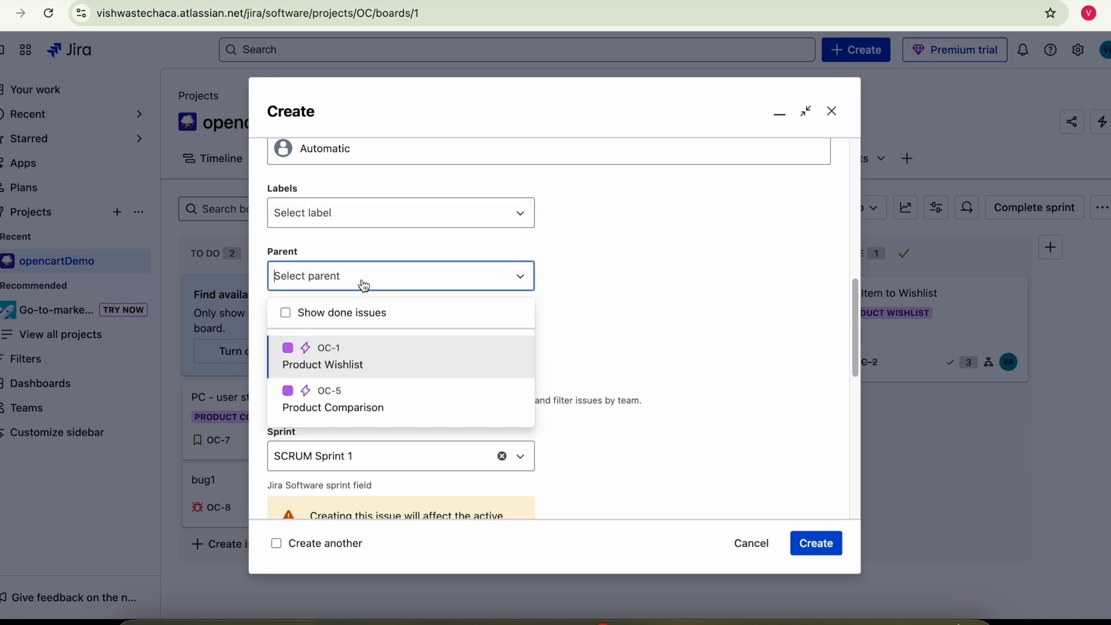
pyautogui.click(620, 339)
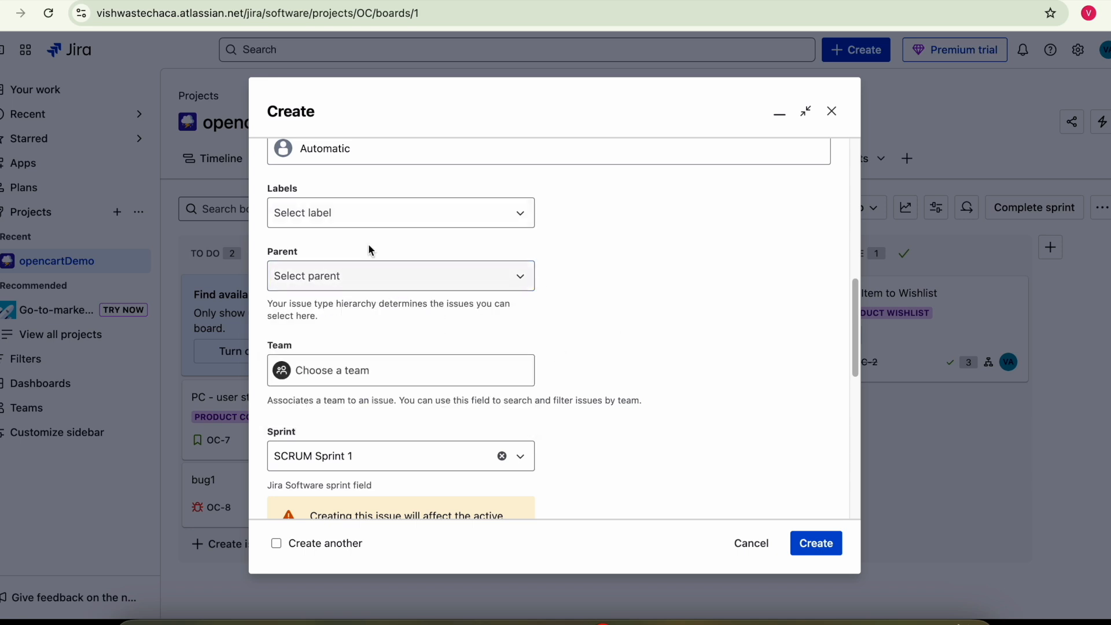
pyautogui.scroll(-2, 675, 367)
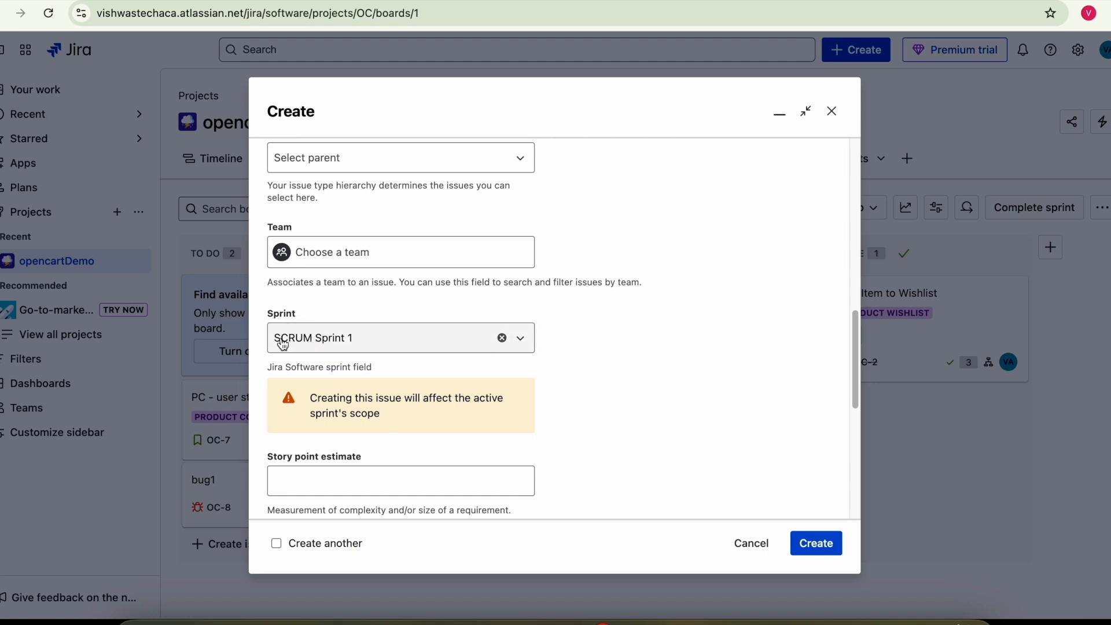
pyautogui.scroll(-6, 532, 405)
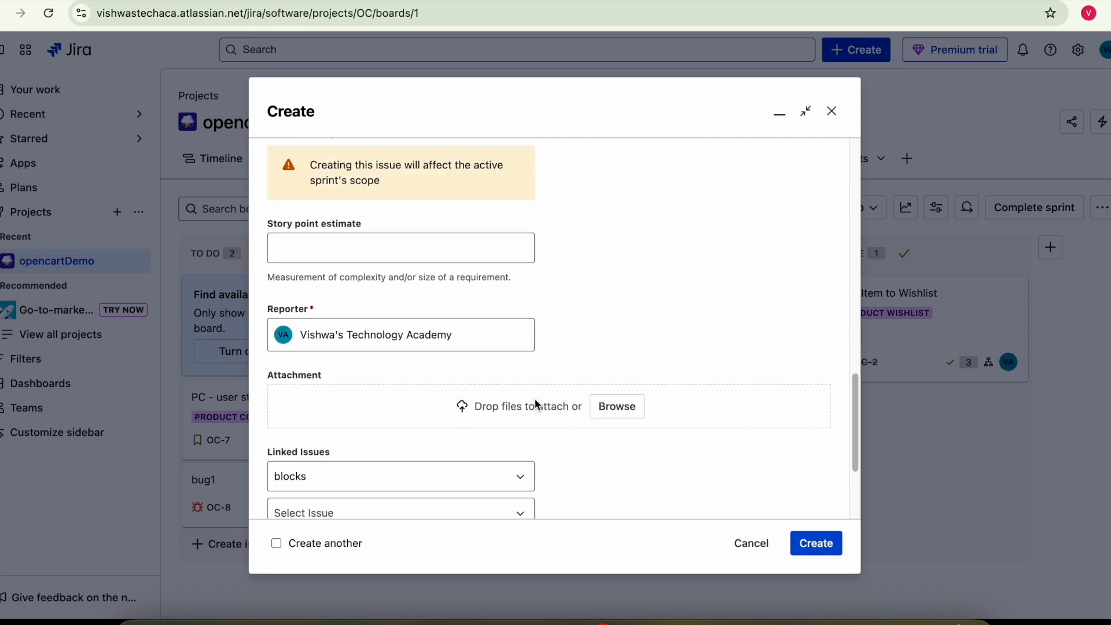
pyautogui.scroll(-1, 451, 402)
pyautogui.click(816, 545)
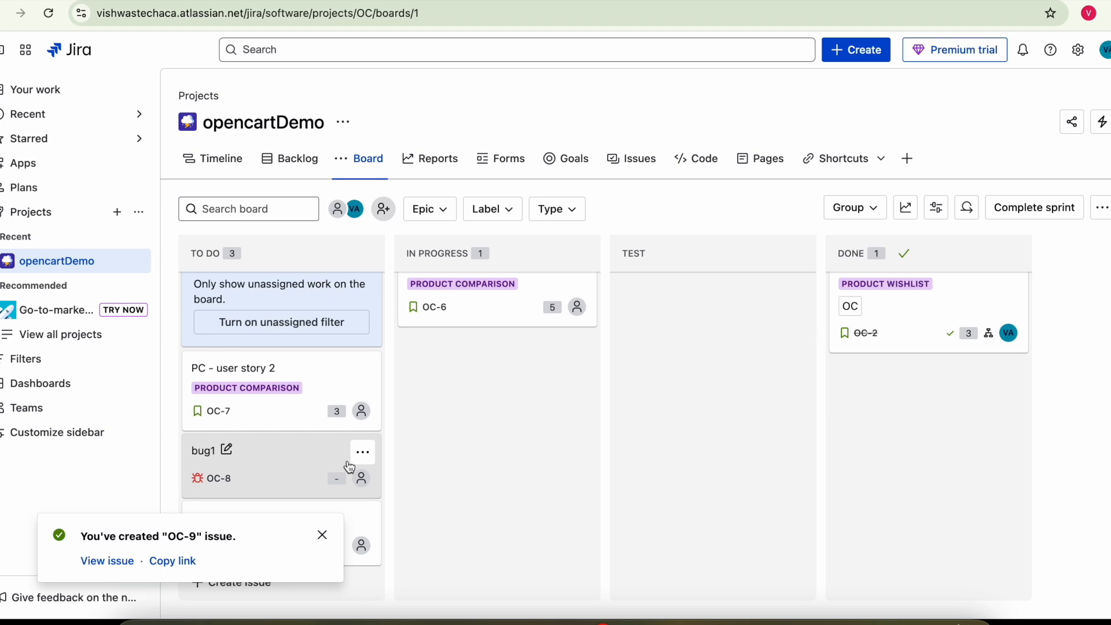
# - Move the bug1 card (OC-8) into the TEST column, briefly dropping it in DONE first
pyautogui.moveTo(258, 467); pyautogui.dragTo(846, 429)
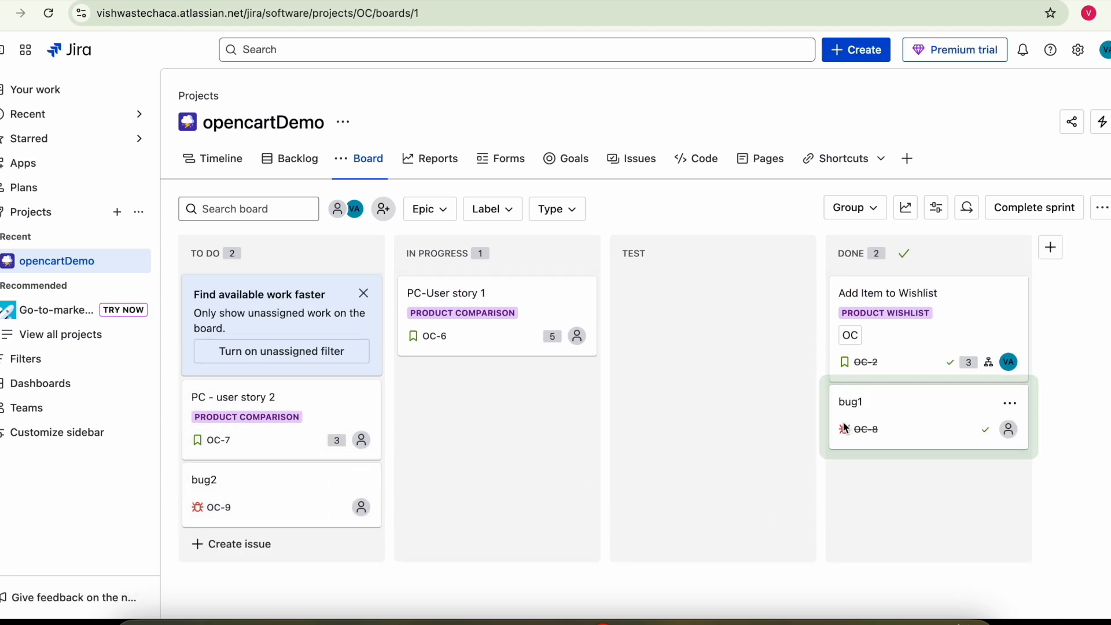
pyautogui.moveTo(851, 428); pyautogui.dragTo(656, 387)
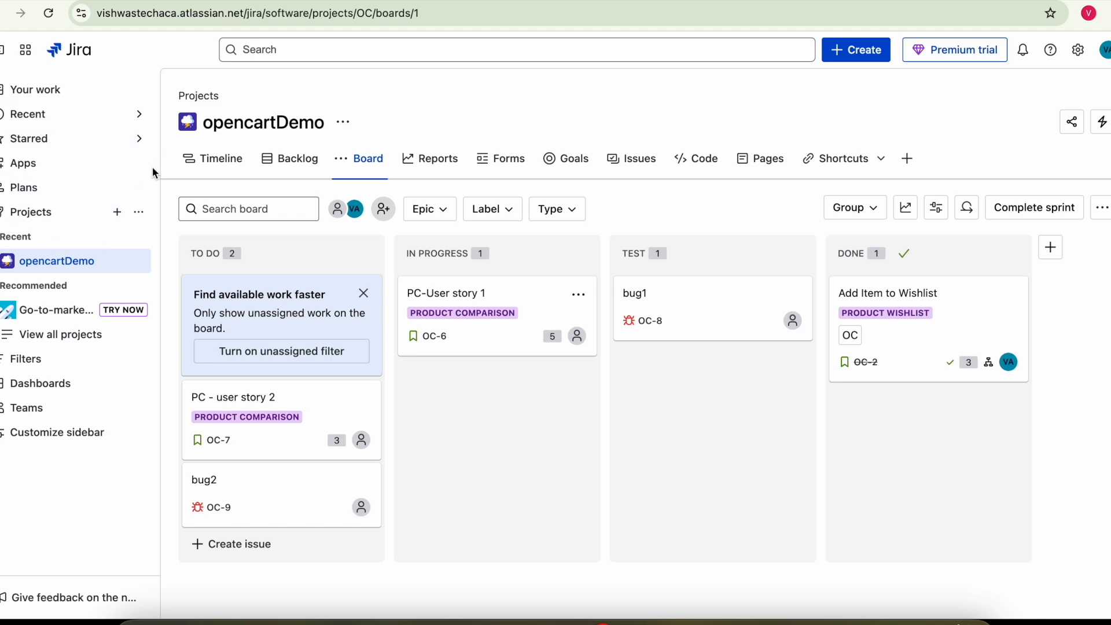
pyautogui.click(29, 52)
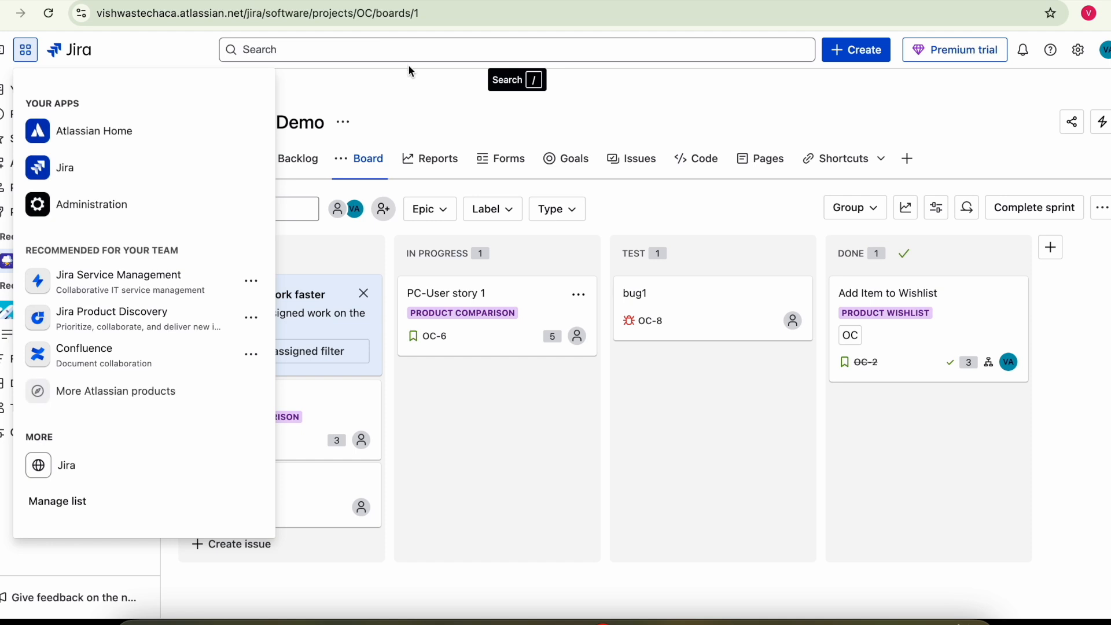
pyautogui.click(414, 97)
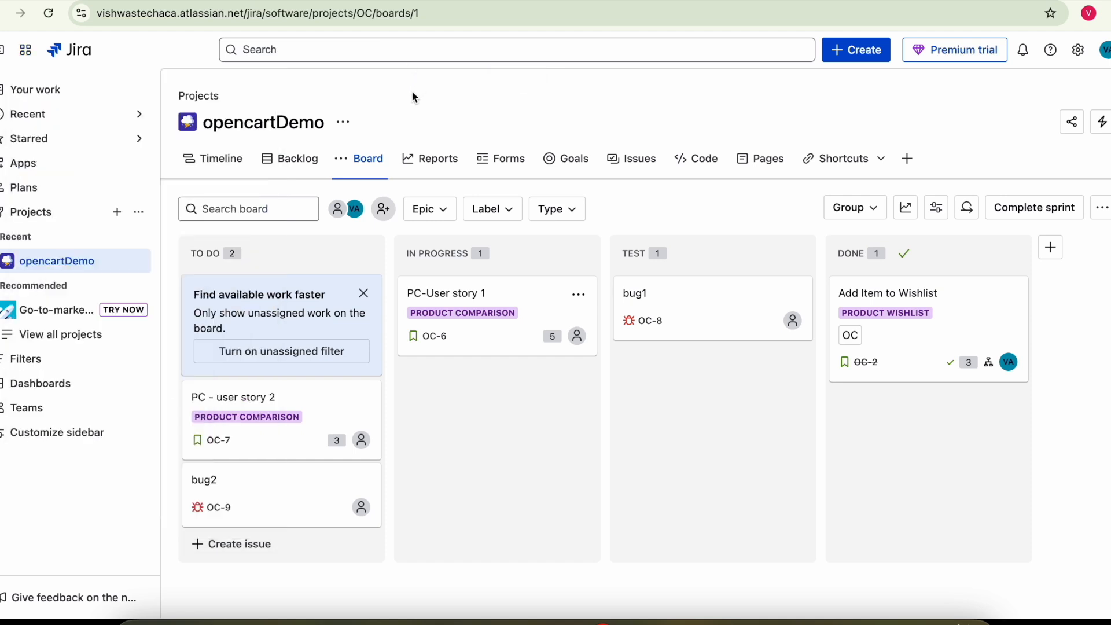